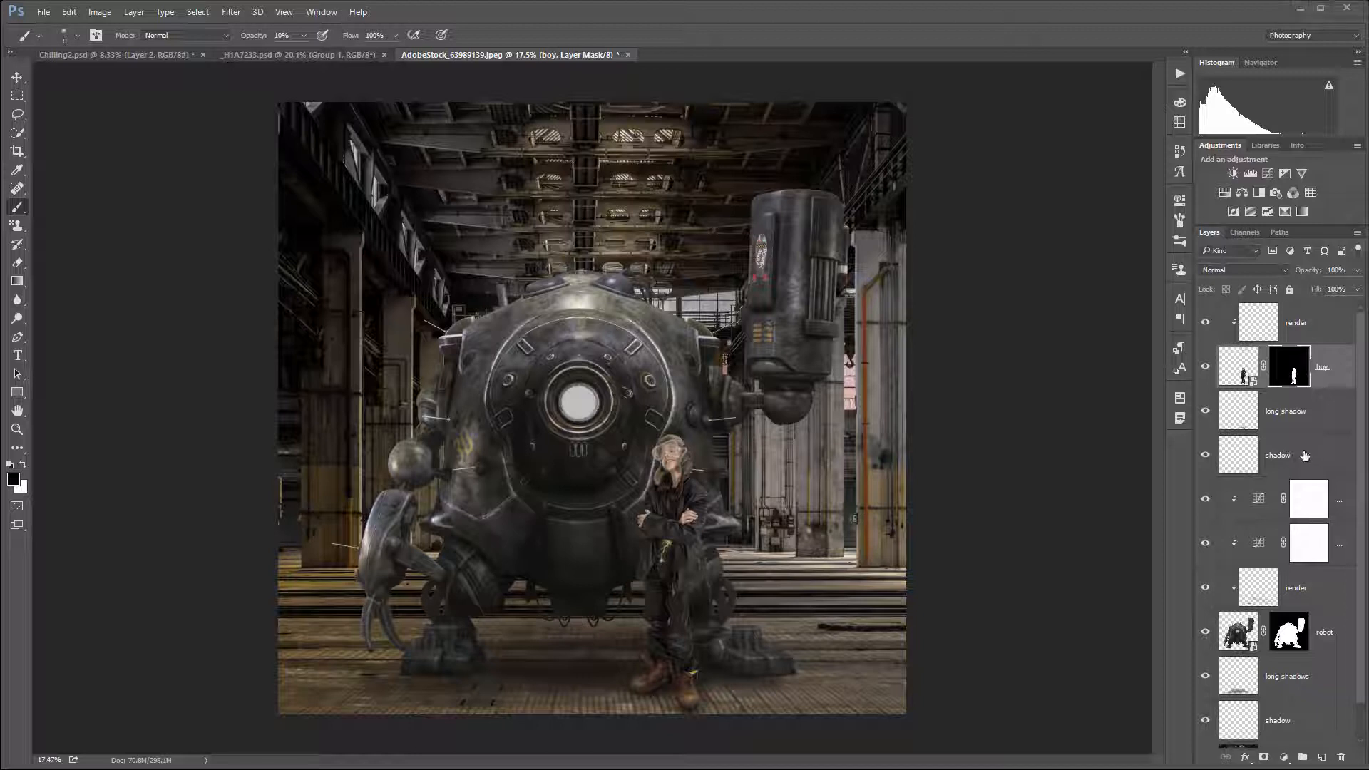
Group the robot's two Curves layers, render, robot, long shadows and shadow layers, and name the group "robot"
click(1343, 503)
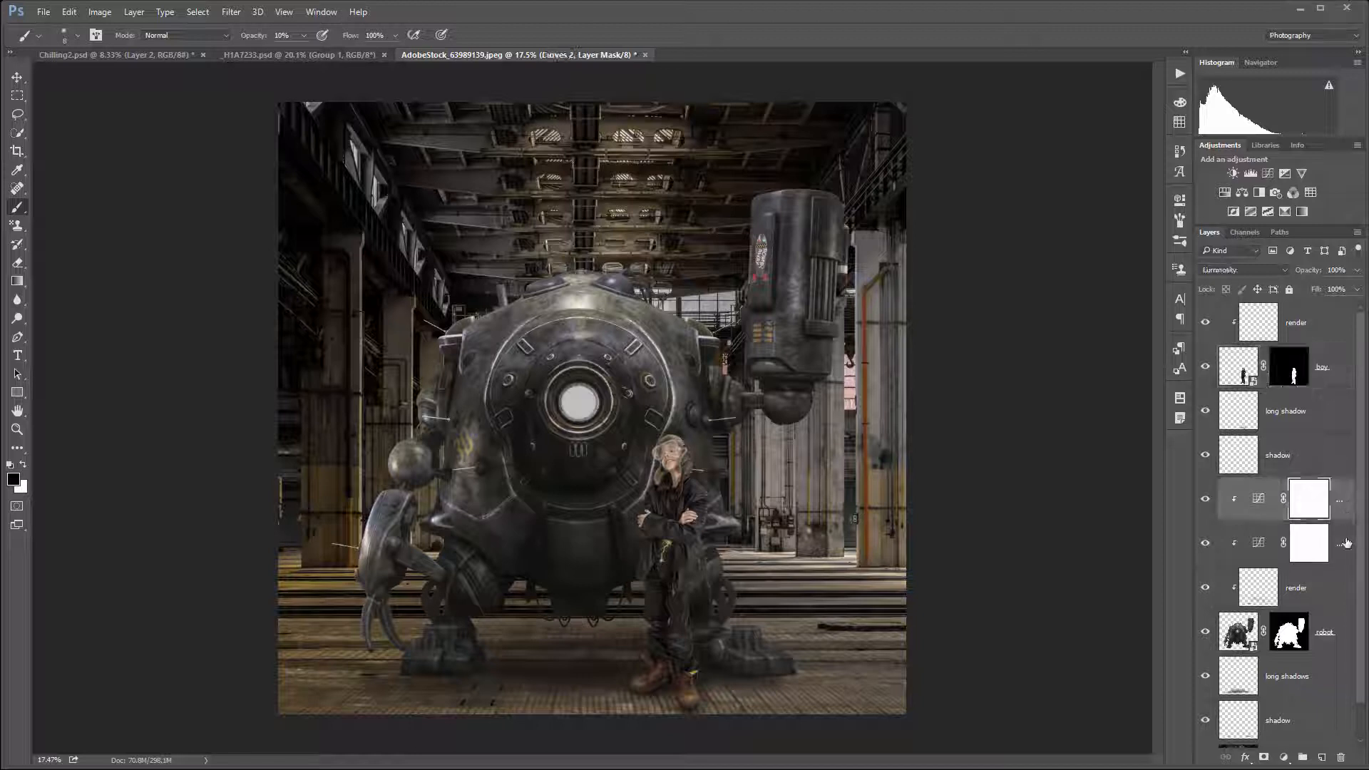
shift+click(1296, 721)
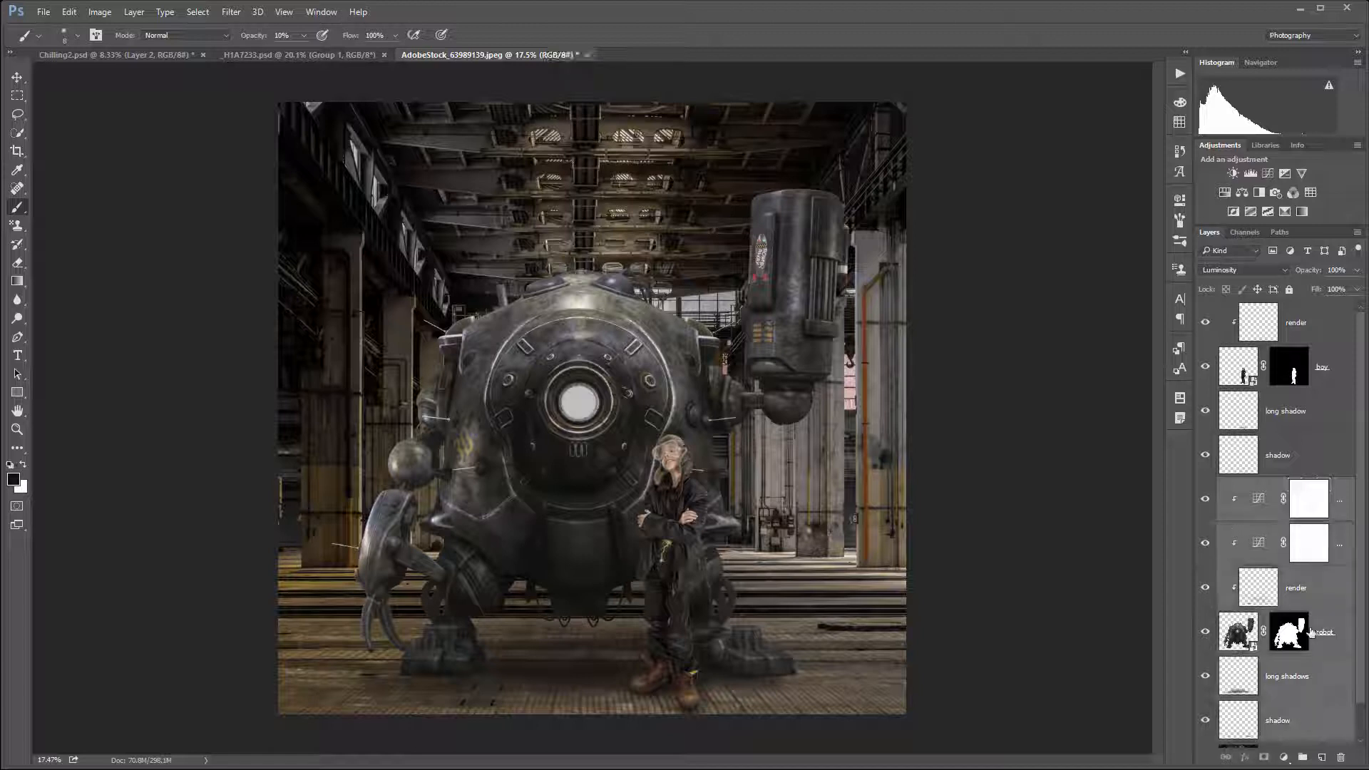
key(ctrl+g)
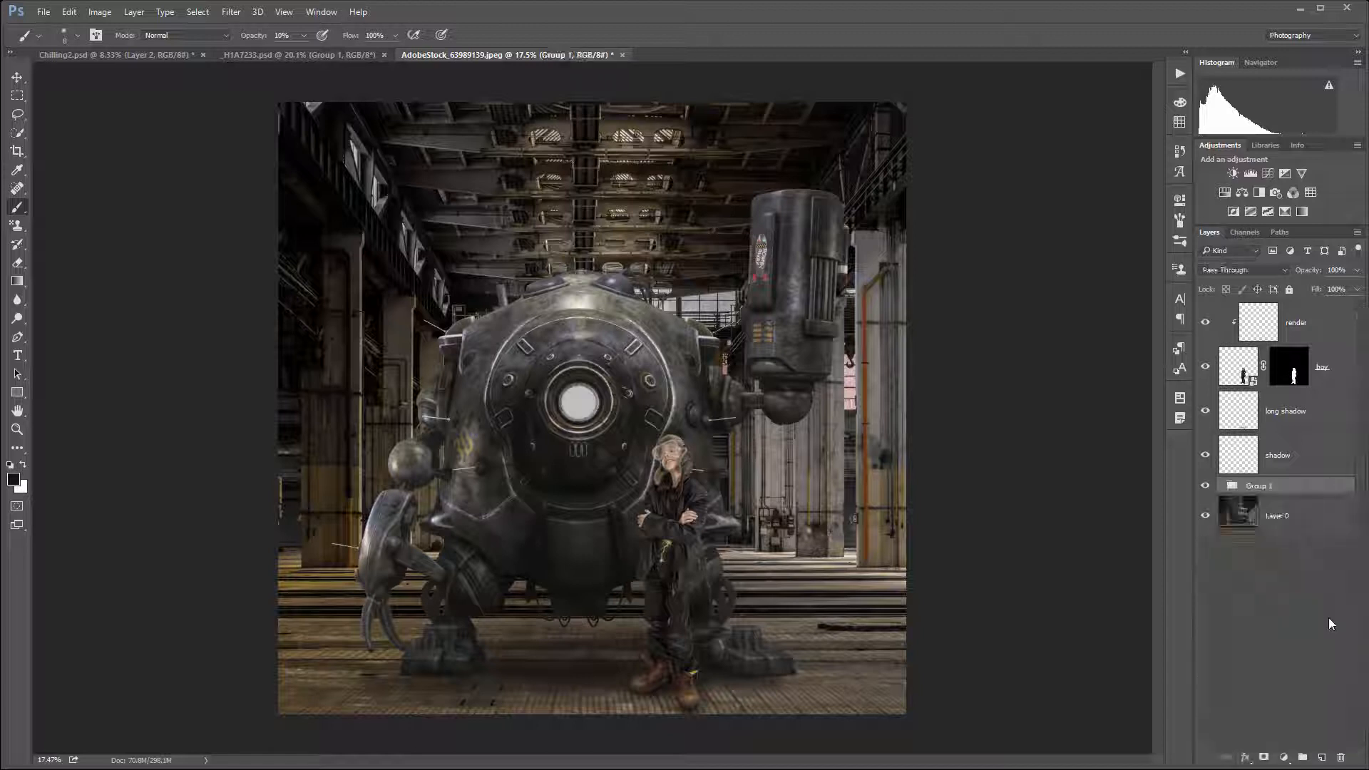
double_click(1262, 485)
text(robot)
Group the boy's render, boy, long shadow and shadow layers, and name the group "boy"
click(1303, 457)
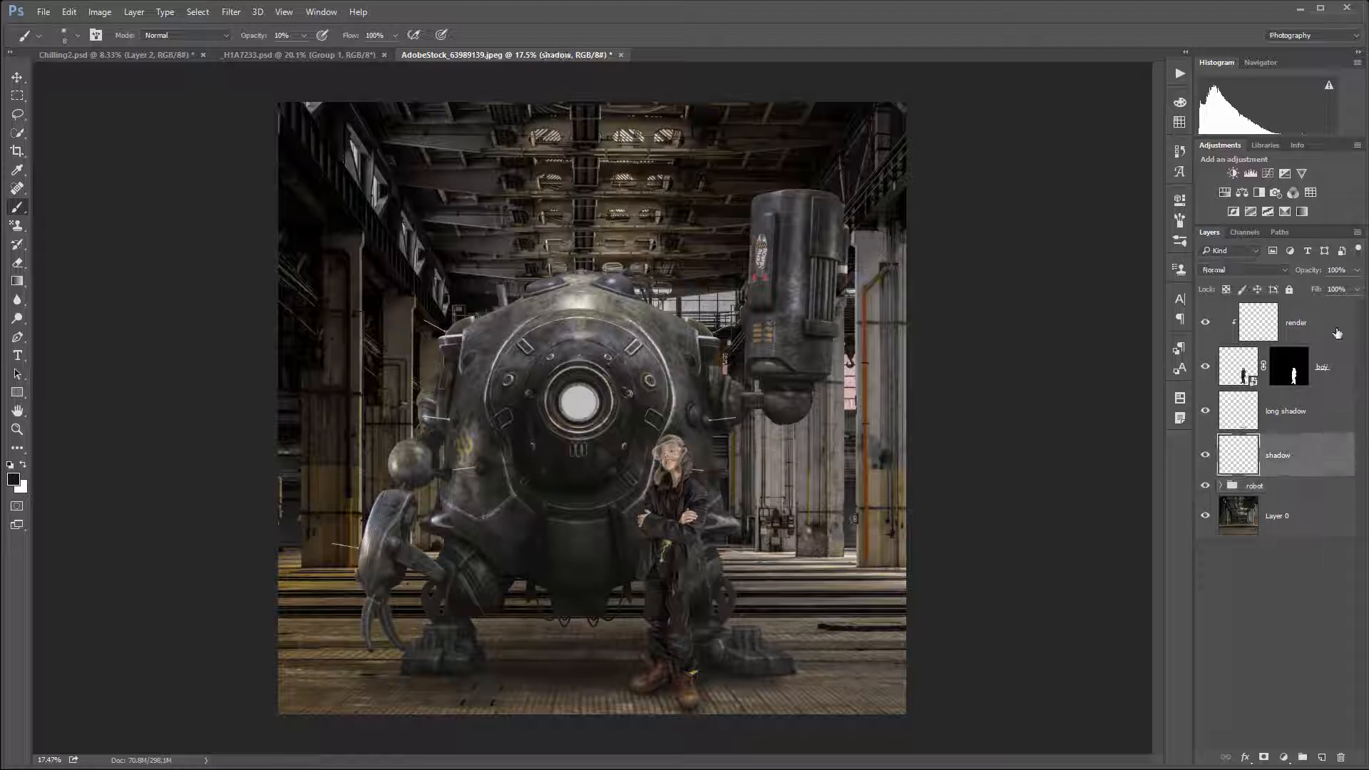
shift+click(1314, 324)
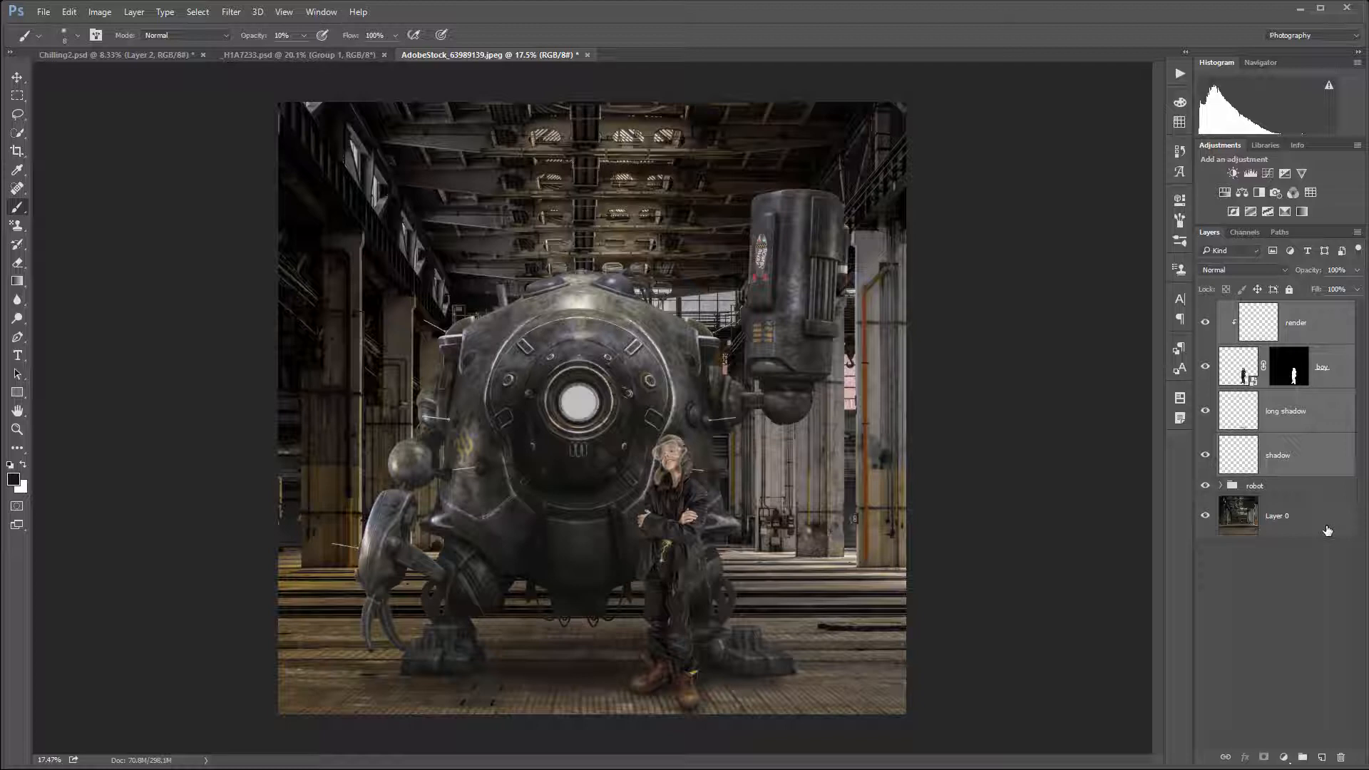
key(ctrl+g)
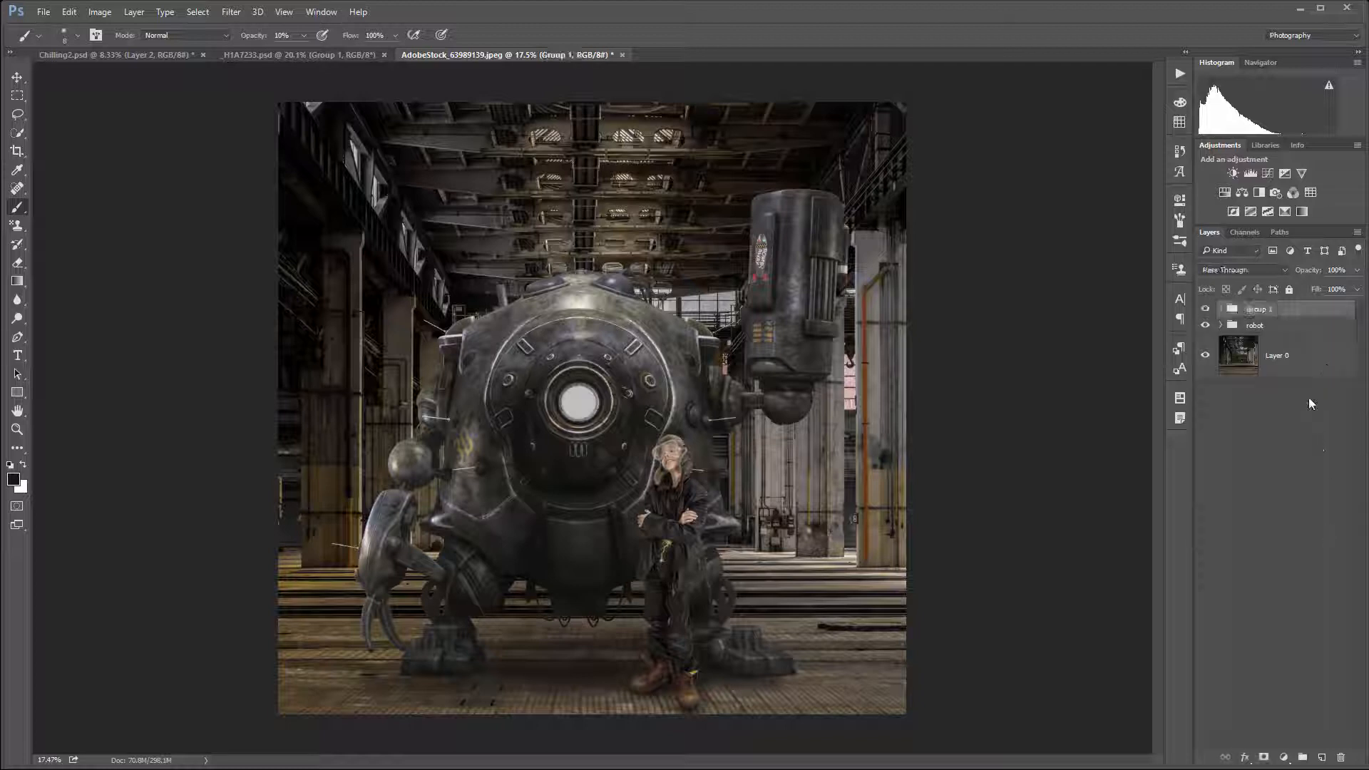
double_click(1259, 308)
text(boy)
Rename the bottom image layer "background"
click(1331, 325)
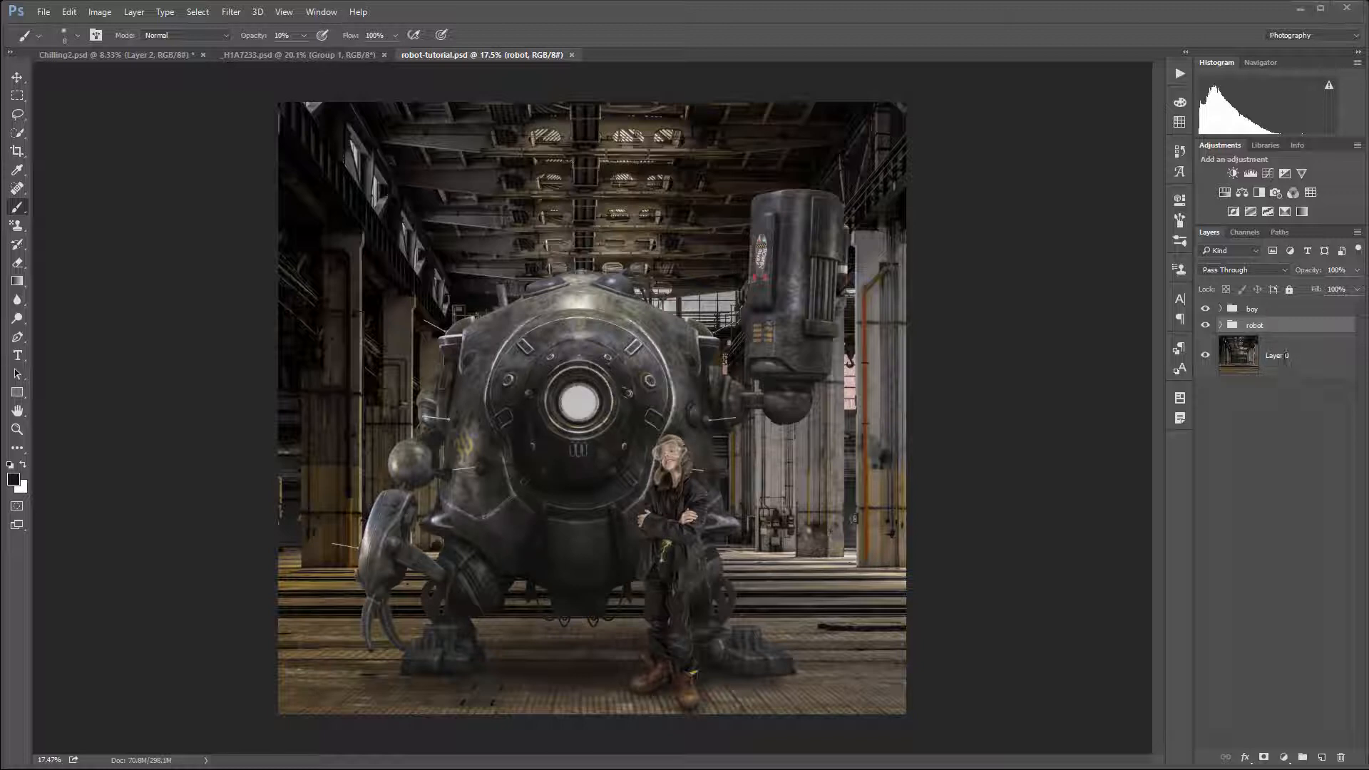
double_click(1280, 356)
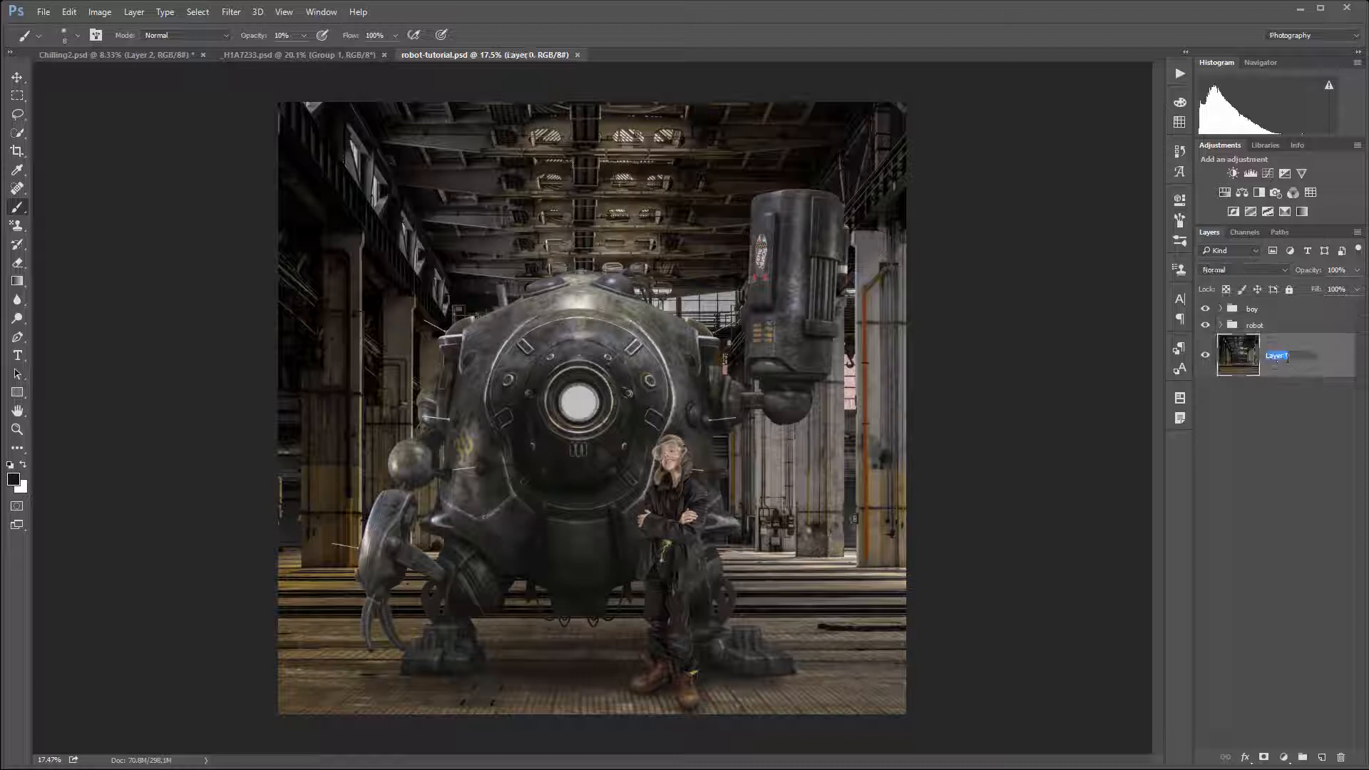
text(background)
Toggle the visibility of the robot and boy groups to check what each one contains
click(1292, 328)
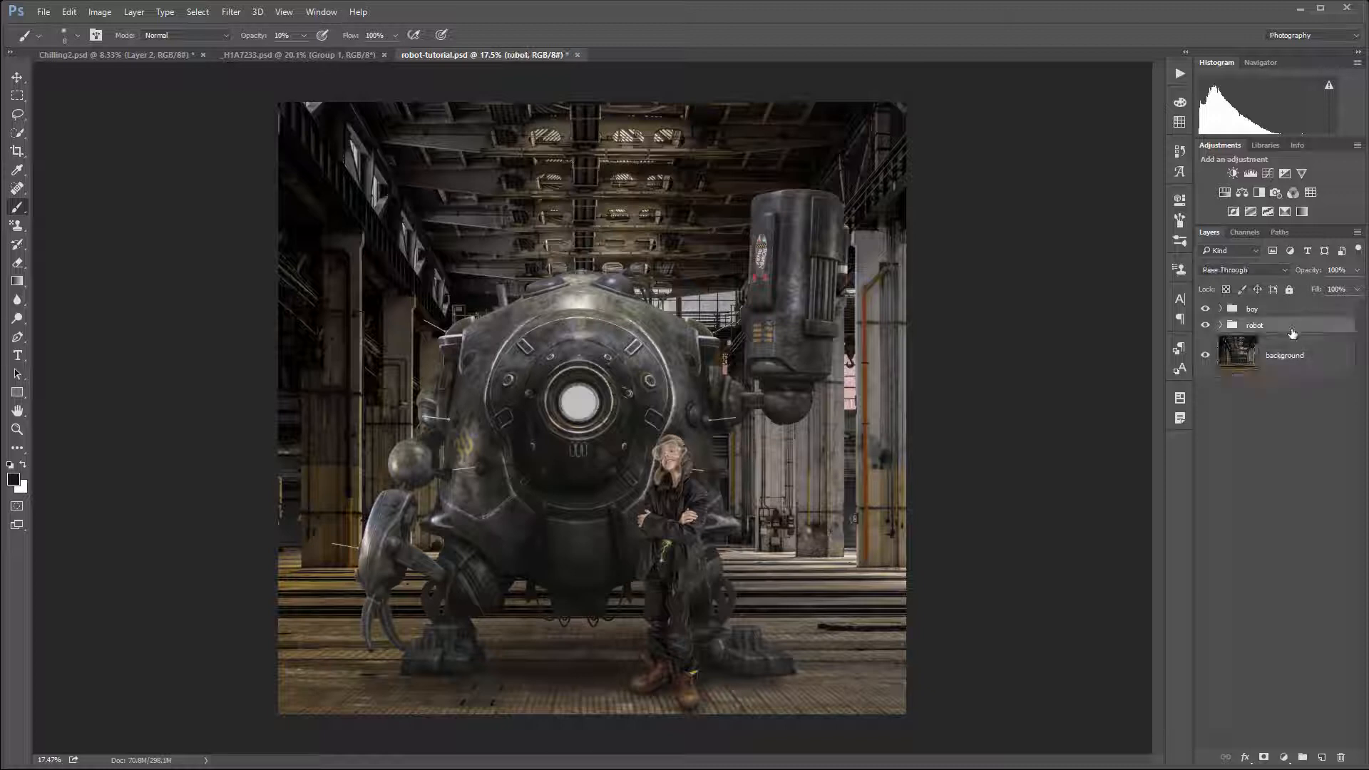
click(1205, 328)
click(1205, 327)
click(1204, 310)
click(1205, 309)
Add a new layer directly above the background and name it "Rays"
click(1304, 366)
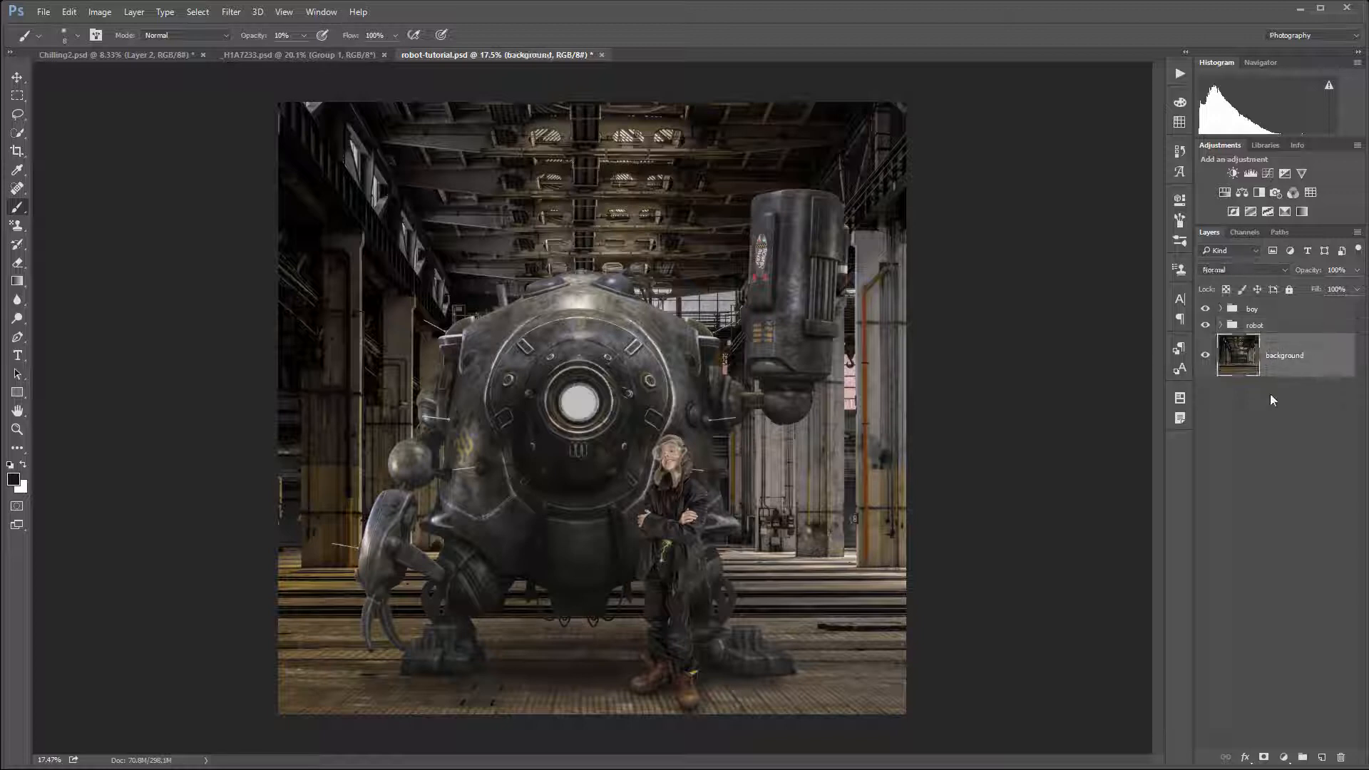
click(1320, 757)
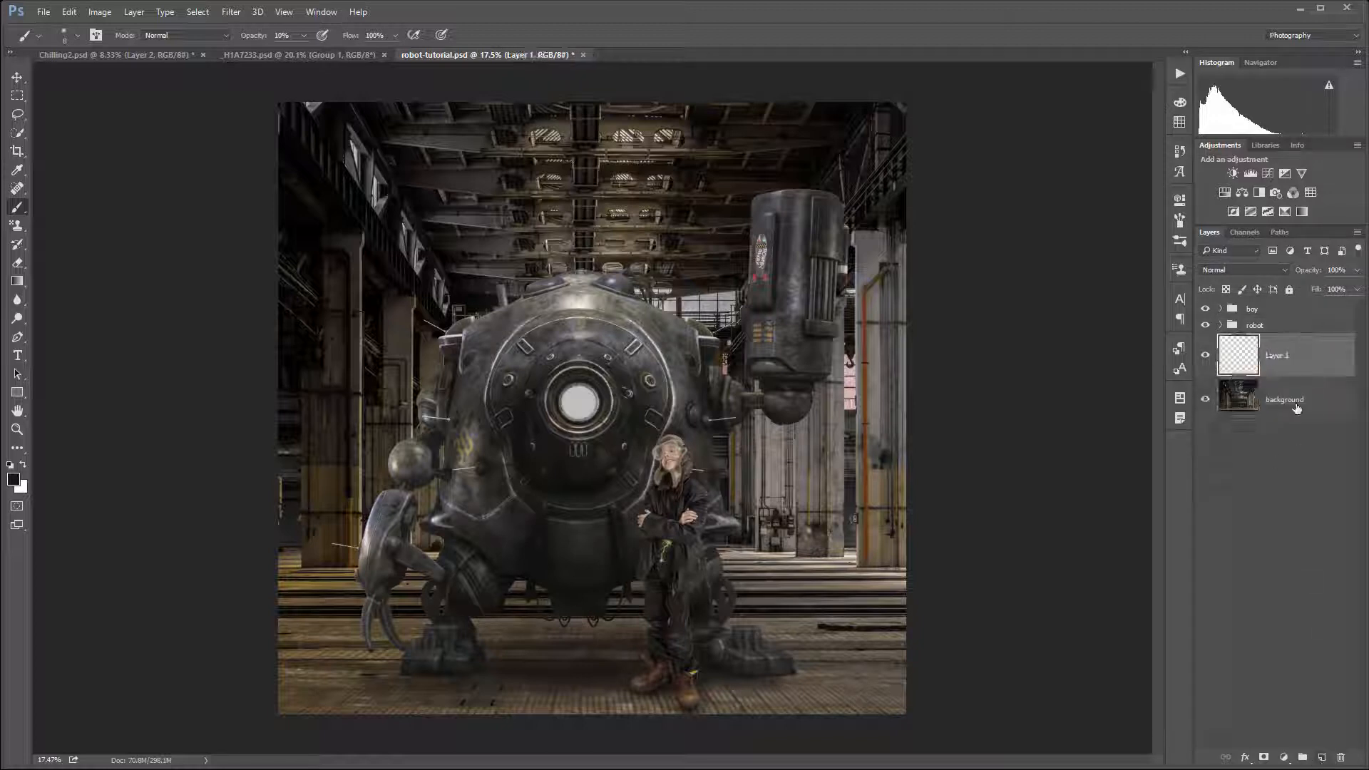
double_click(1287, 360)
text(R)
key(Return)
Set up the soft brush at size 200 with white as the foreground color and 100% opacity
key(bracketright)
key(bracketright)
key(bracketright)
key(bracketright)
key(bracketright)
key(bracketright)
key(bracketright)
key(bracketright)
key(bracketright)
key(bracketright)
key(bracketright)
key(bracketright)
key(bracketright)
key(bracketright)
key(bracketright)
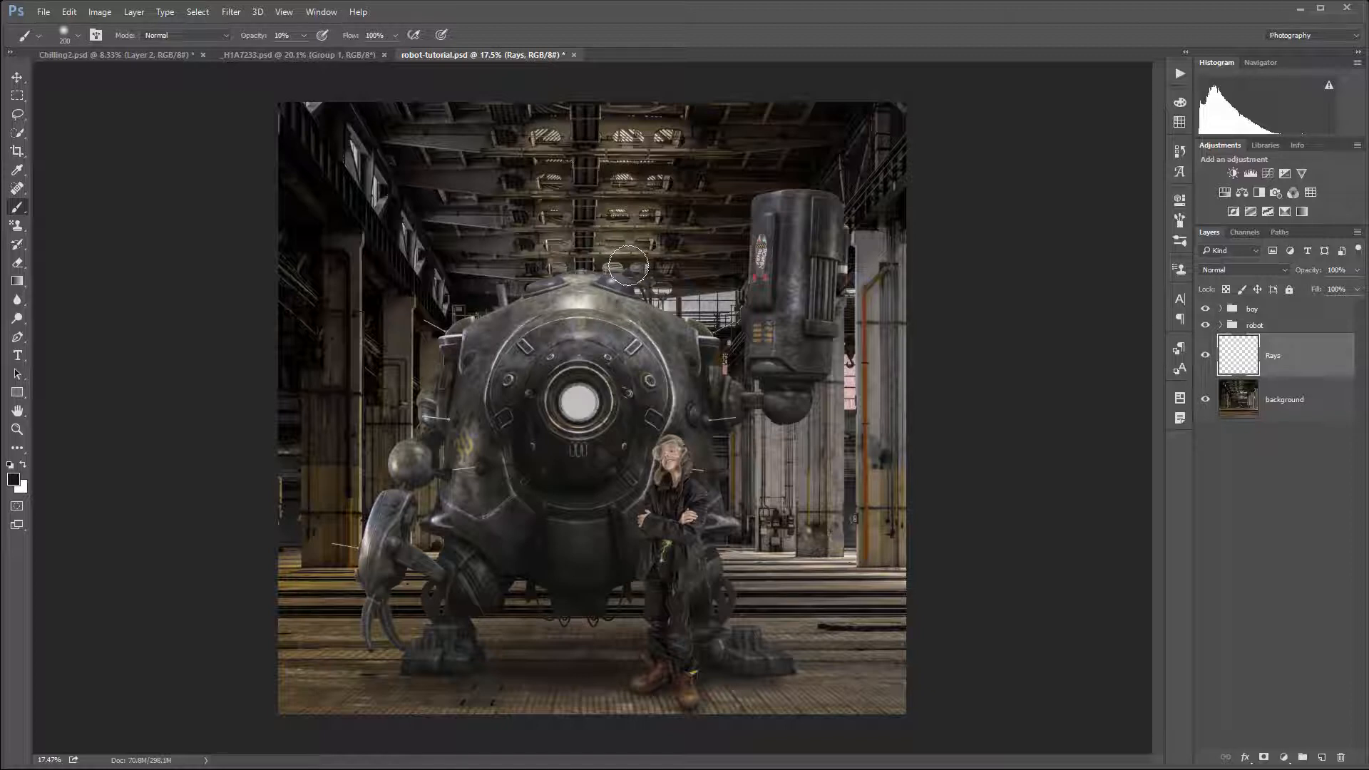
click(22, 469)
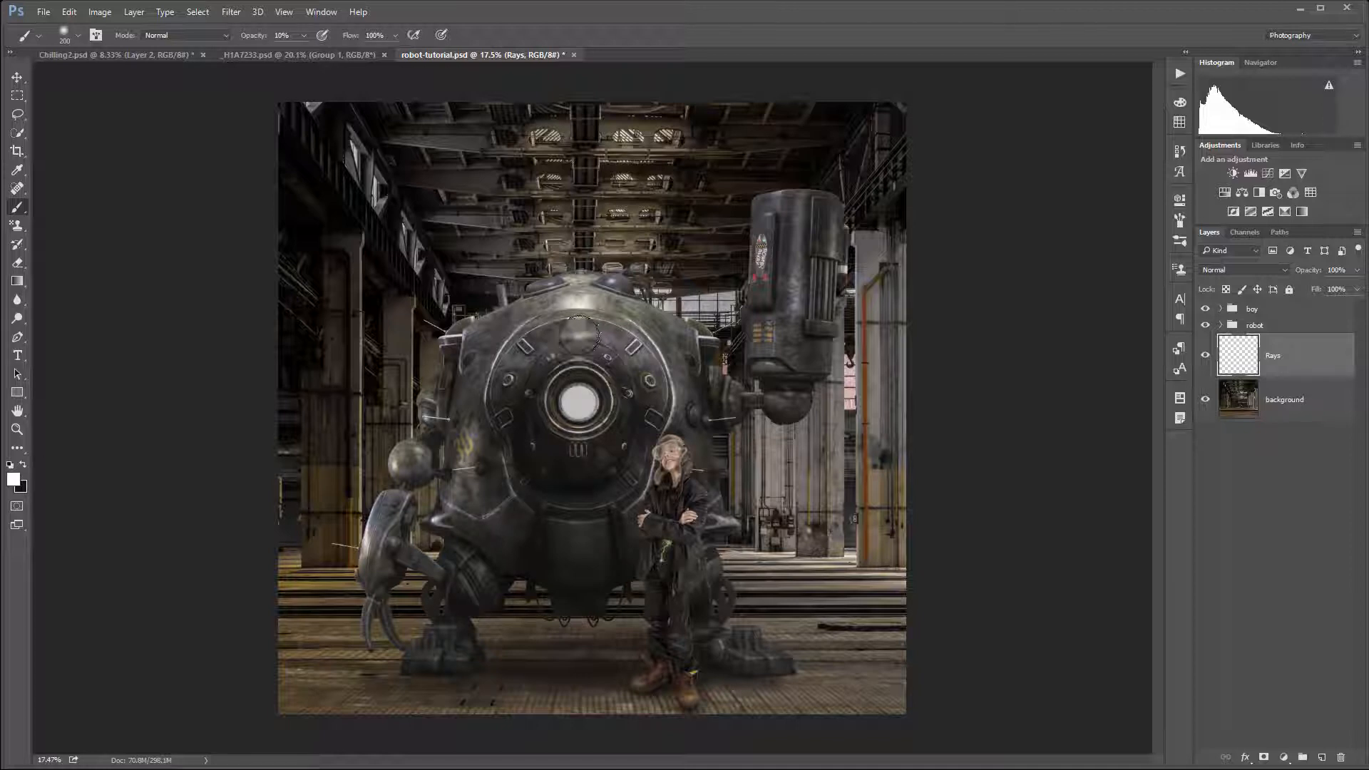
key(0)
Paint ten straight white rays on the Rays layer, radiating outward from the robot's central light on all sides except below
click(581, 403)
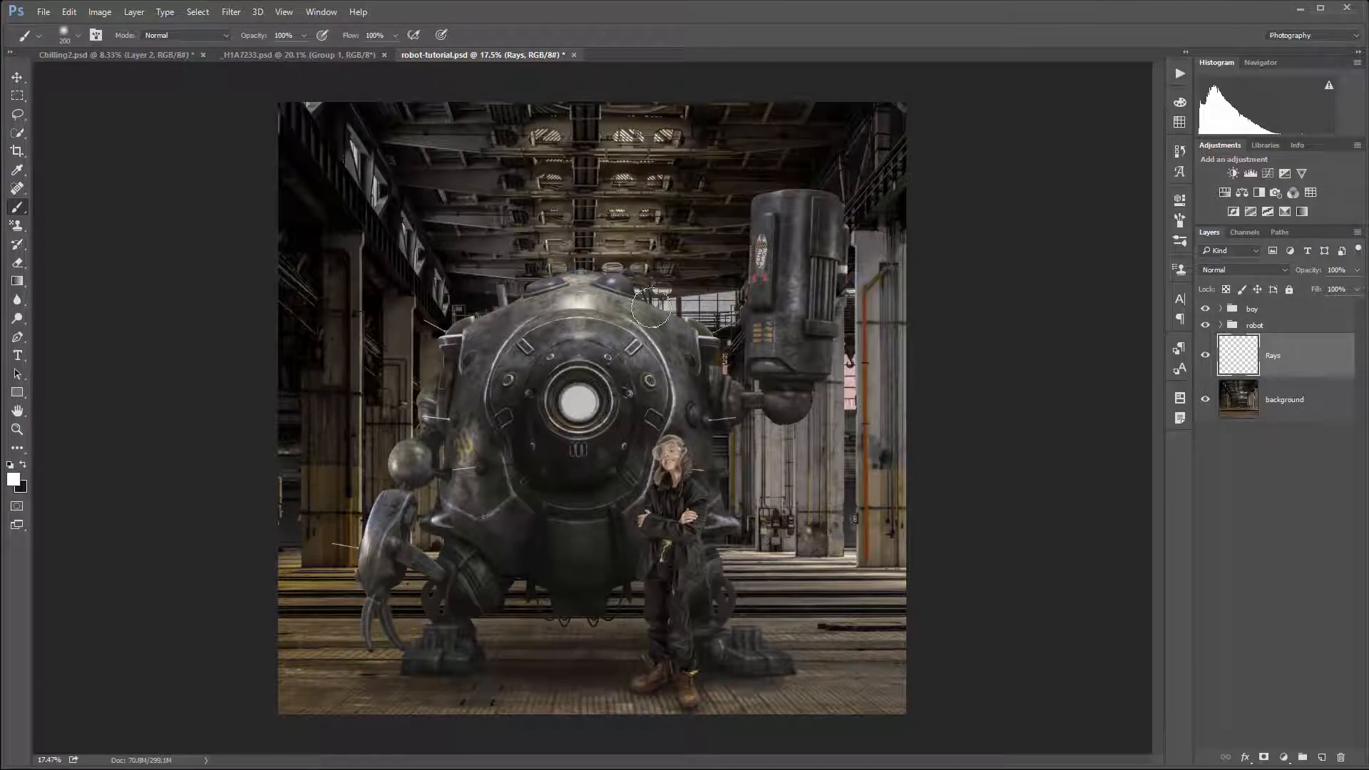
shift+click(611, 132)
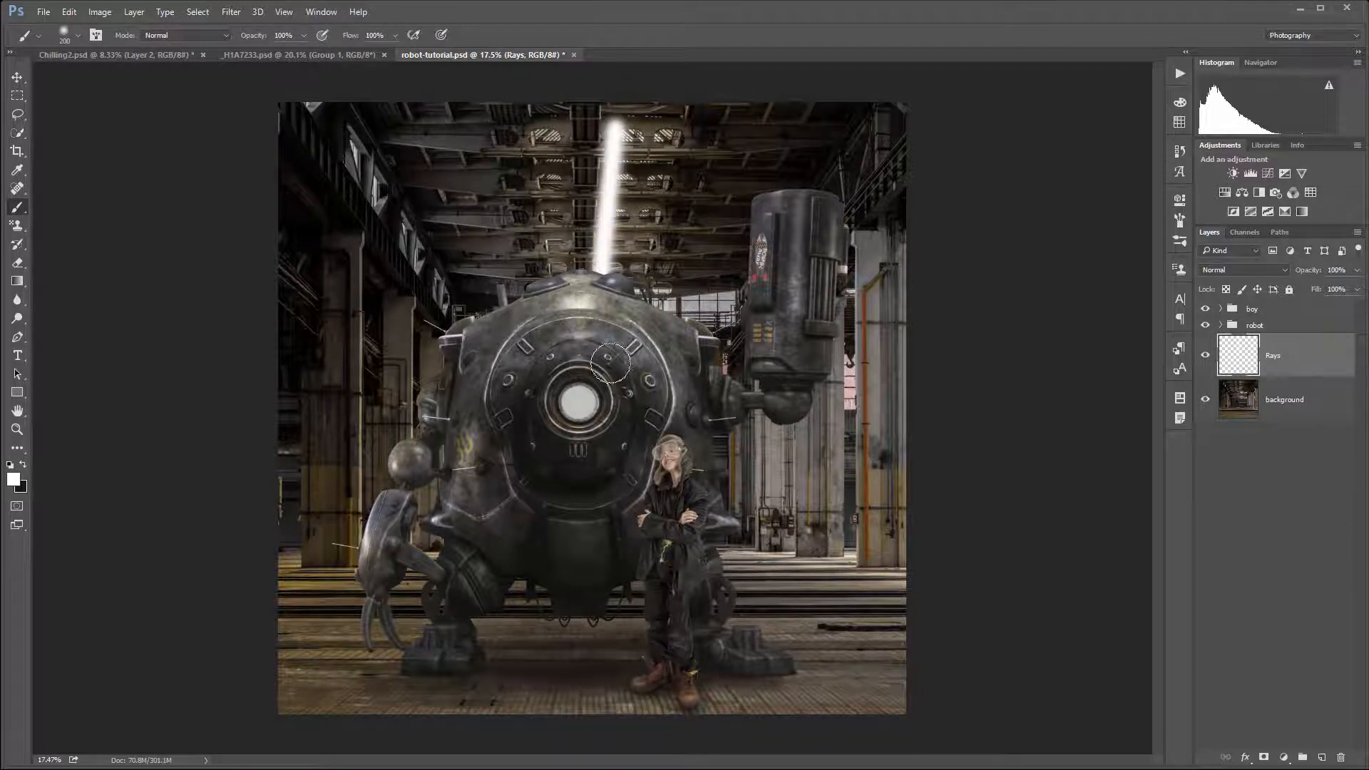
click(740, 261)
shift+click(678, 311)
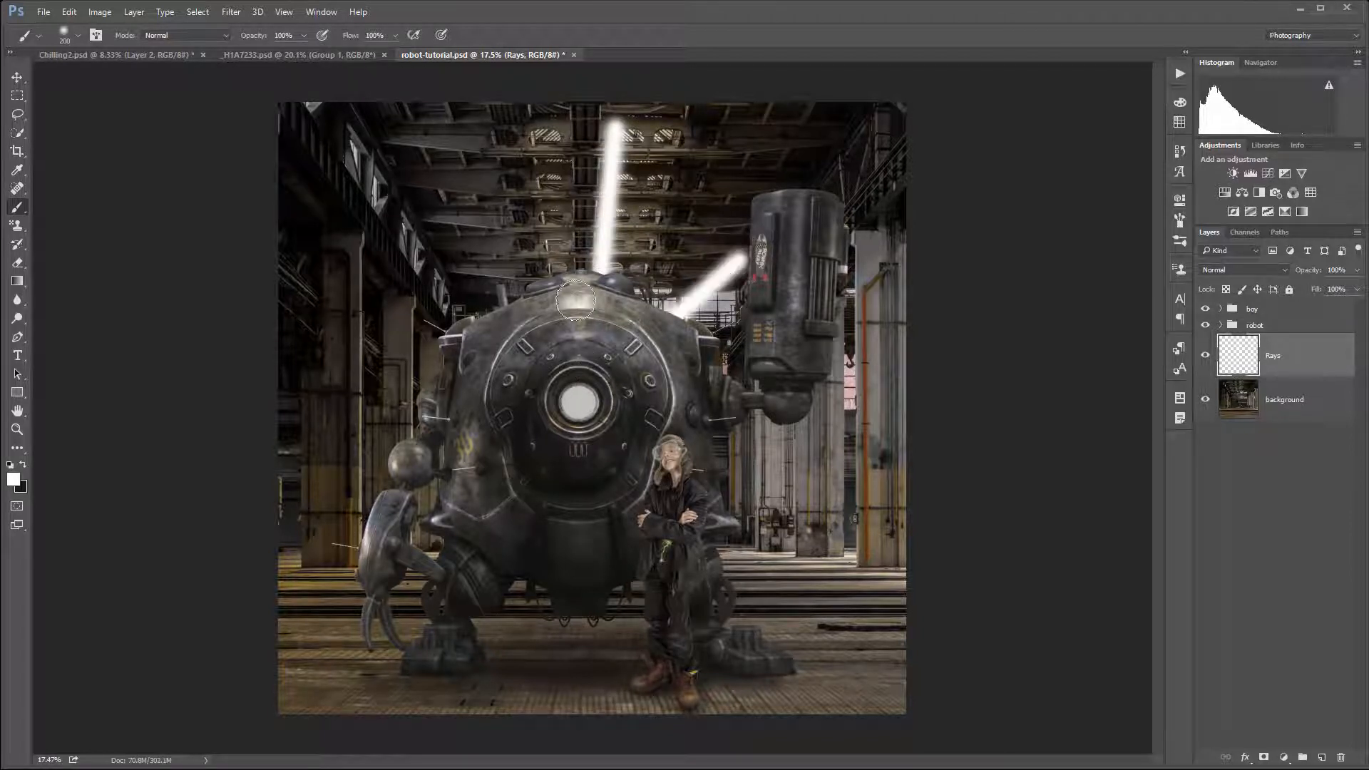
click(479, 165)
shift+click(535, 275)
click(371, 191)
shift+click(489, 303)
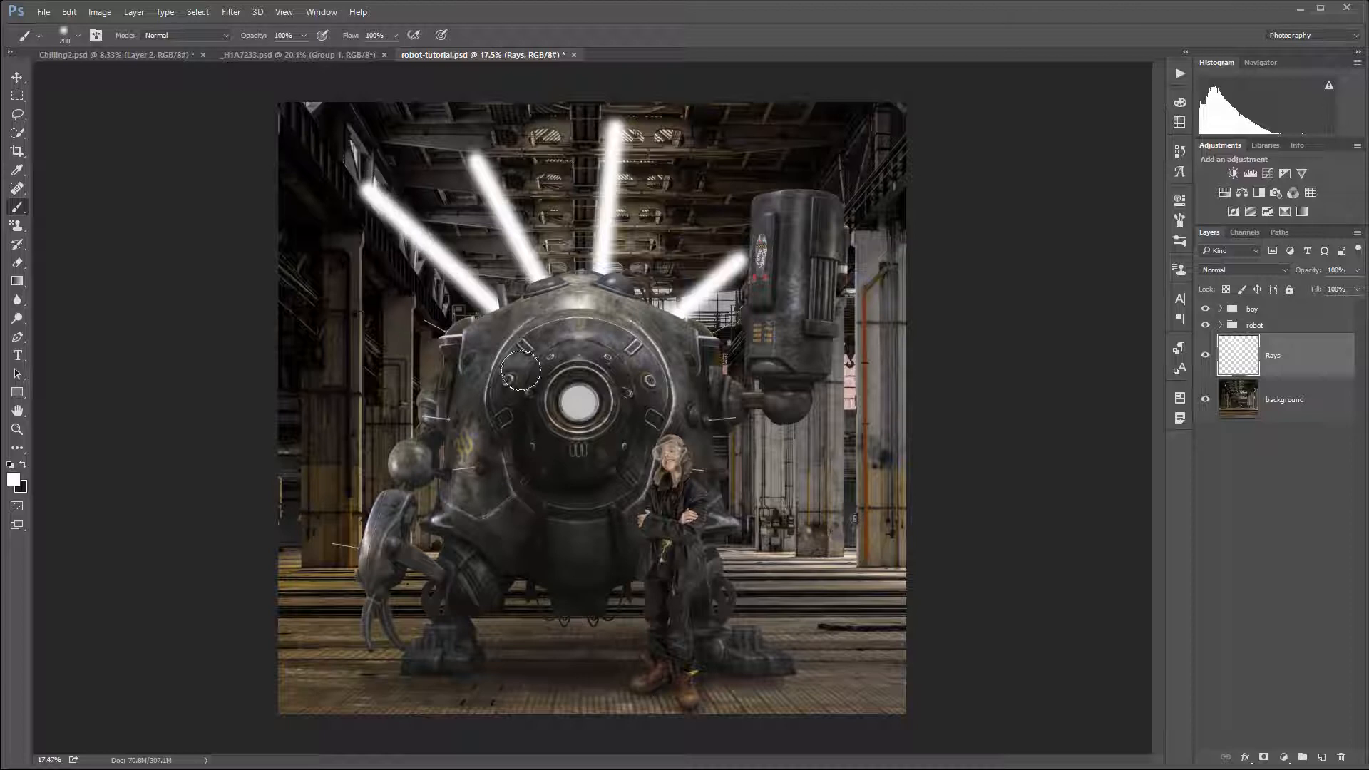
click(372, 390)
shift+click(602, 396)
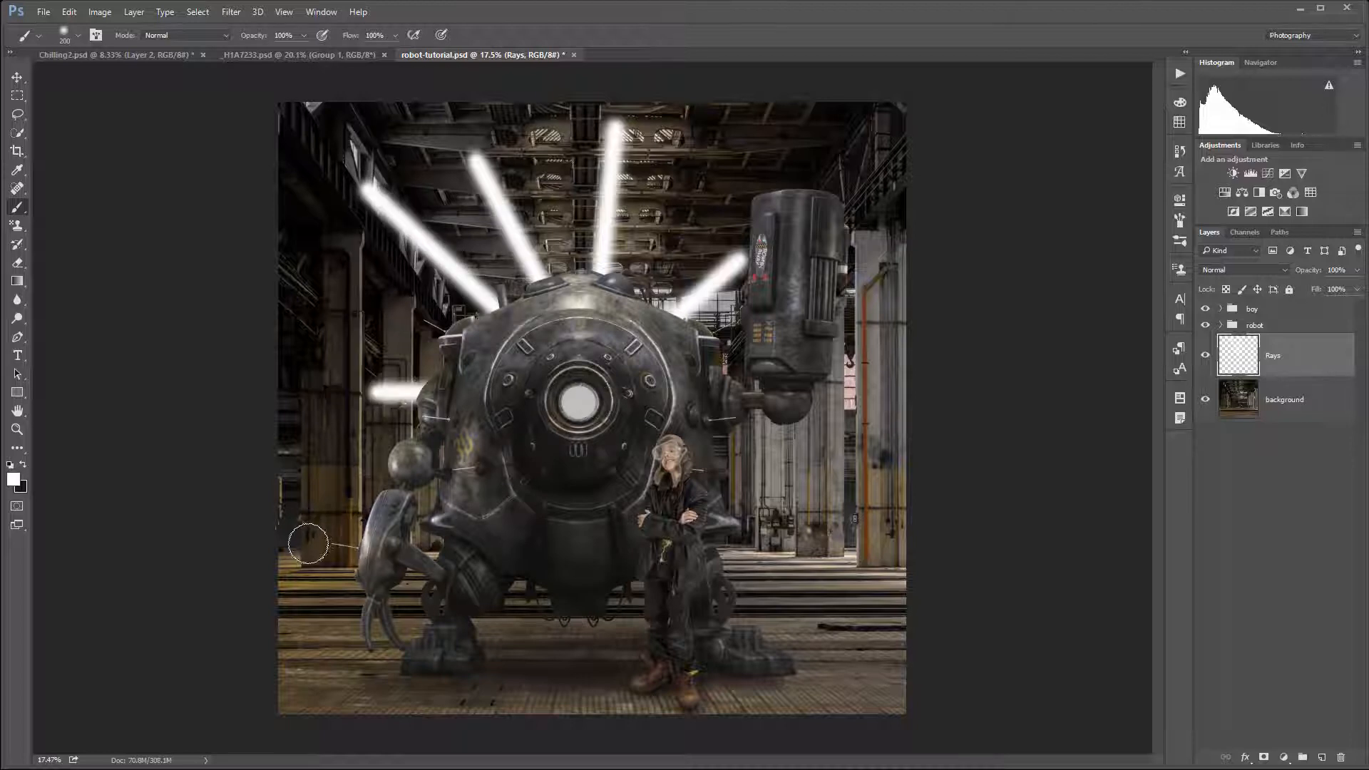
click(322, 529)
shift+click(431, 484)
click(818, 555)
shift+click(721, 488)
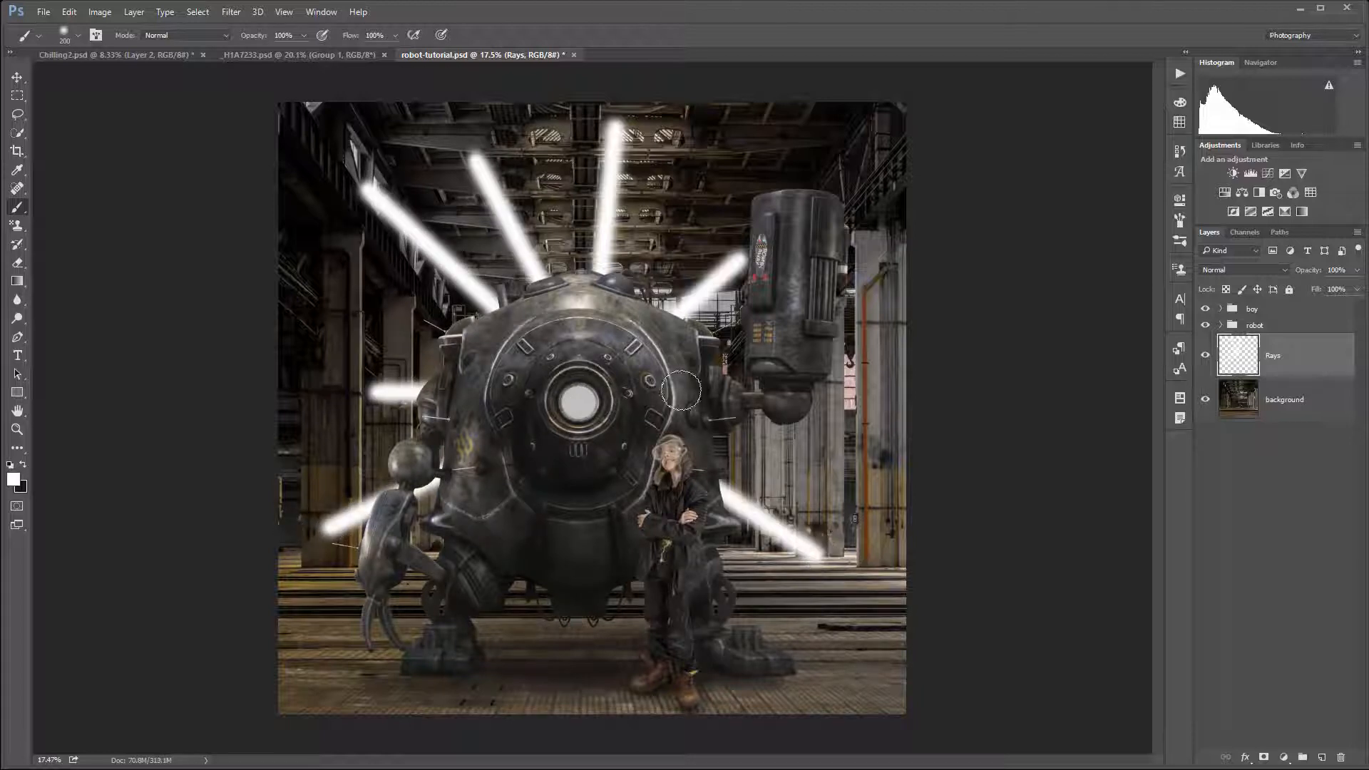
click(742, 422)
shift+click(845, 451)
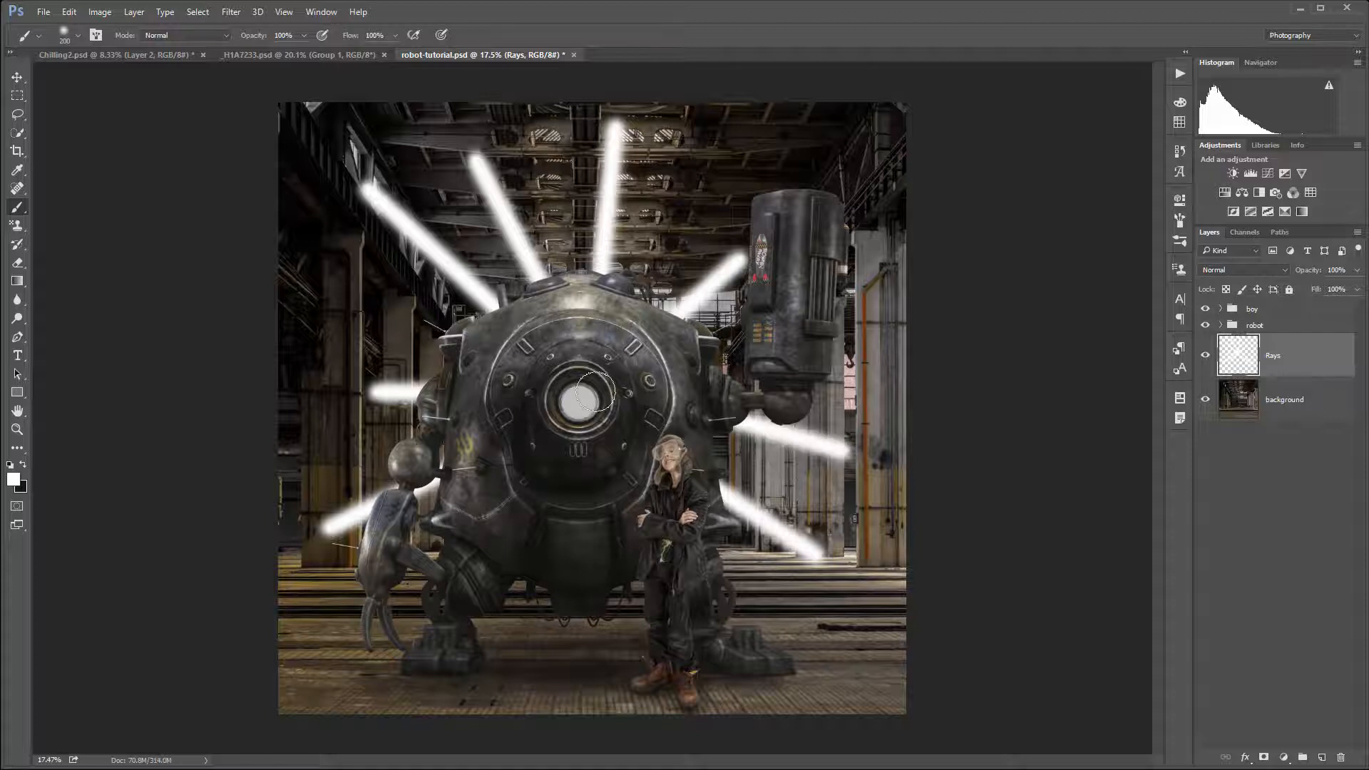
click(660, 278)
shift+click(685, 144)
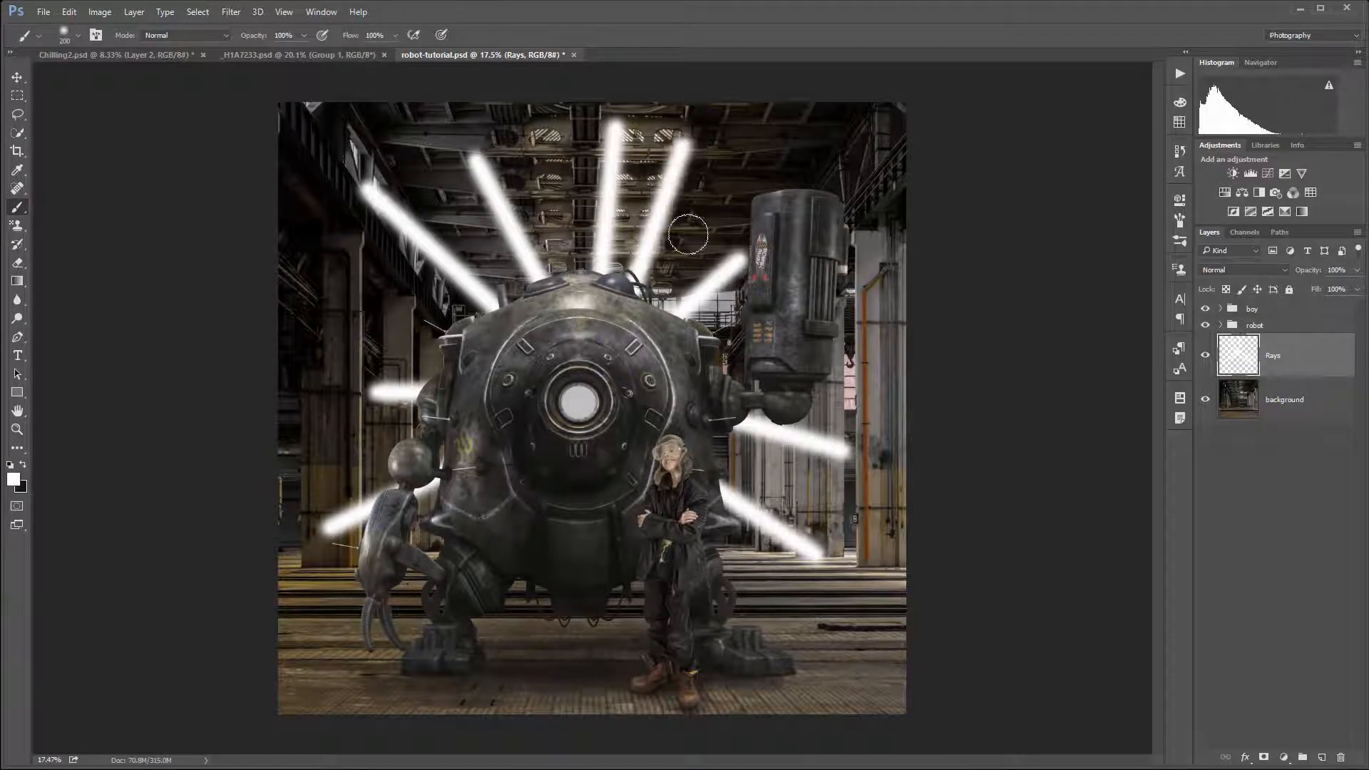
click(865, 258)
shift+click(722, 319)
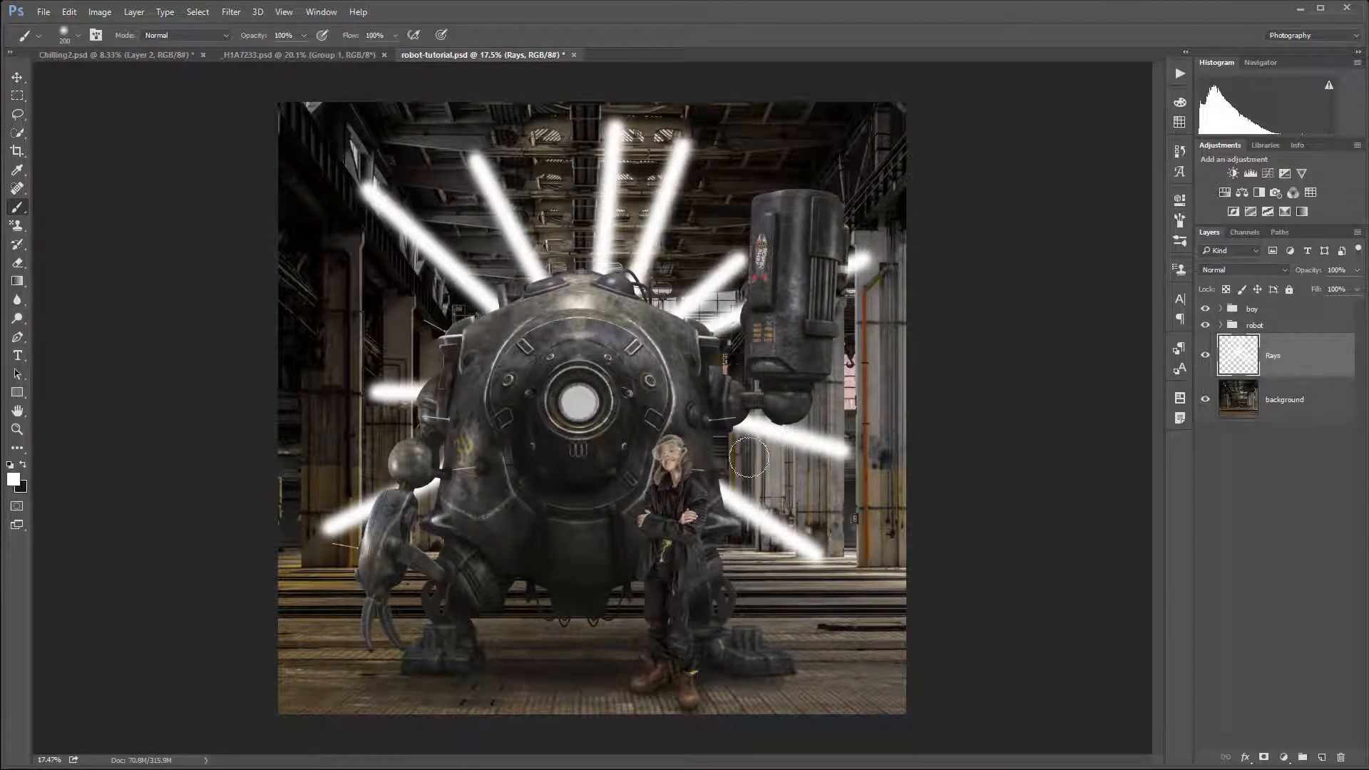
Apply a Gaussian Blur with a 115.8-pixel radius to the Rays layer and set its blend mode to Soft Light
click(235, 12)
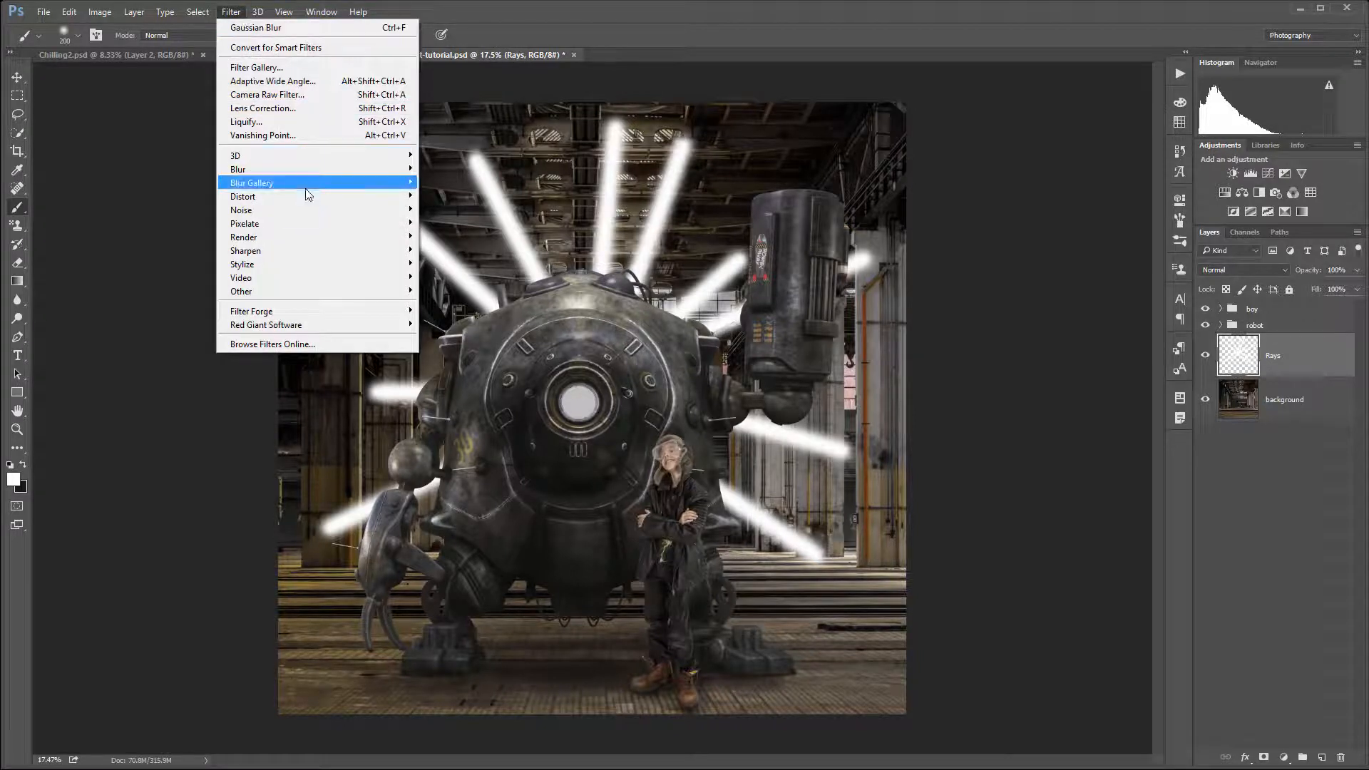
mouse_move(301, 168)
click(187, 223)
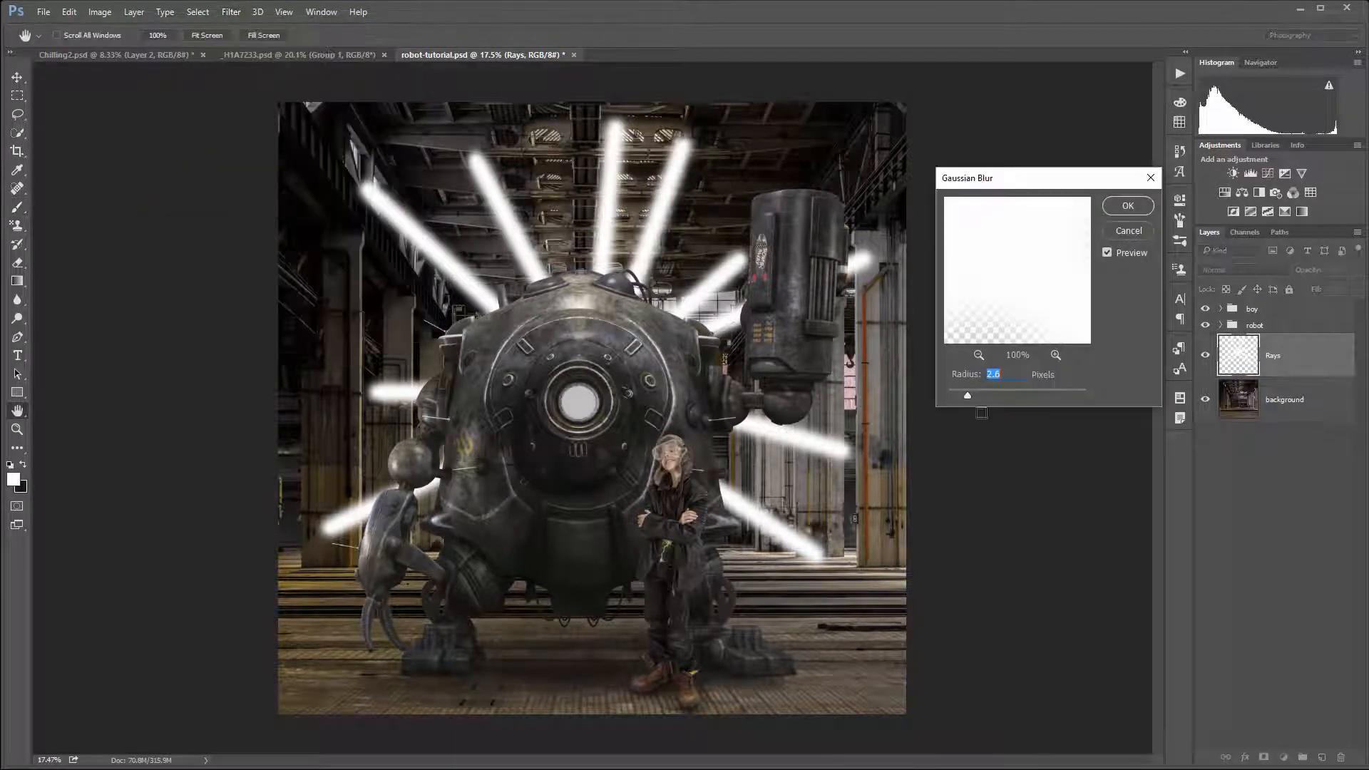
drag(1021, 393, 1040, 392)
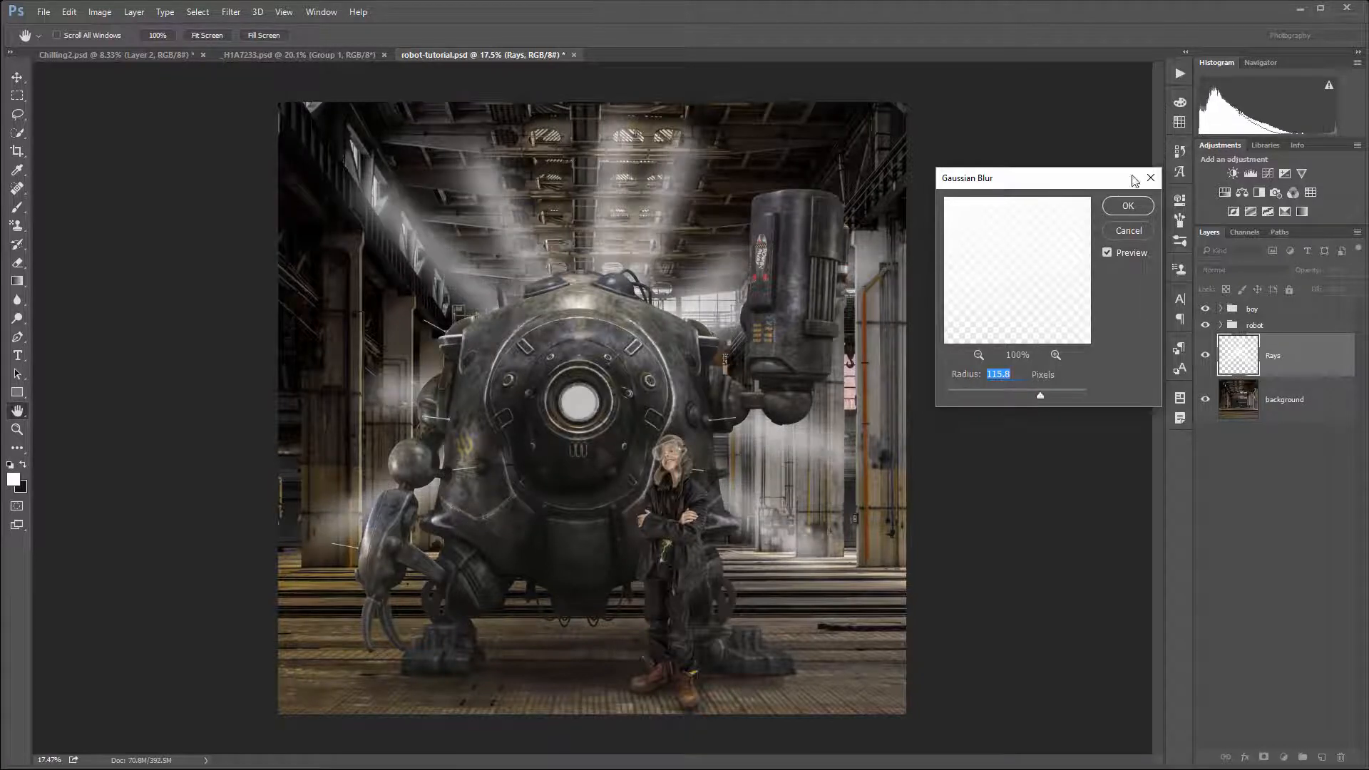
click(1127, 205)
click(1272, 268)
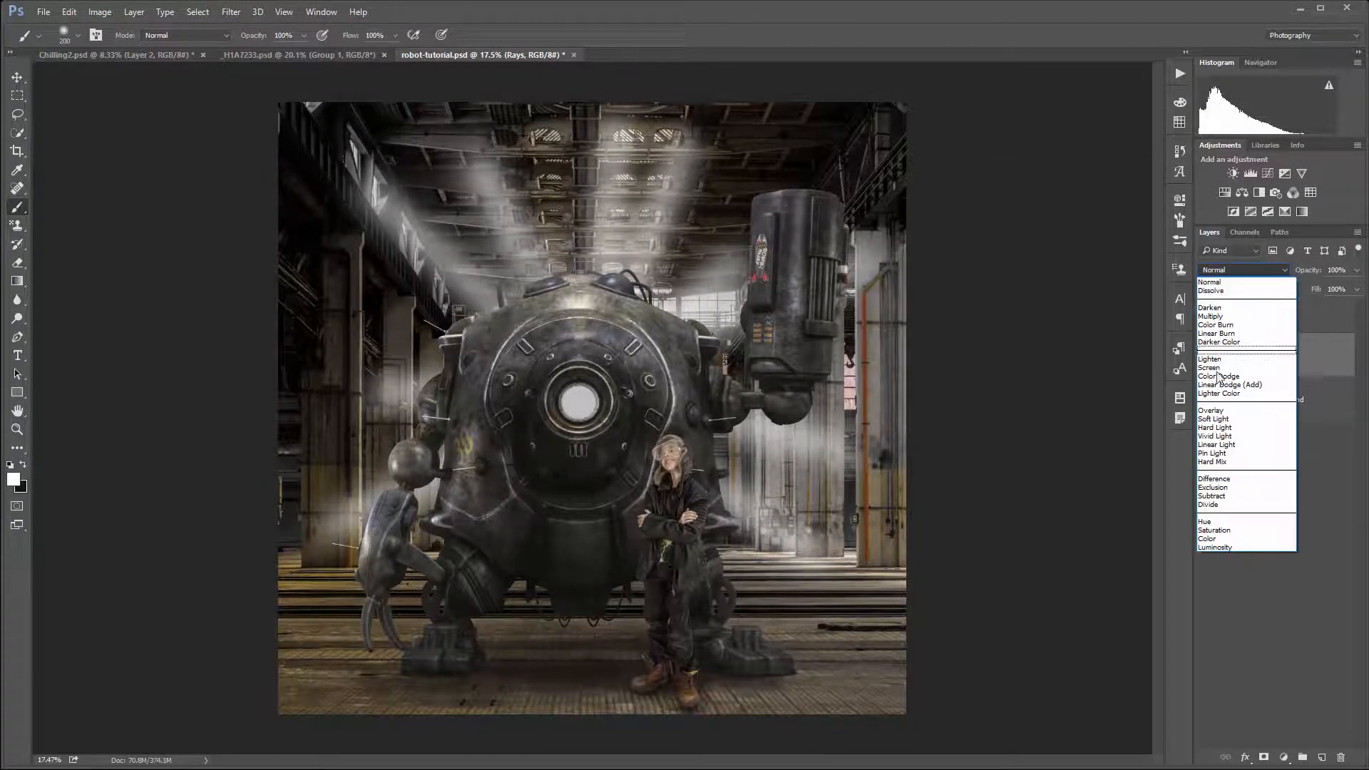
click(1244, 407)
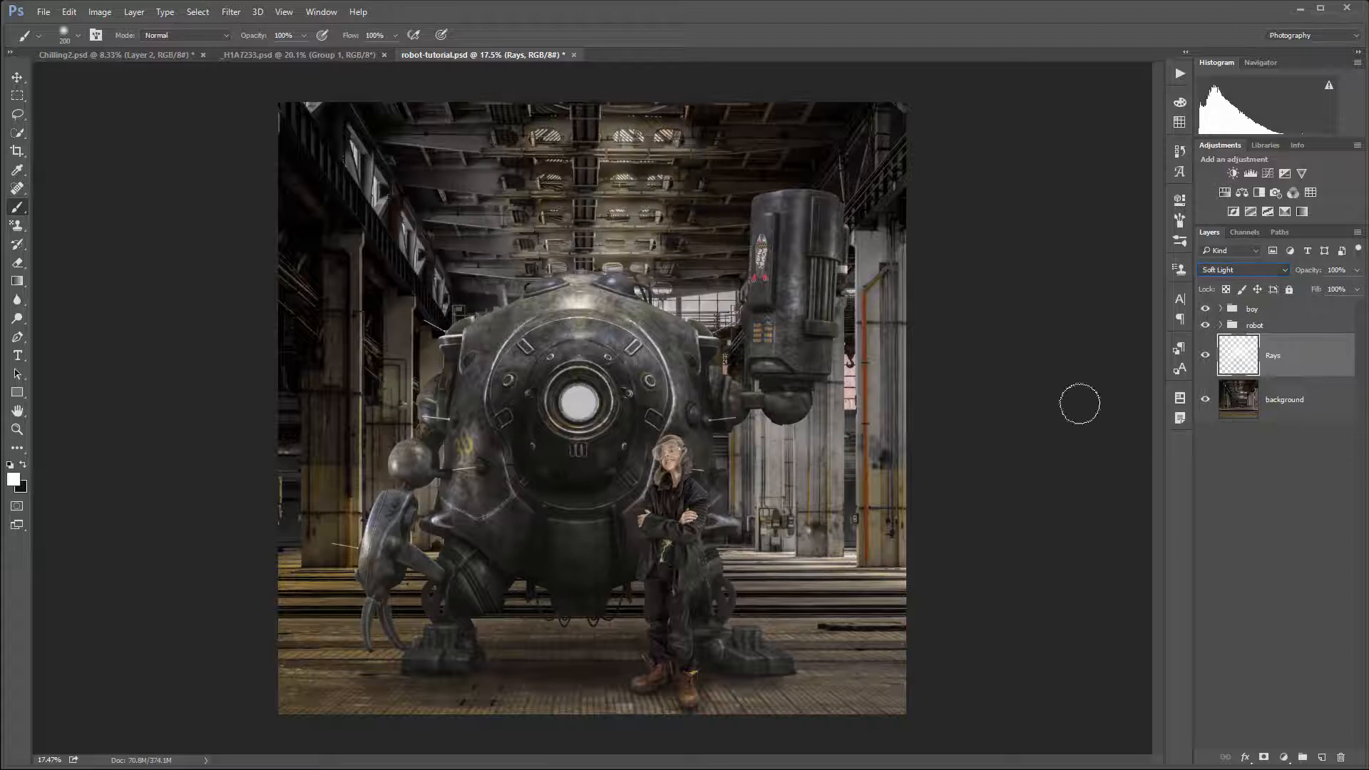
Toggle the Rays layer's visibility to compare the image with and without the light rays
click(1206, 355)
click(1205, 356)
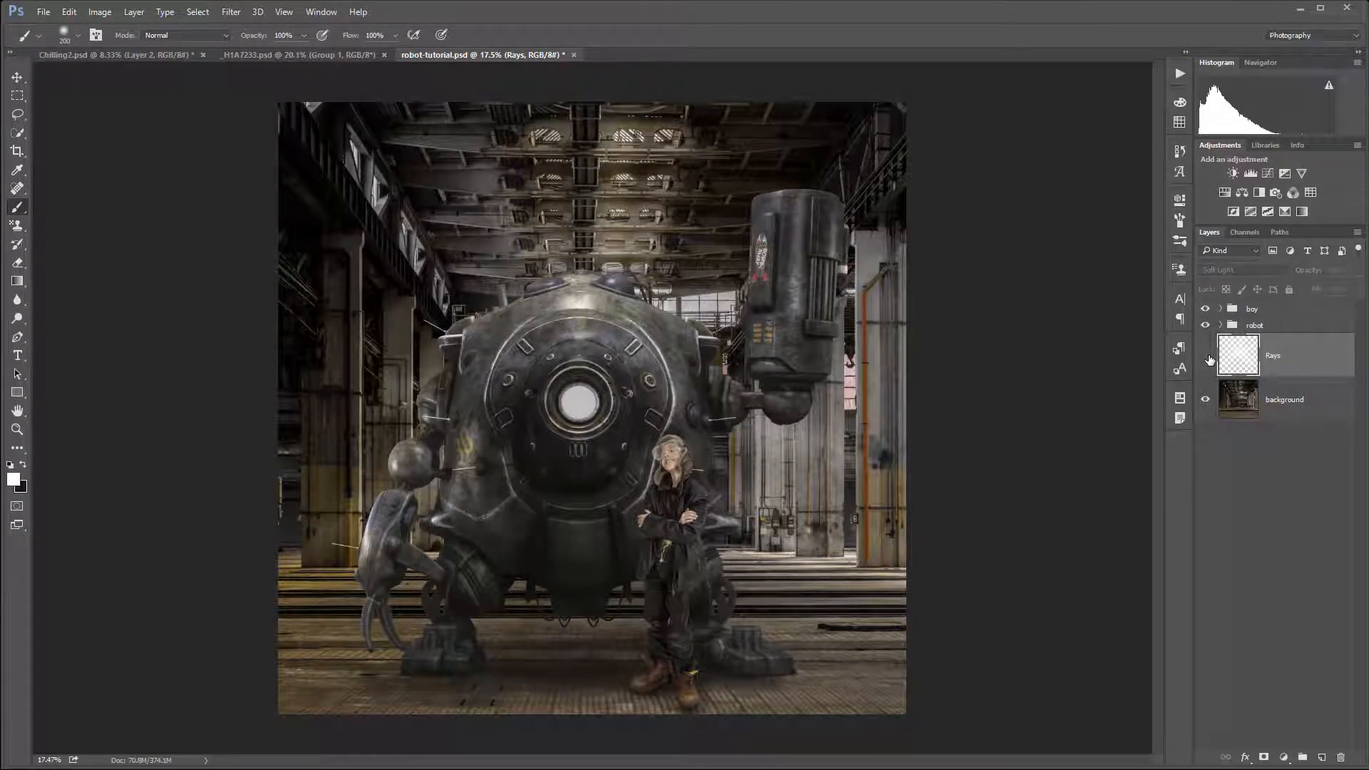
click(1205, 356)
click(1206, 356)
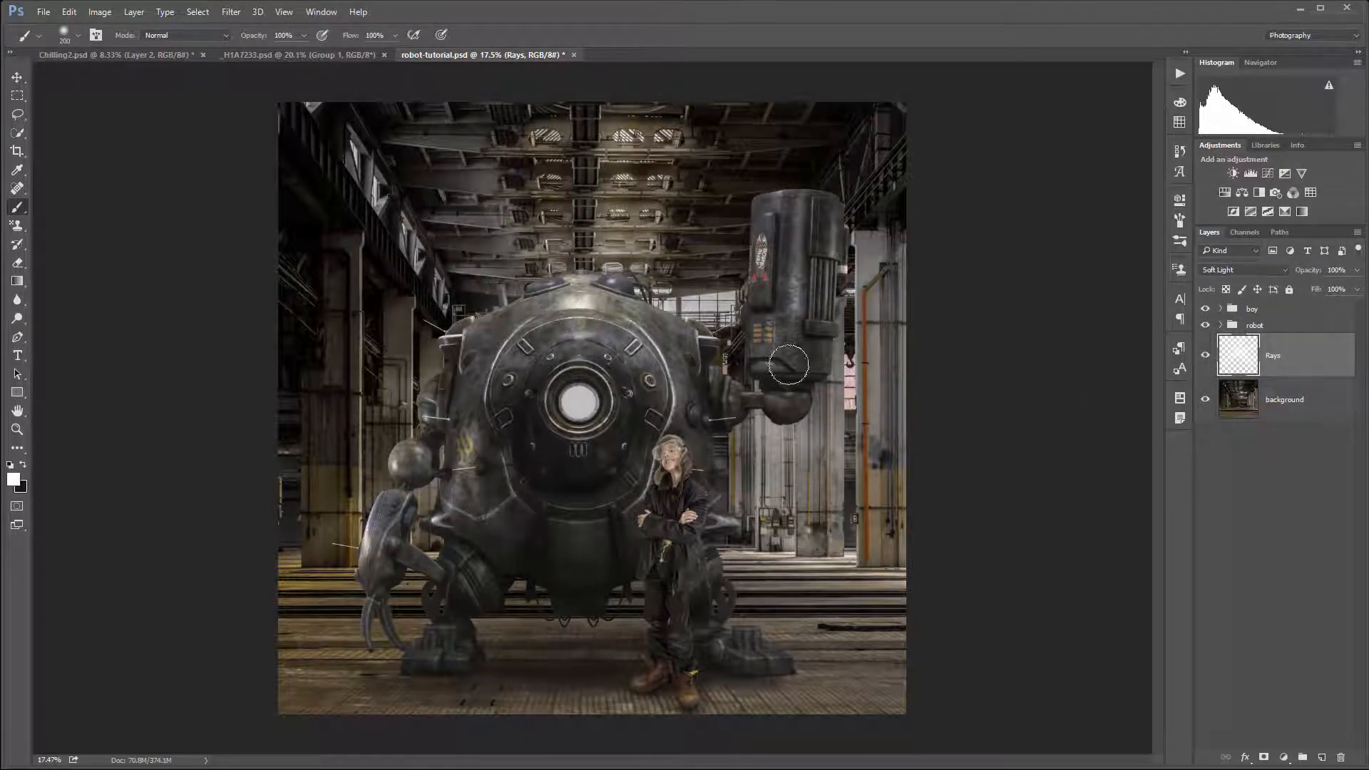
click(1206, 357)
click(1206, 357)
Add a new layer above Rays and name it "Smoke"
click(1322, 757)
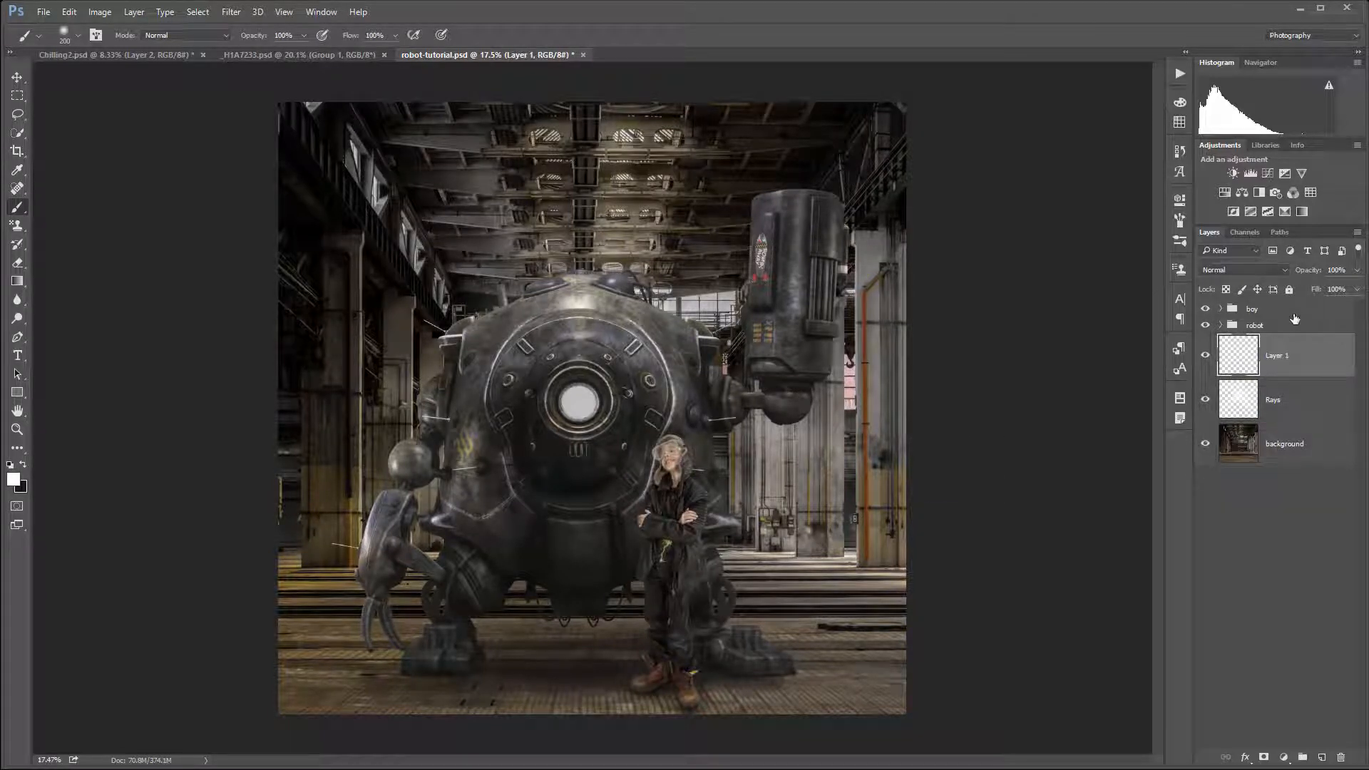
double_click(1276, 356)
text(Smoke)
key(Return)
Choose the 1782 px smoke brush preset and paint white smoke on the Smoke layer behind both sides of the robot
right_click(563, 246)
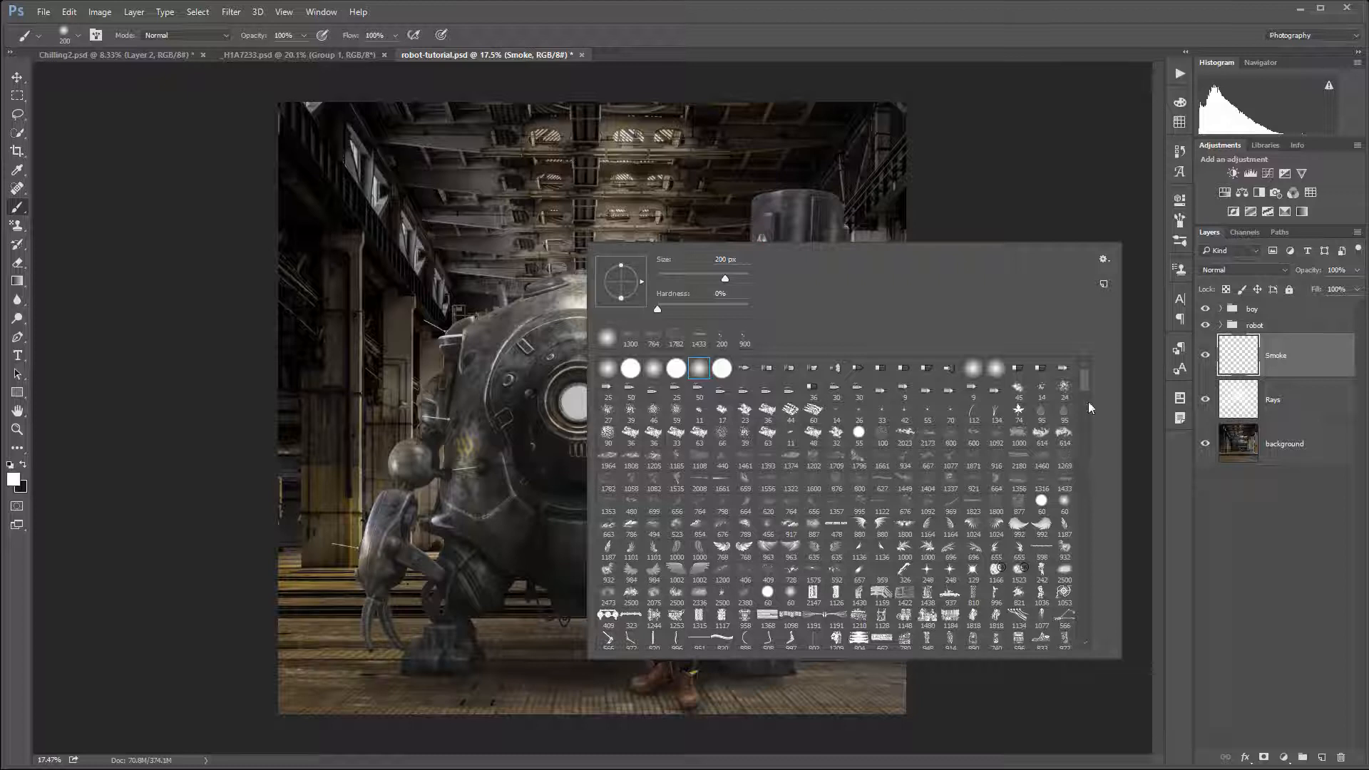
mouse_move(1084, 376)
mouse_down()
mouse_move(1081, 411)
mouse_move(1082, 360)
mouse_up()
click(608, 477)
click(549, 492)
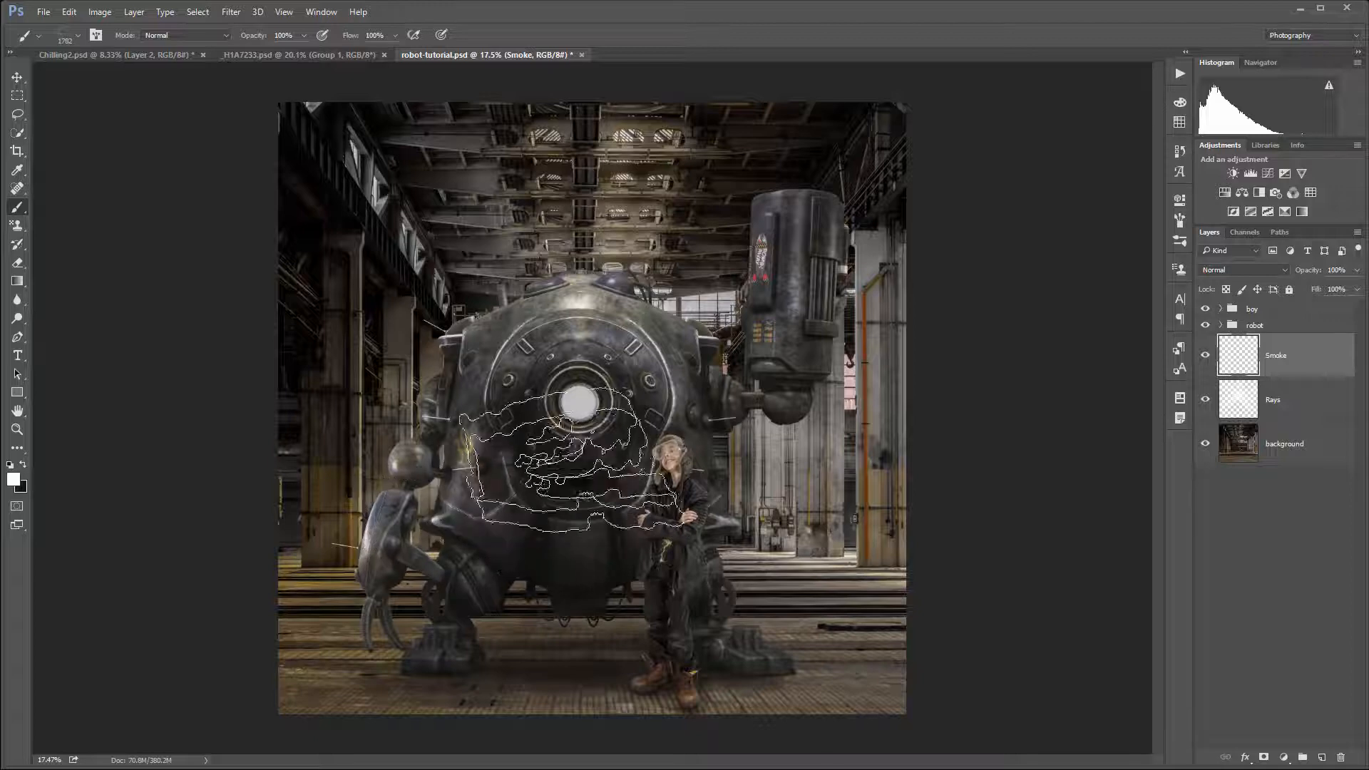
mouse_move(520, 489)
mouse_down()
mouse_move(428, 514)
mouse_move(458, 504)
mouse_up()
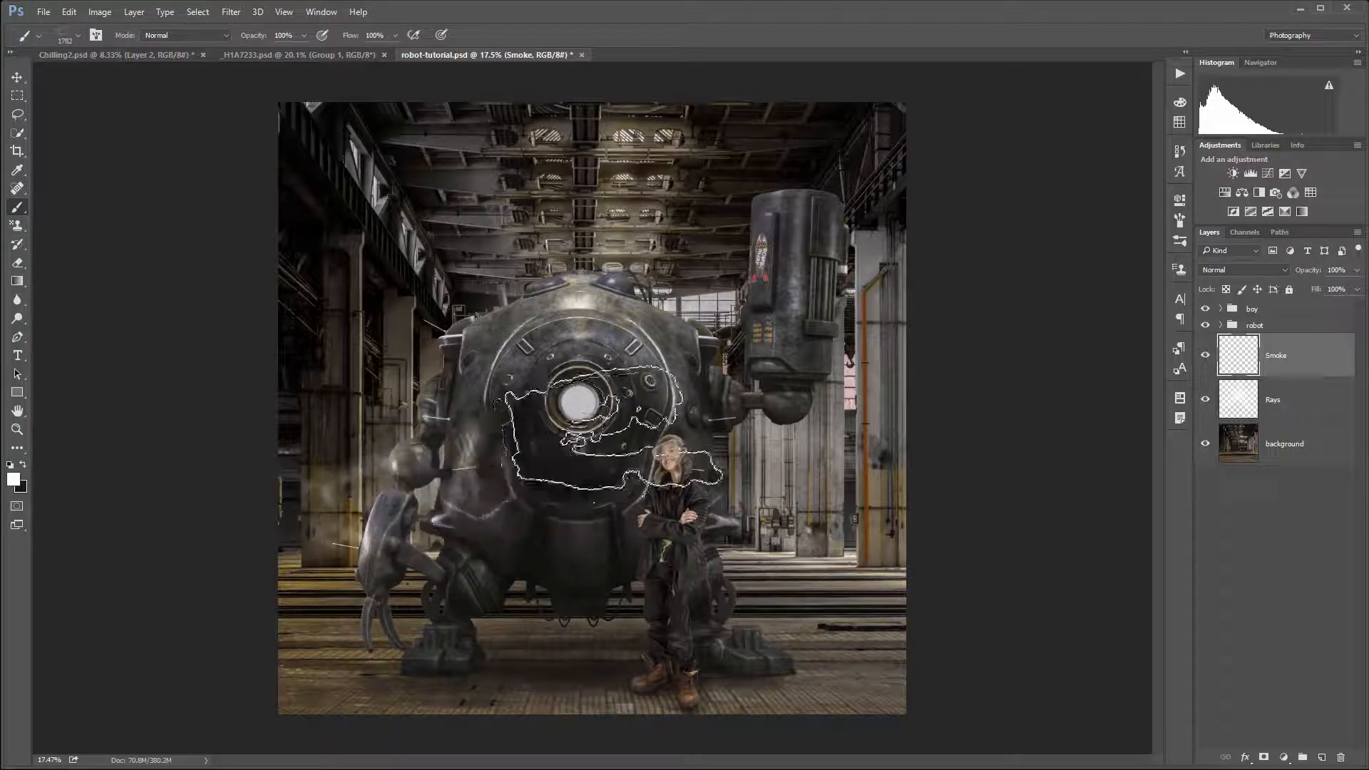
mouse_move(606, 428)
mouse_down()
mouse_move(536, 351)
mouse_move(554, 322)
mouse_move(508, 299)
mouse_move(477, 359)
mouse_move(607, 483)
mouse_move(759, 540)
mouse_move(722, 519)
mouse_move(718, 431)
mouse_move(714, 489)
mouse_move(709, 456)
mouse_up()
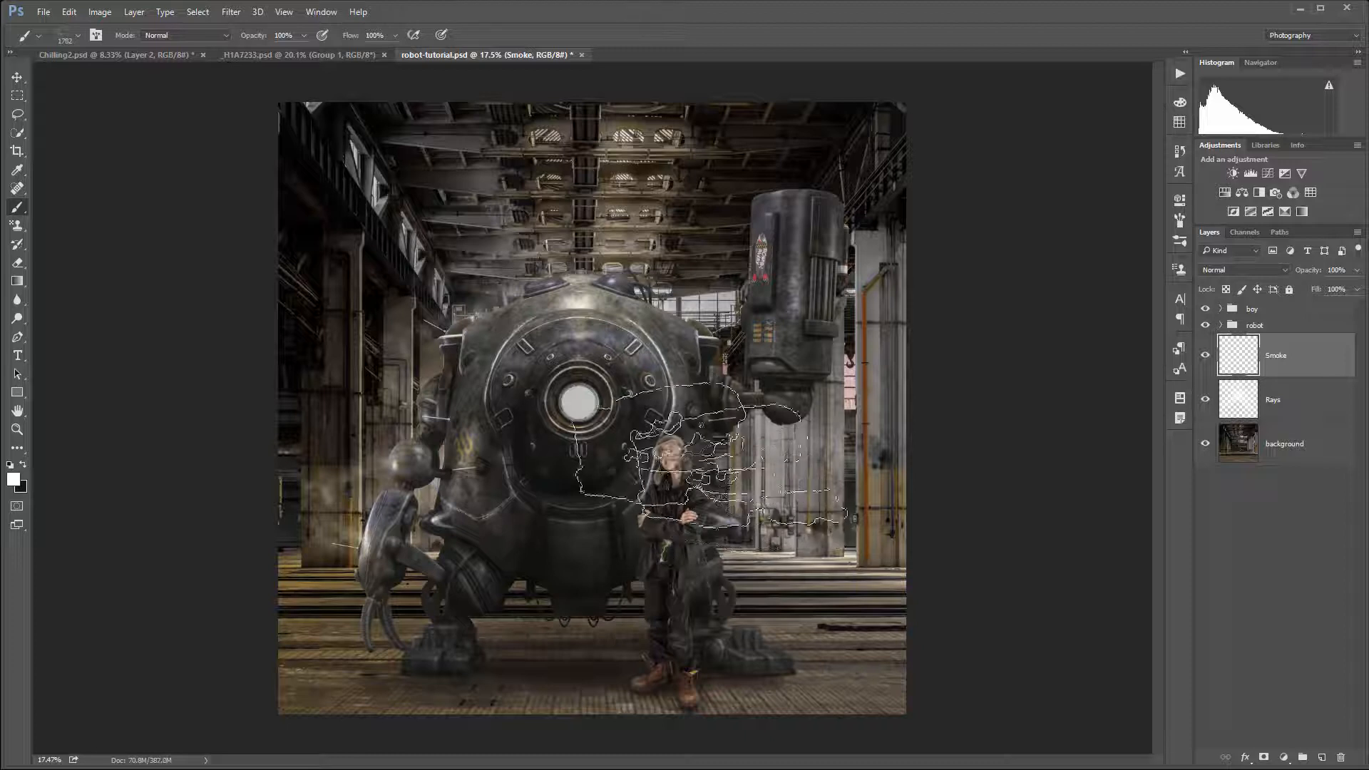
Choose the 1356 px smoke brush preset and paint white smoke on the Smoke layer between the robot's gun arm and the background columns
right_click(635, 392)
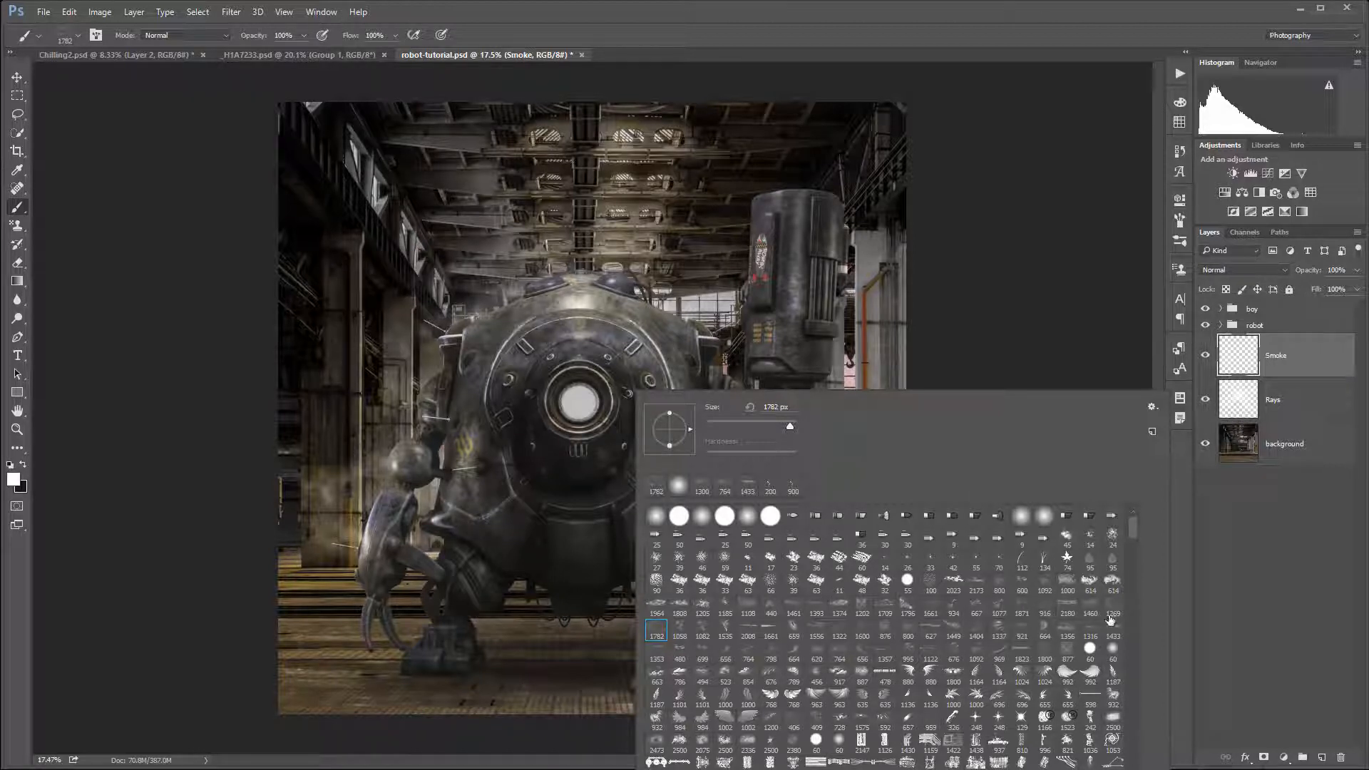
click(1068, 626)
key(Return)
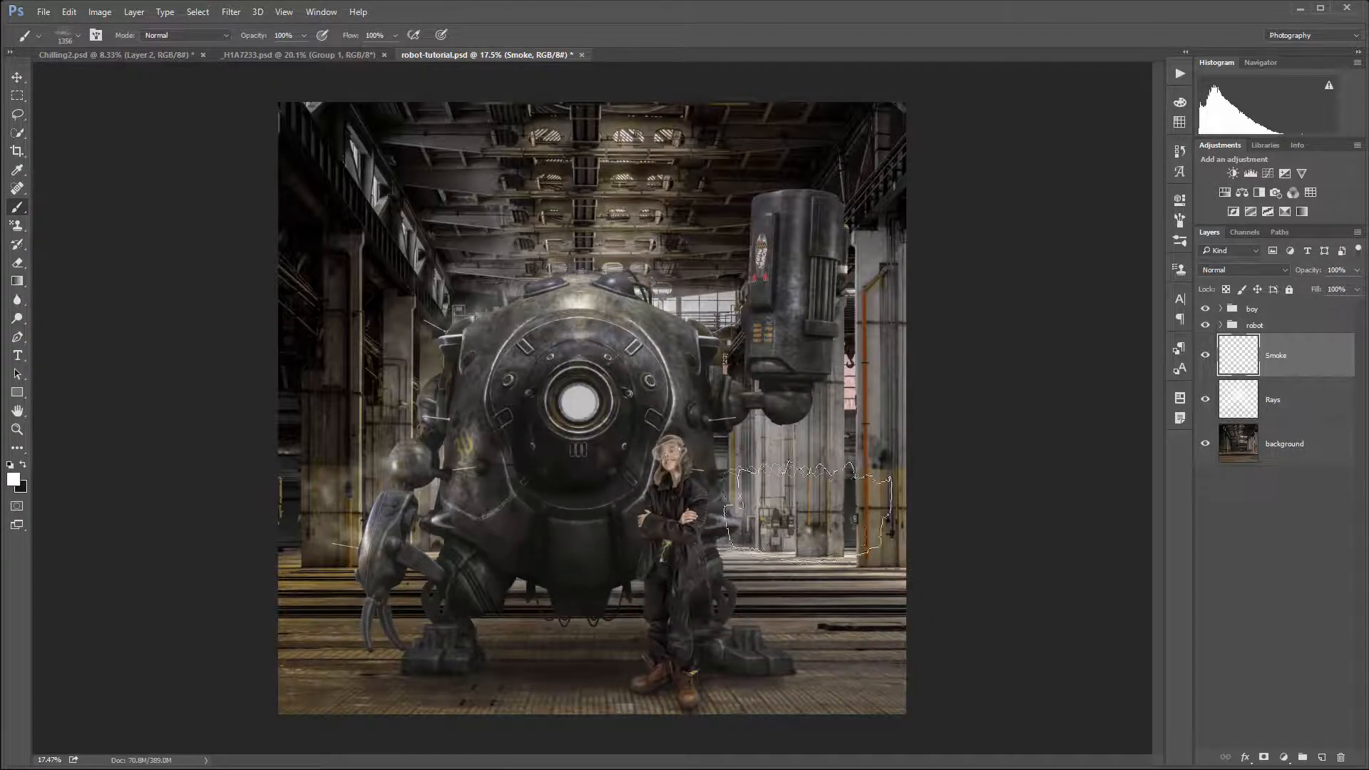
mouse_move(808, 512)
mouse_down()
mouse_move(729, 489)
mouse_move(777, 492)
mouse_up()
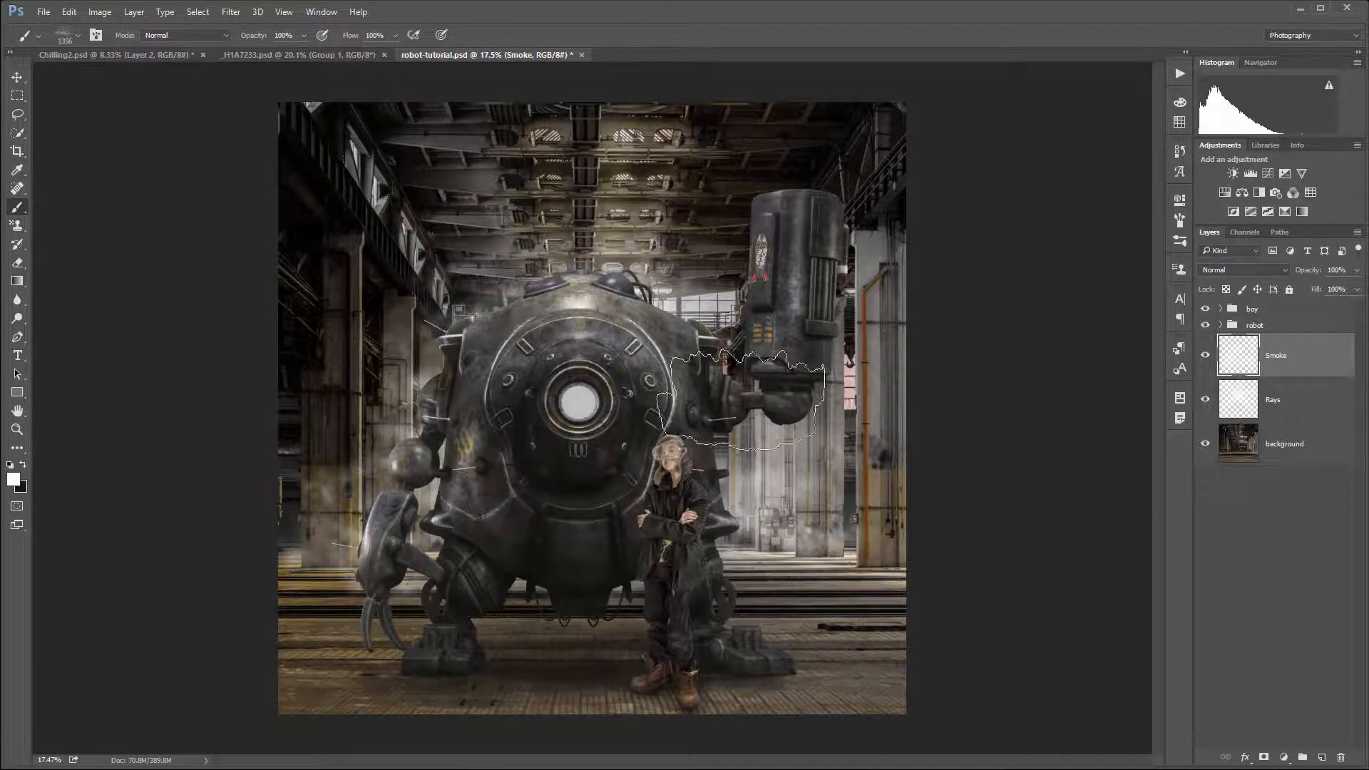
click(741, 399)
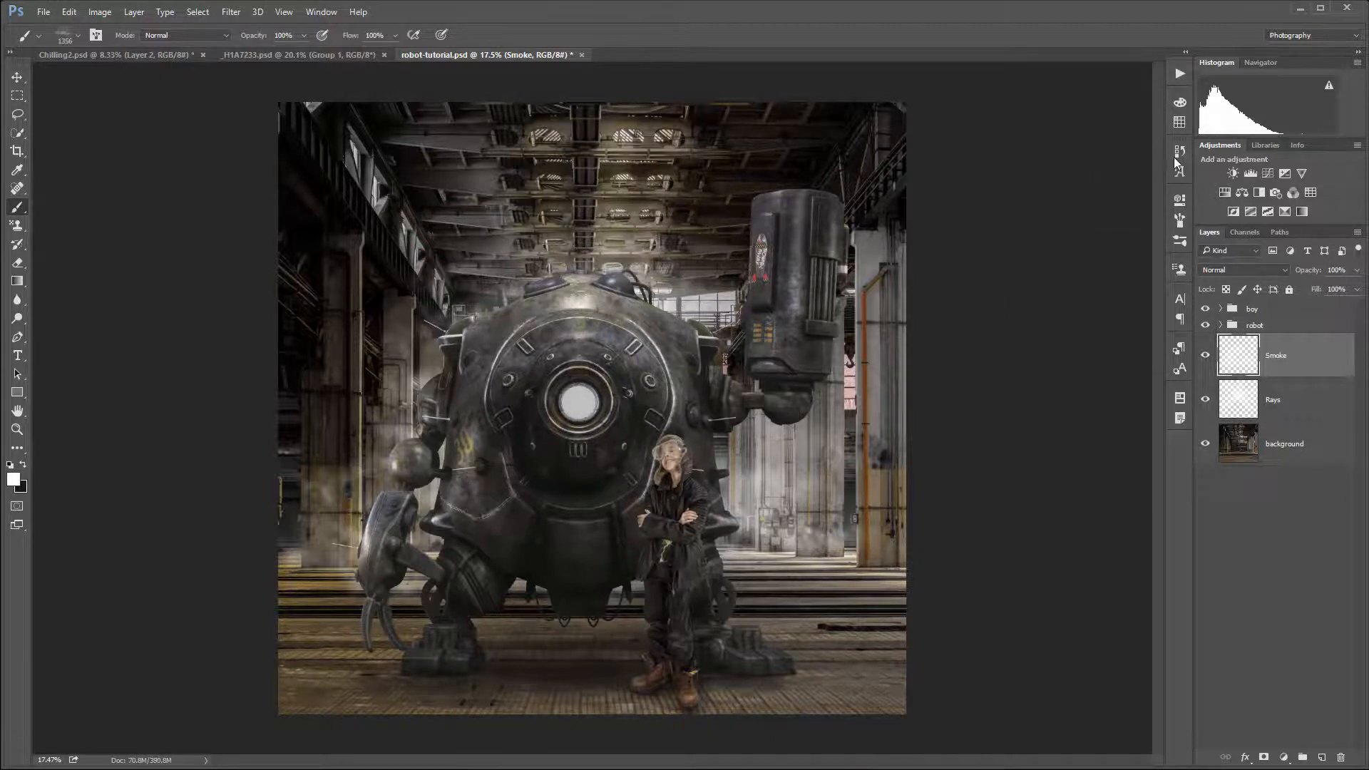
Enable Shape Dynamics for the smoke brush with a size jitter of 60% and an angle jitter of 74%
click(1180, 242)
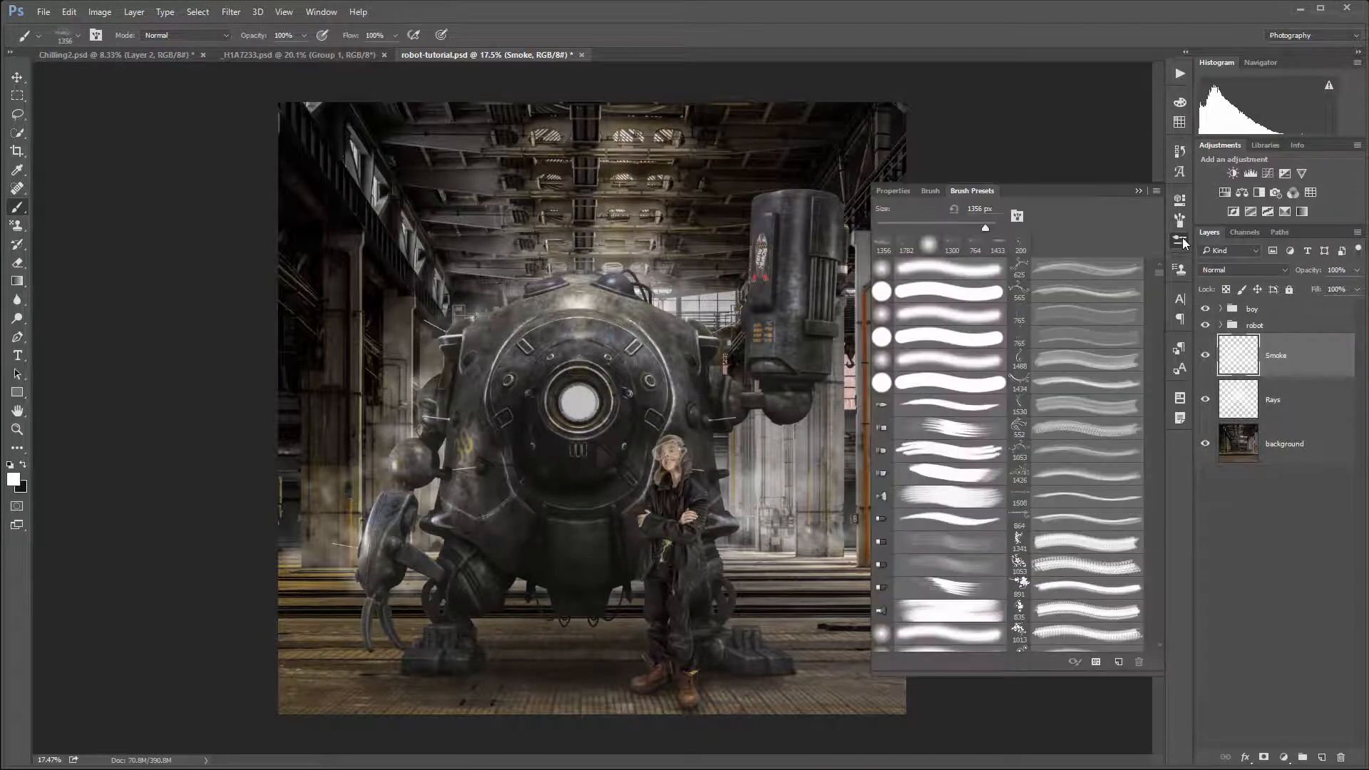
click(933, 191)
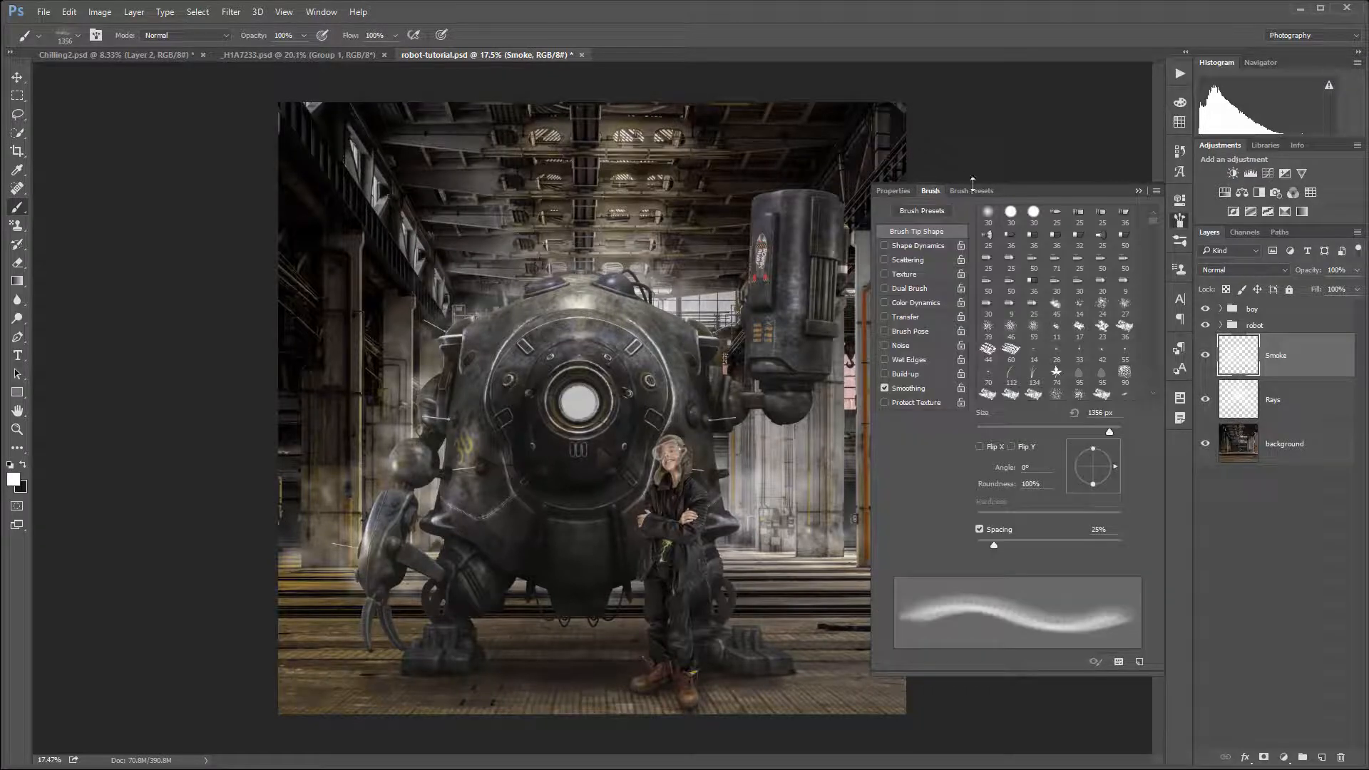
click(975, 190)
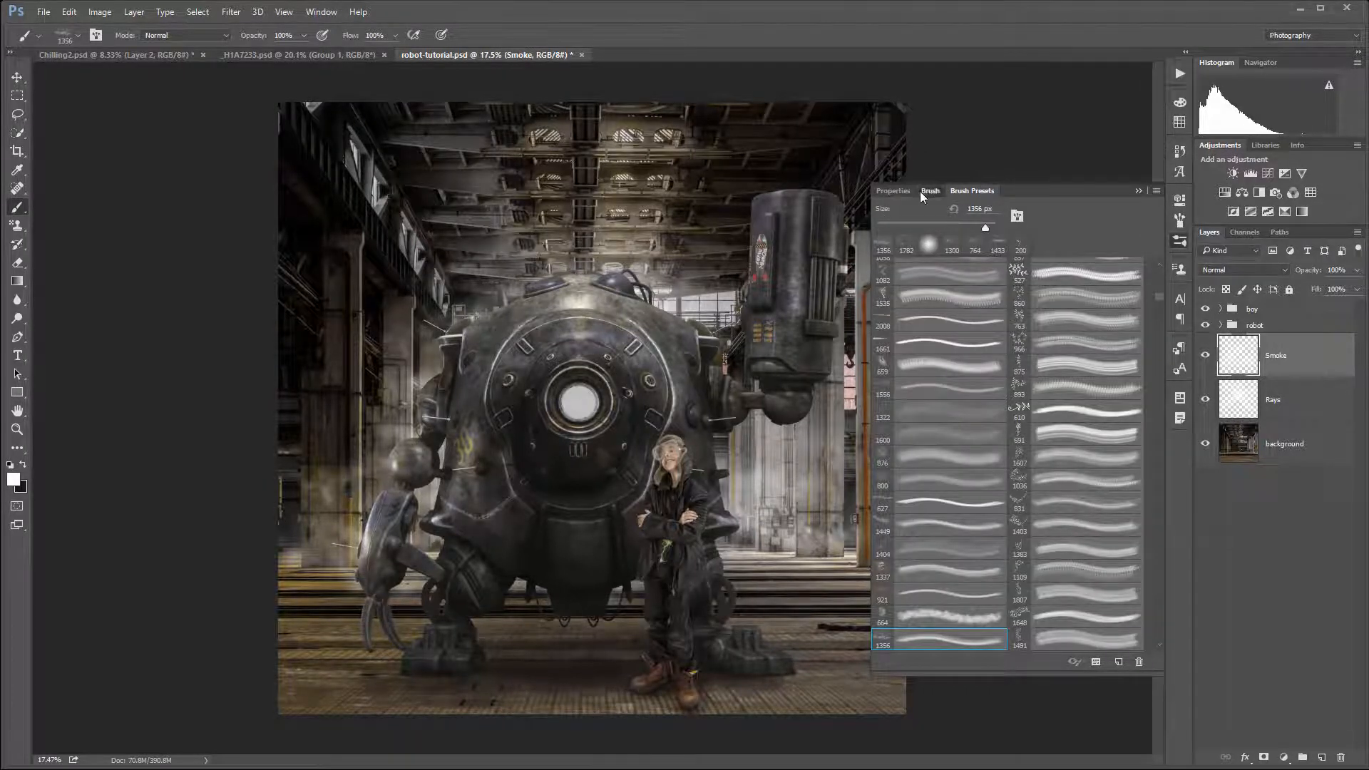
click(925, 192)
click(924, 245)
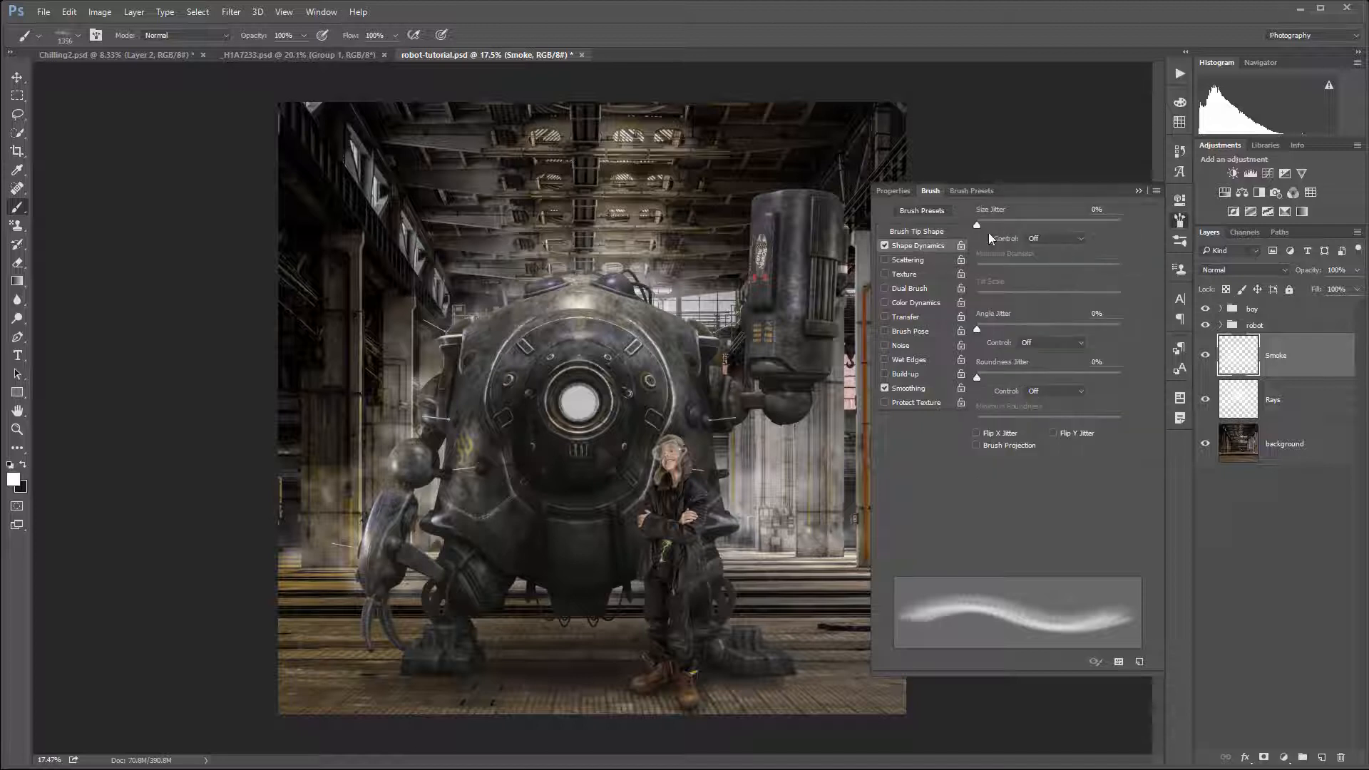
drag(977, 221, 998, 223)
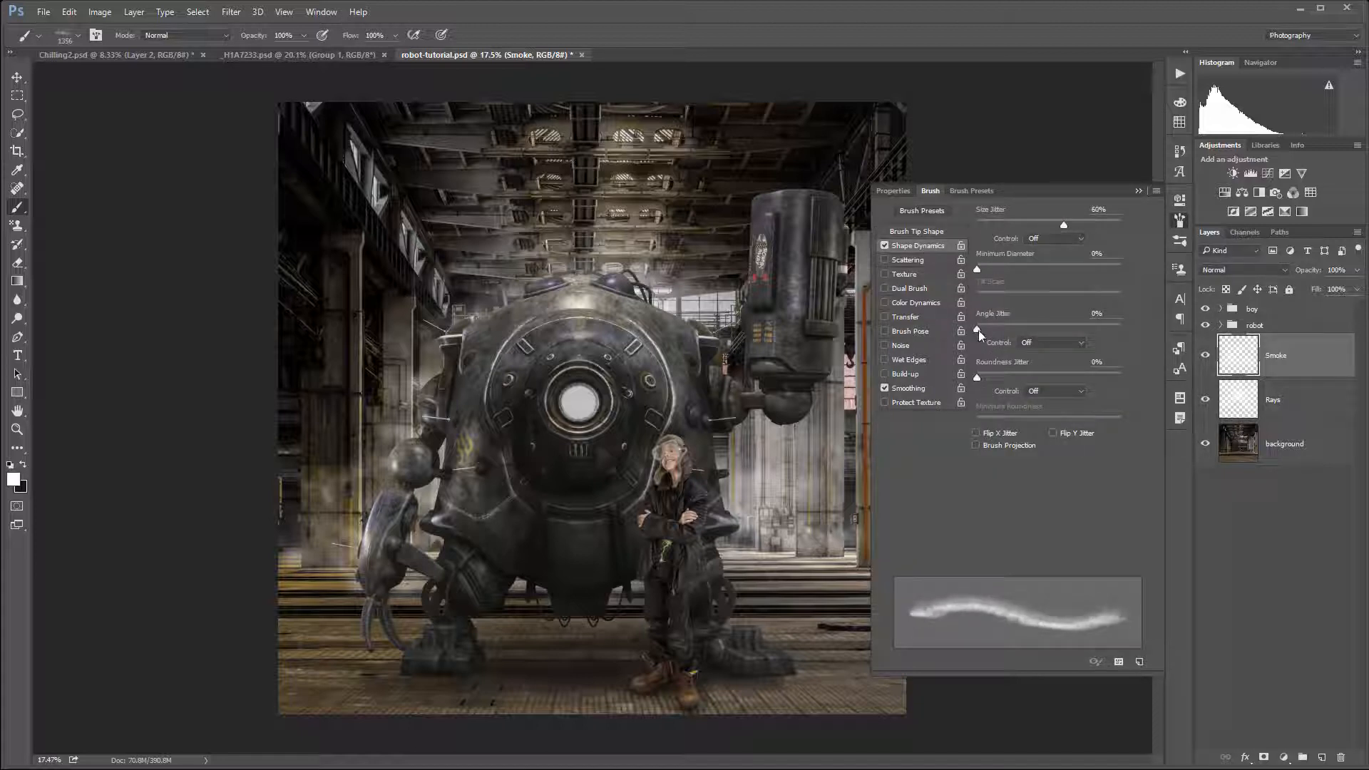
drag(978, 330, 1083, 331)
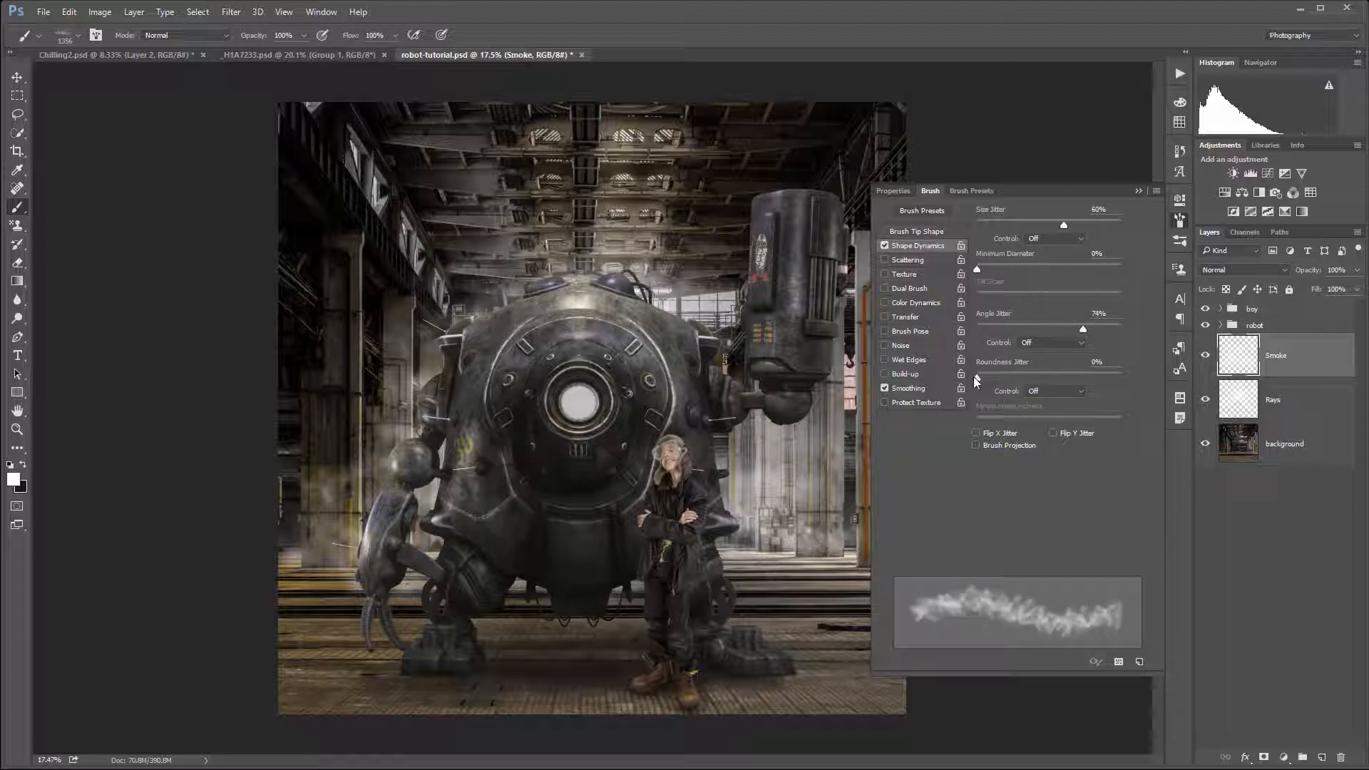
drag(976, 378, 1081, 378)
Enable brush Scattering at 114% with a count of 2 and raise the size jitter to 100%
click(918, 263)
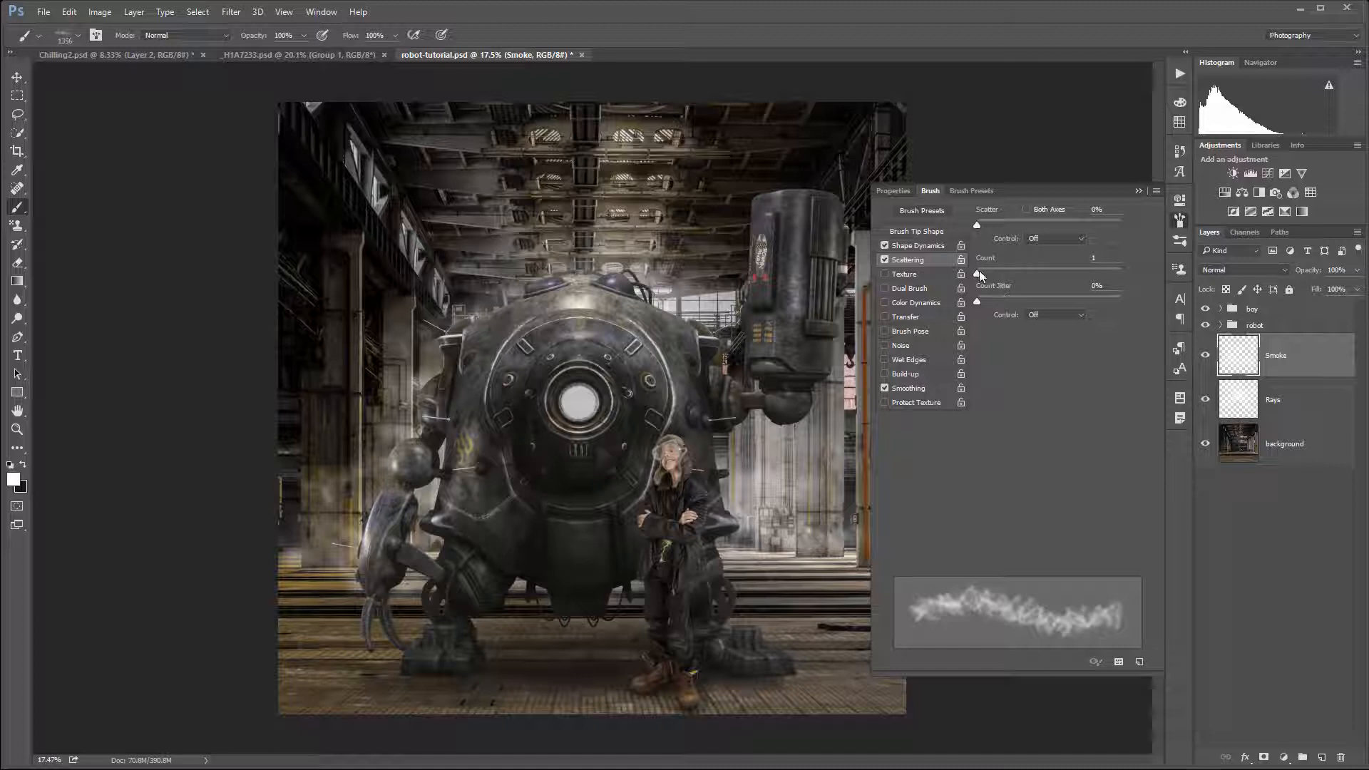
mouse_move(980, 230)
mouse_down()
mouse_move(1011, 229)
mouse_move(995, 233)
mouse_move(1021, 272)
mouse_move(983, 271)
mouse_up()
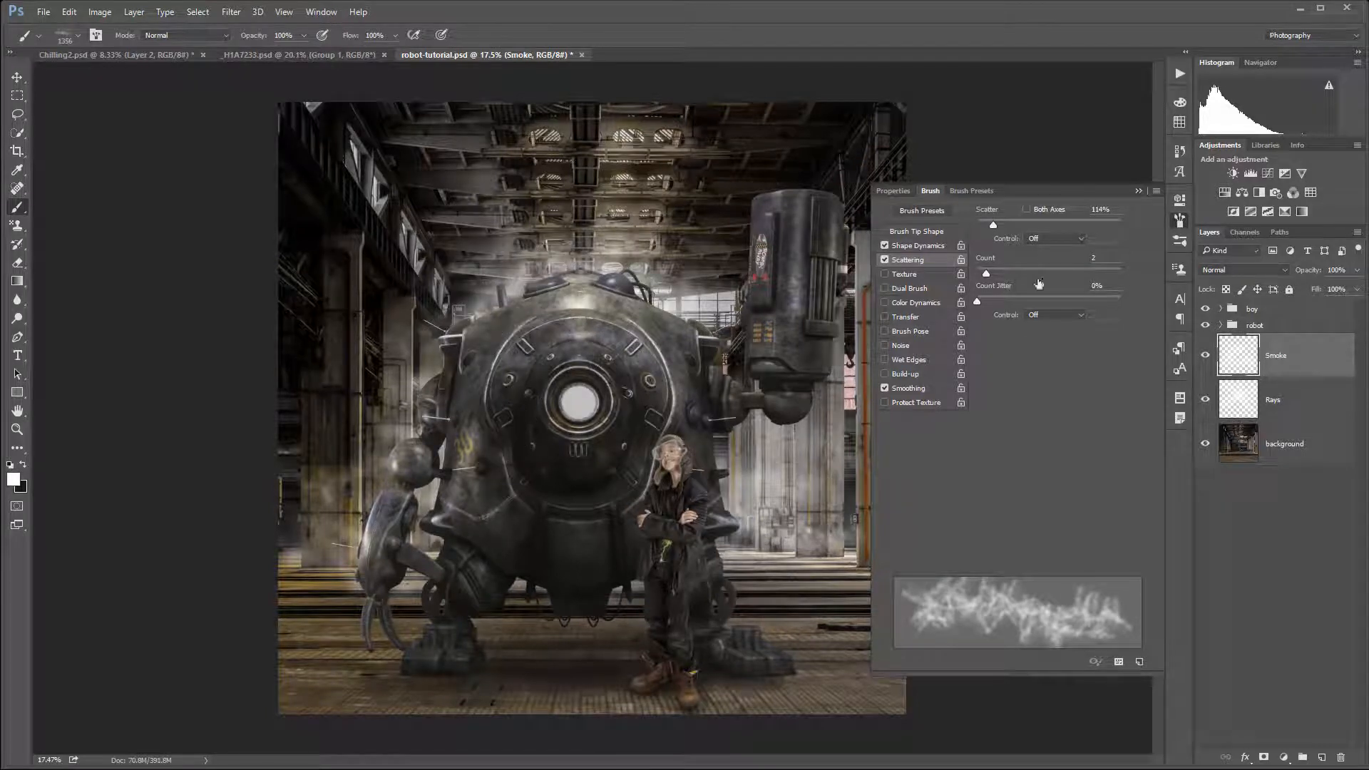
click(912, 246)
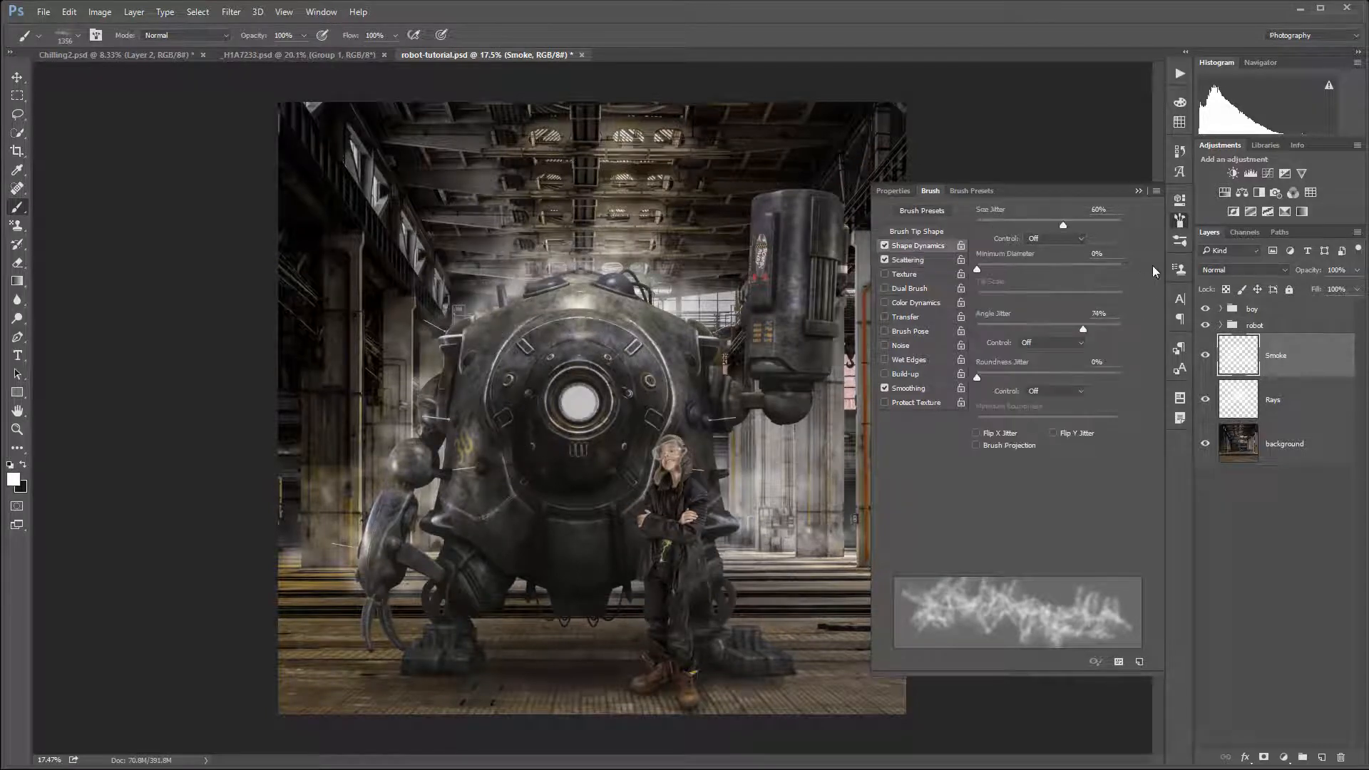
drag(1067, 226, 1123, 226)
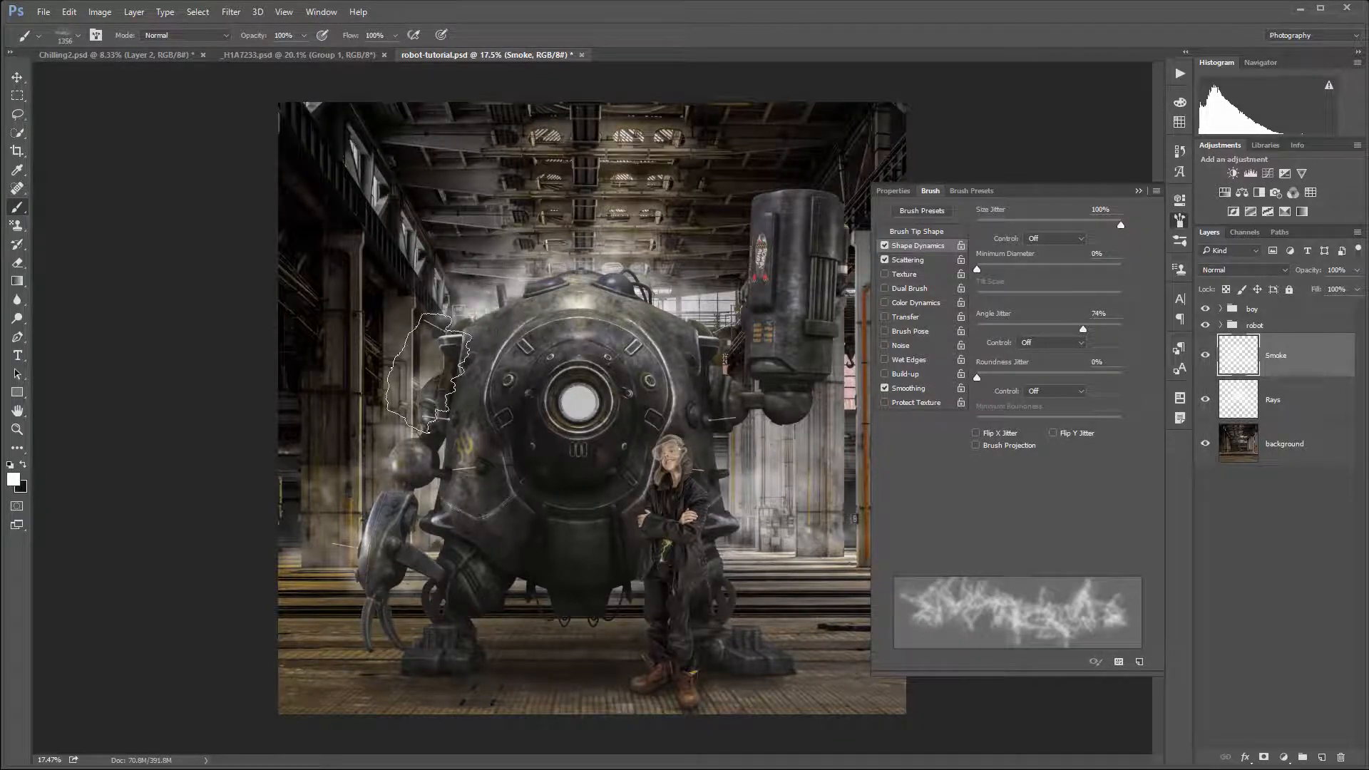
Paint scattered smoke on the Smoke layer behind the robot's claw arm and close the brush settings
click(358, 435)
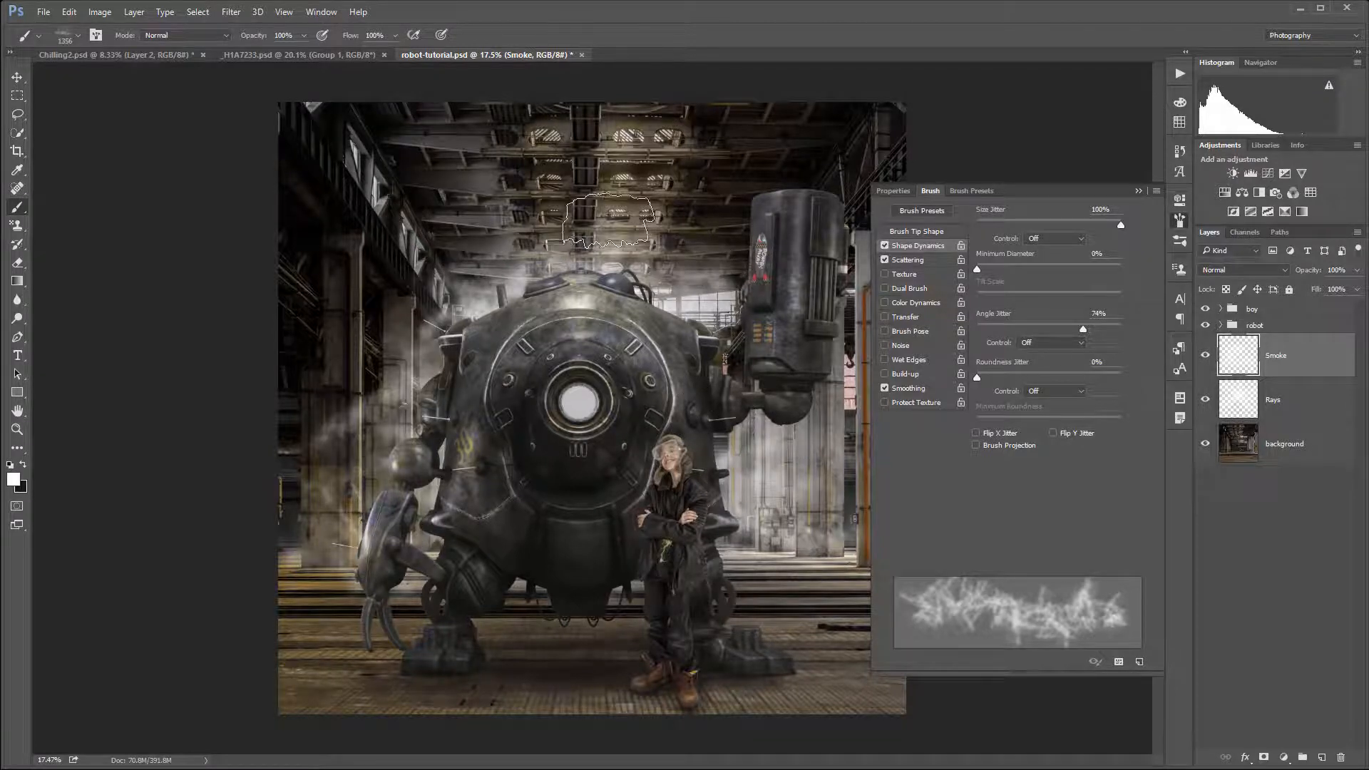
scroll(670, 392, down, 3)
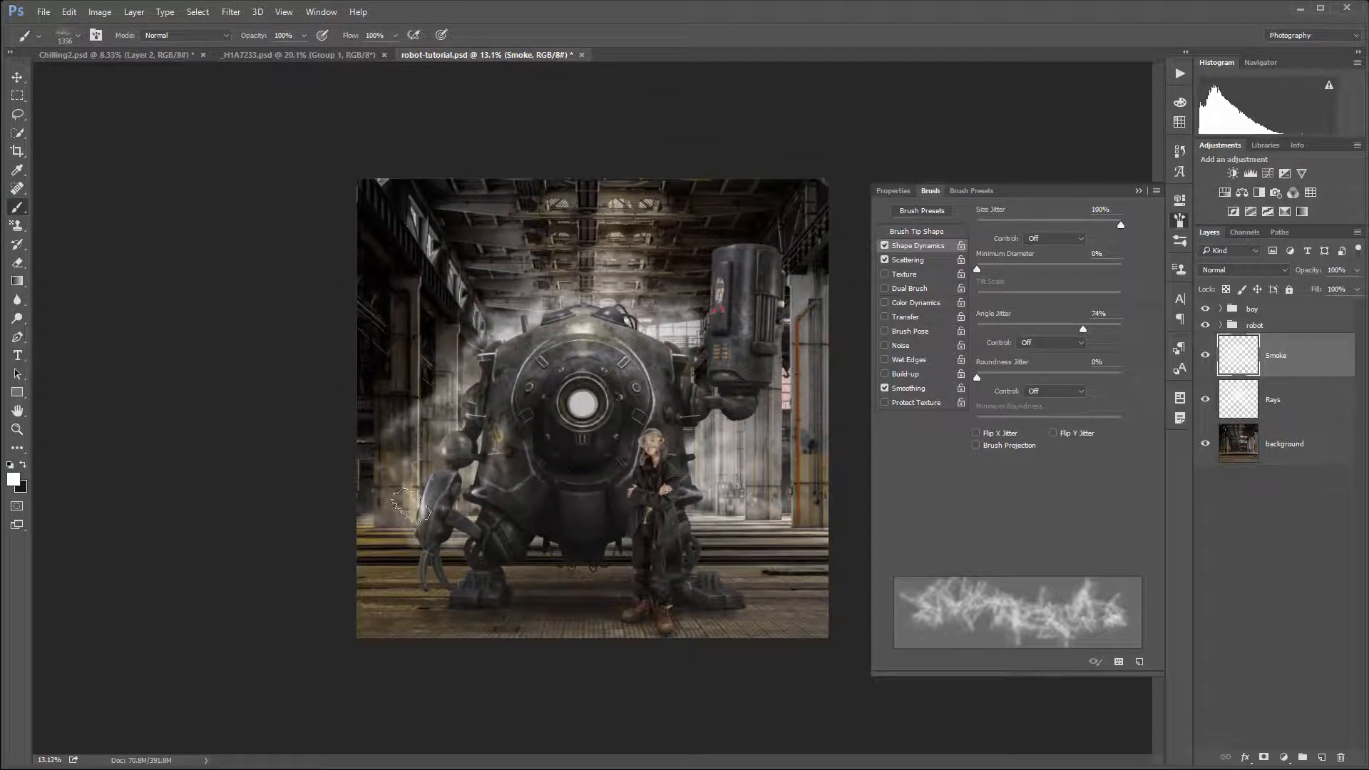
click(1179, 221)
Choose the 1058 px smoke brush preset and paint smoke above the robot's head on the Smoke layer
right_click(582, 362)
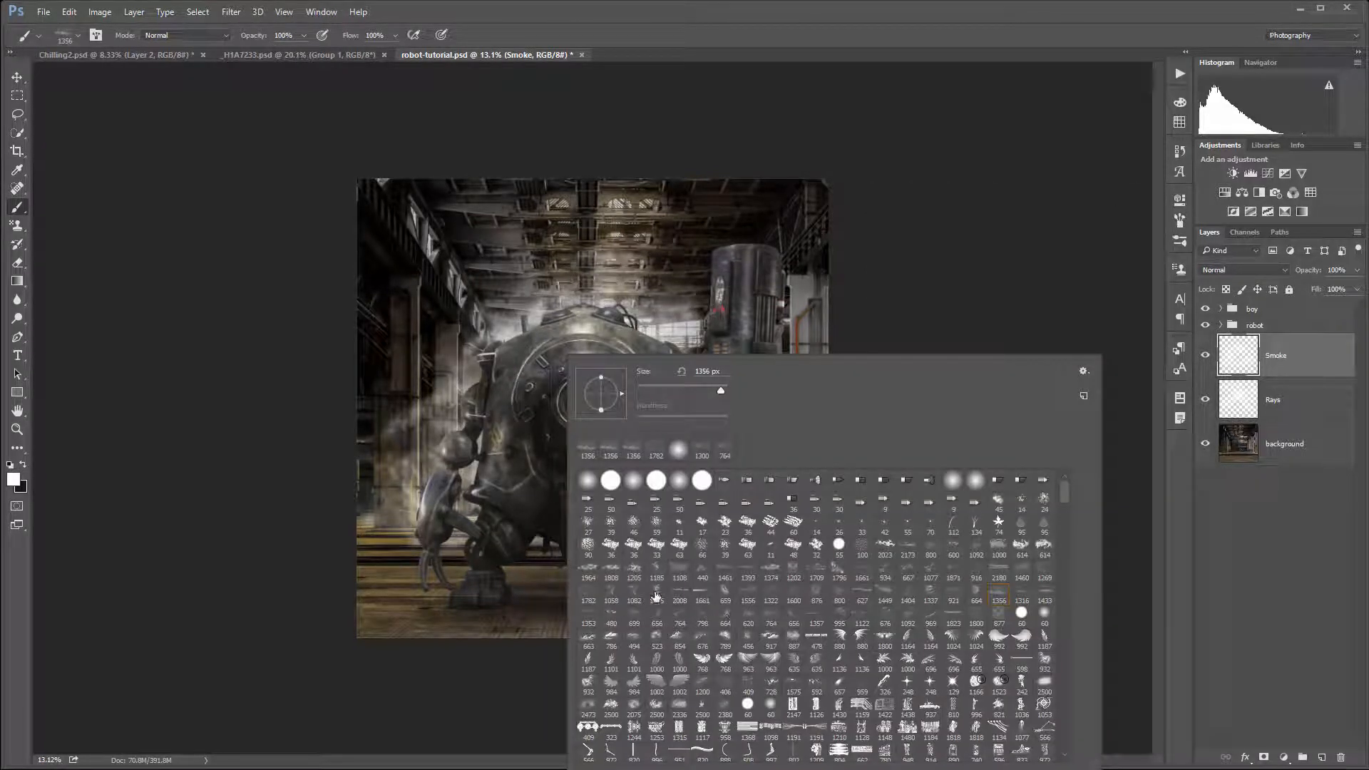
click(626, 596)
key(Return)
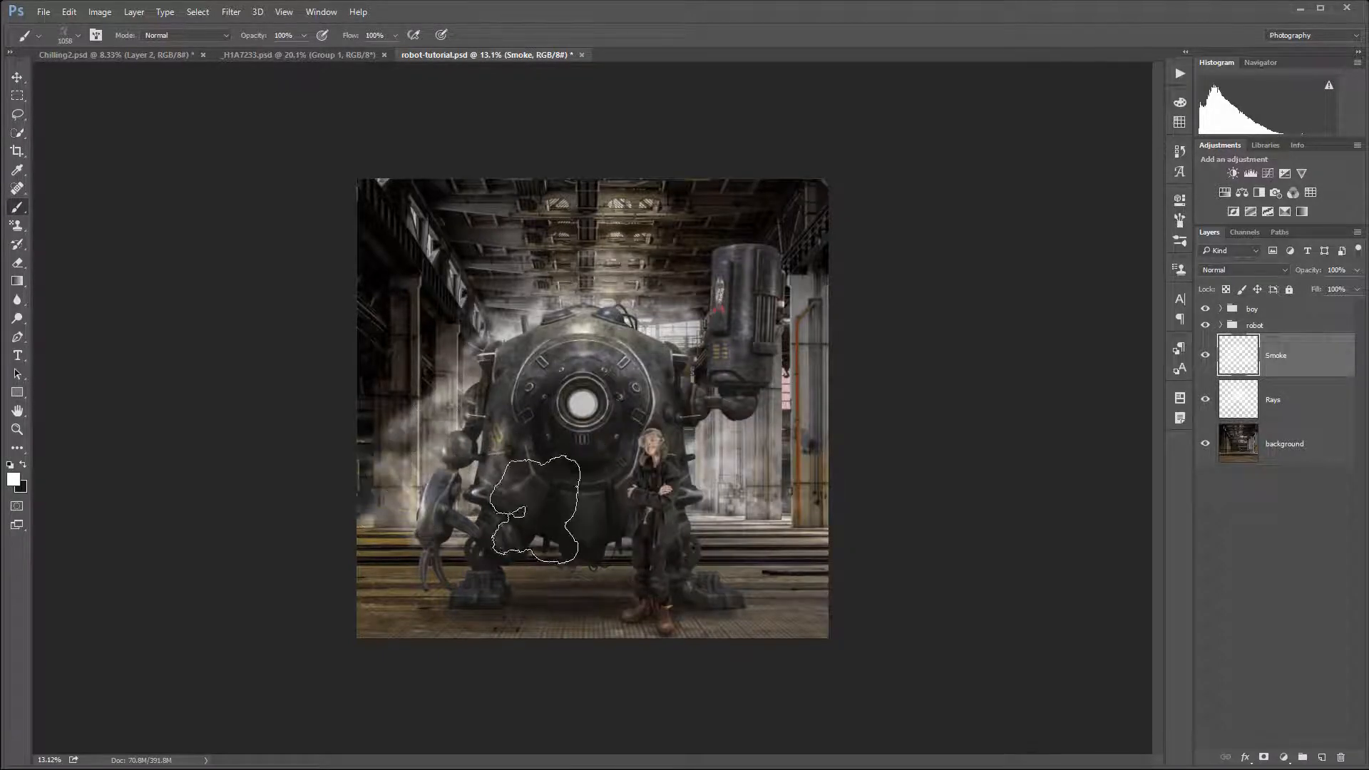
scroll(542, 510, up, 3)
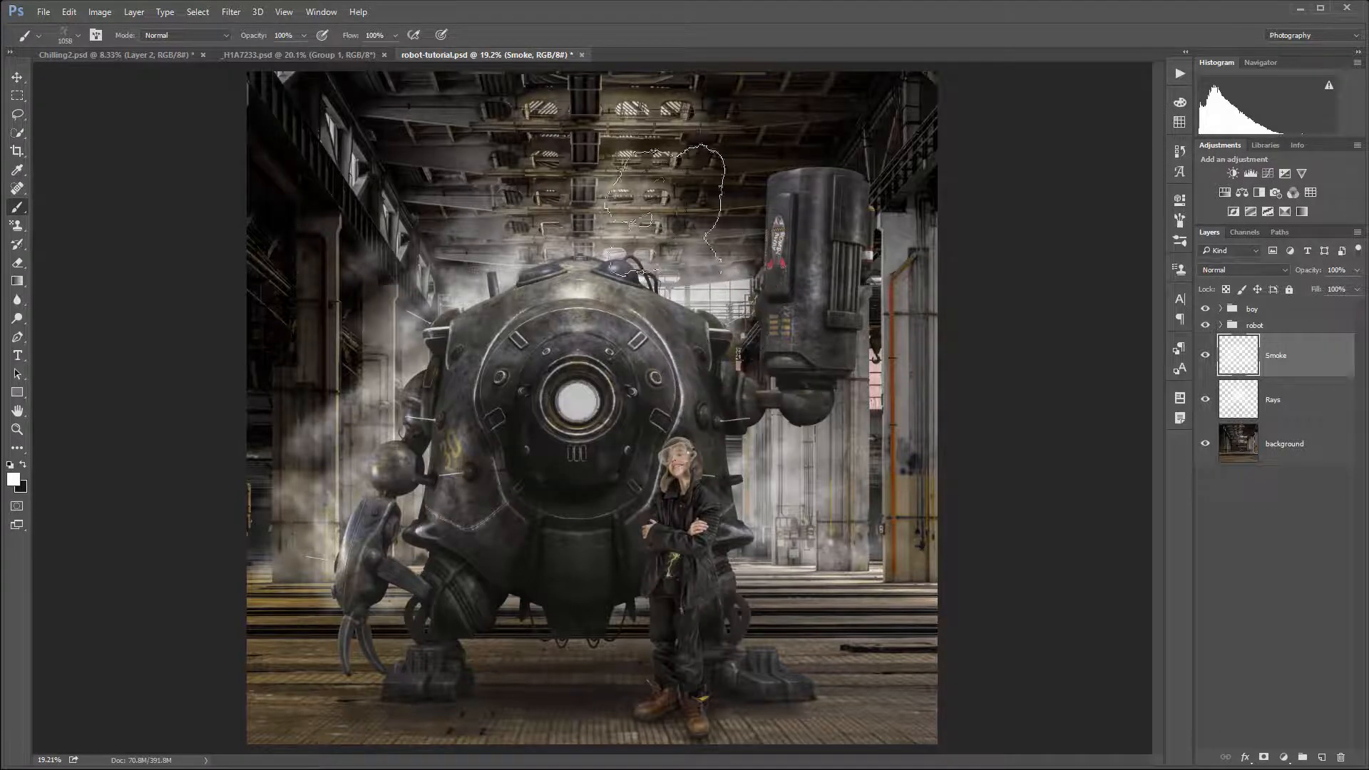
click(620, 207)
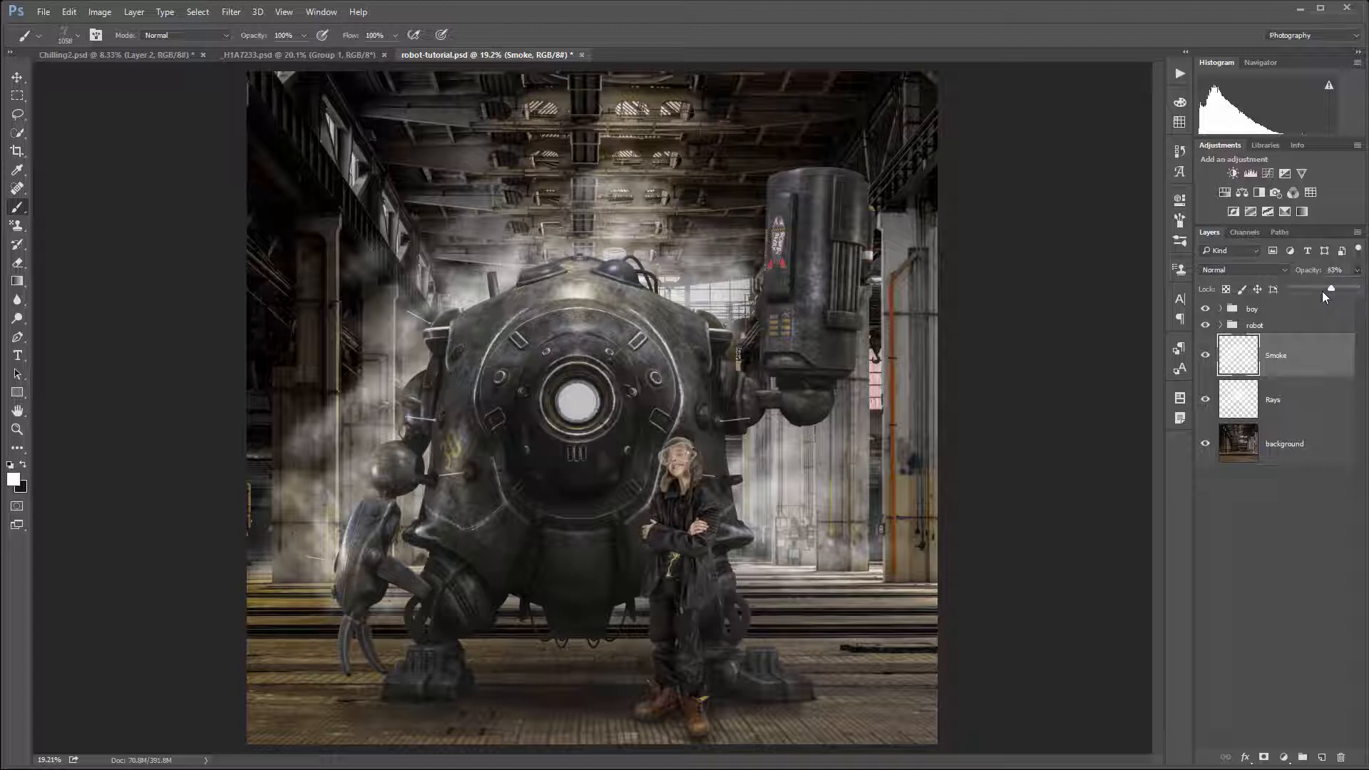
Lower the Smoke layer's opacity to 49% and add a new layer named "s2" above it
drag(1322, 292, 1322, 288)
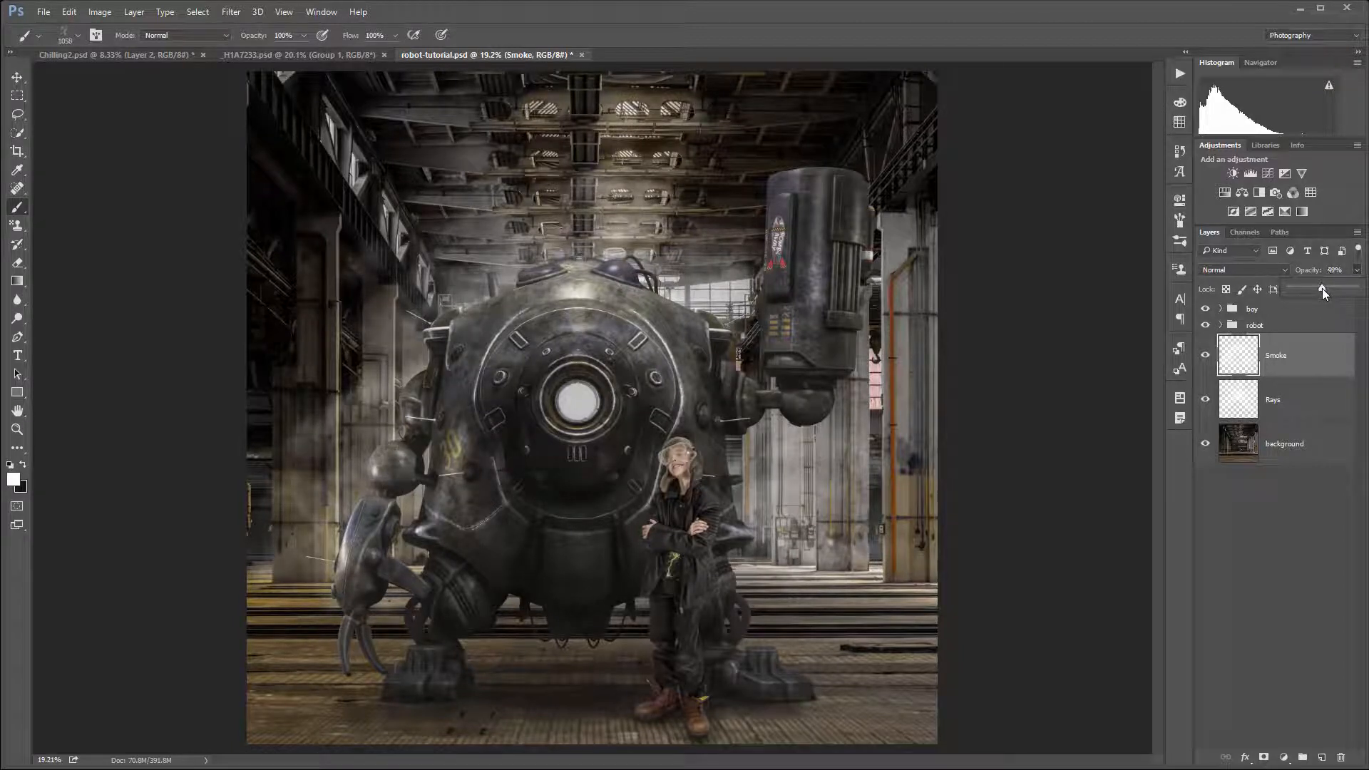
click(1322, 757)
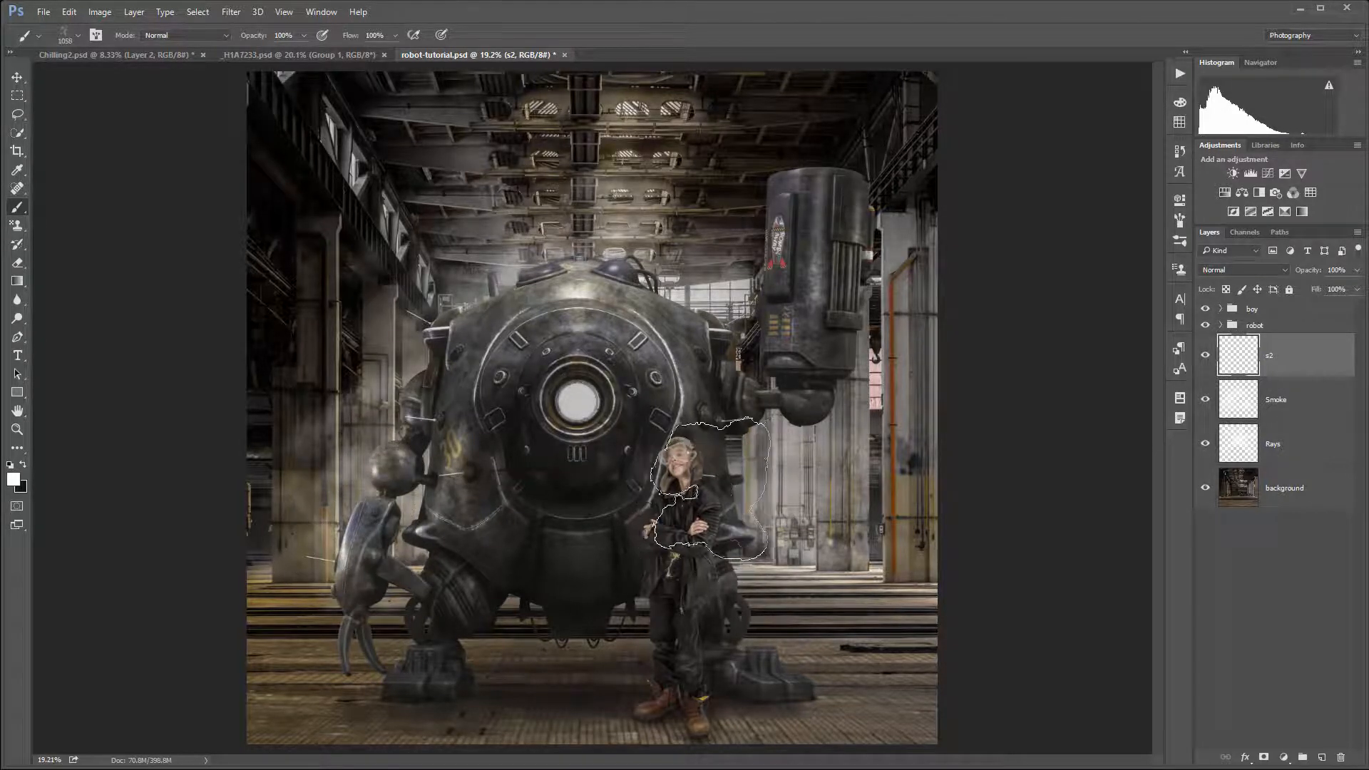
Paint white smoke on the s2 layer behind the robot's gun arm and the boy's side of the robot
click(710, 488)
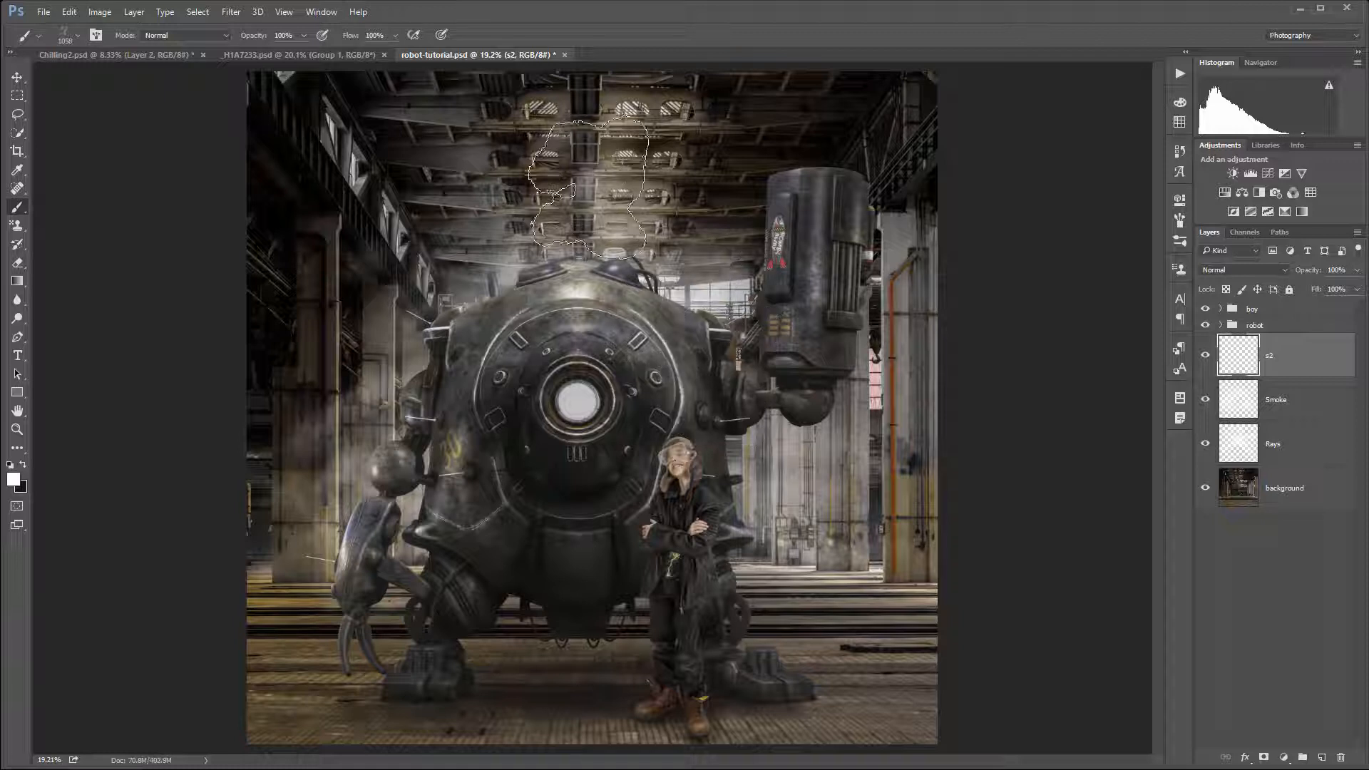
click(780, 542)
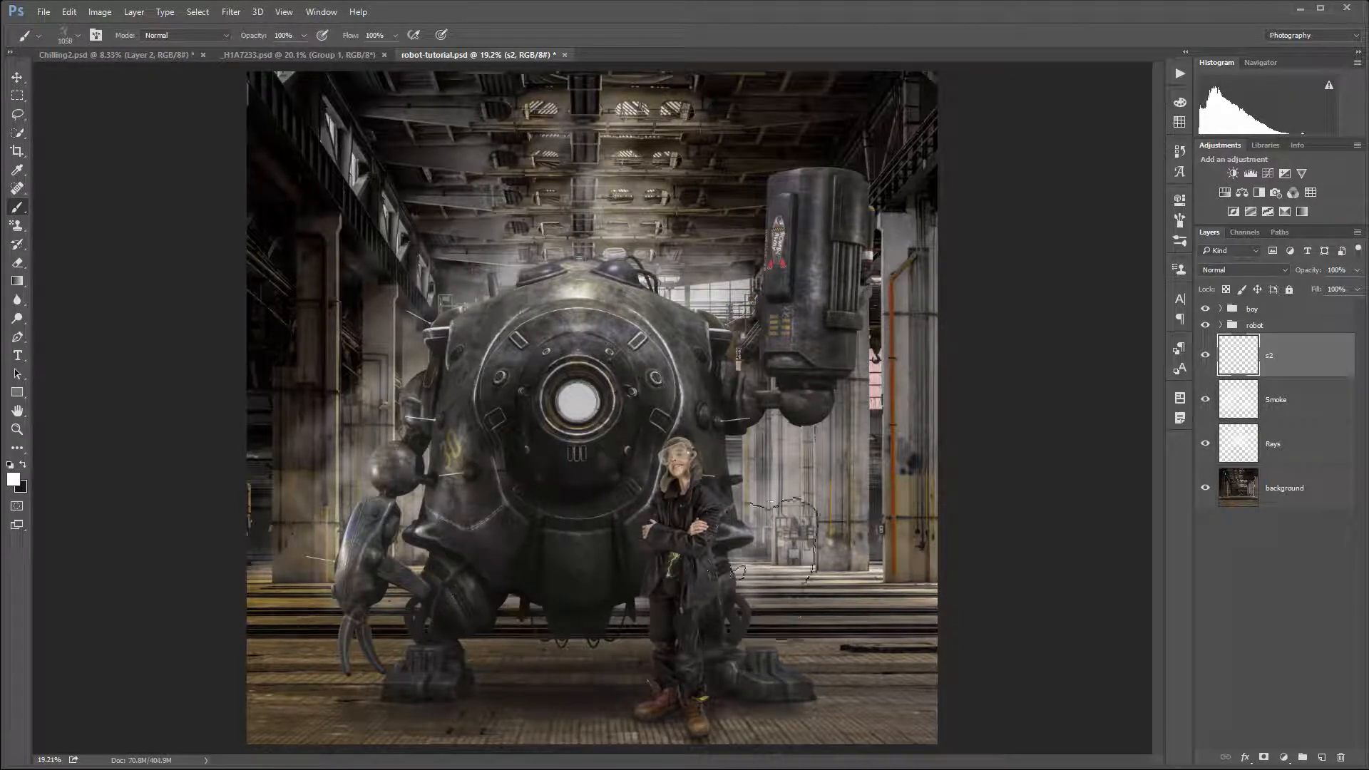
click(847, 311)
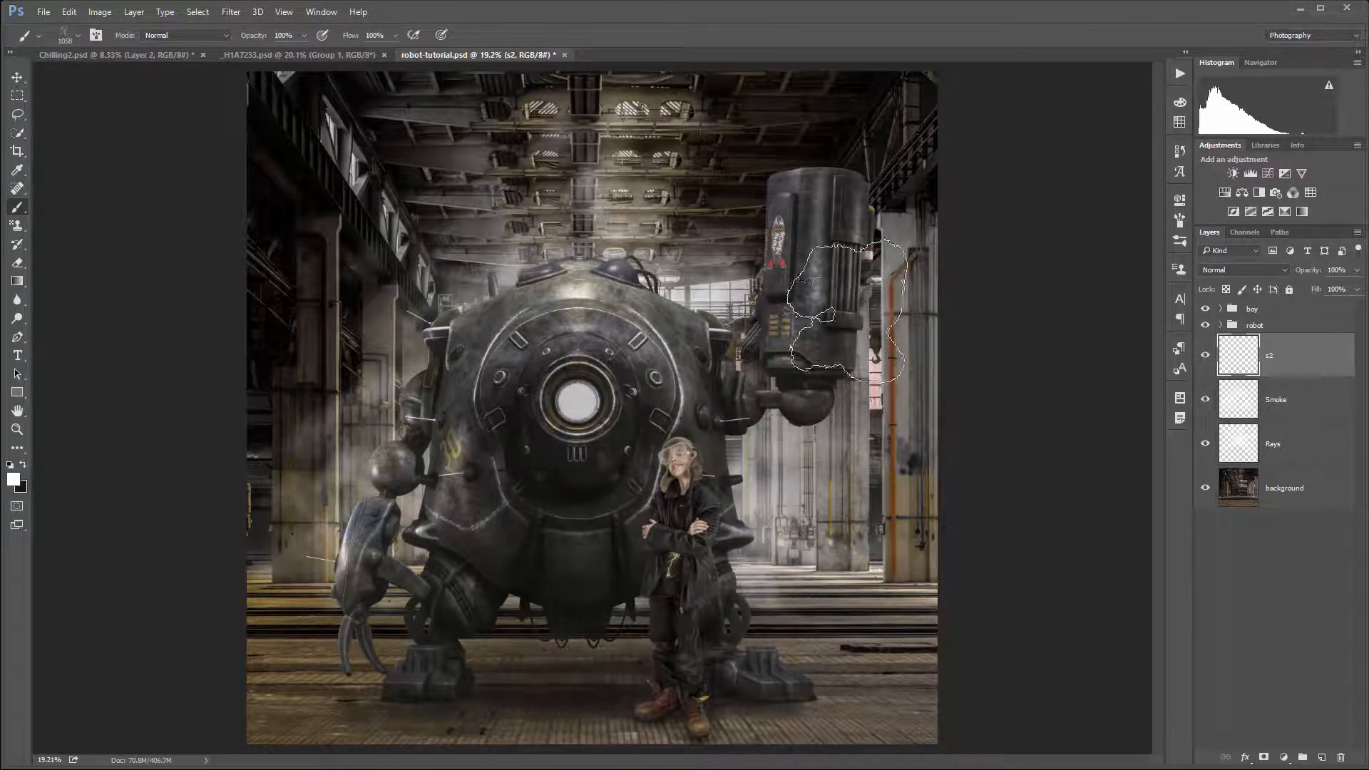
click(847, 311)
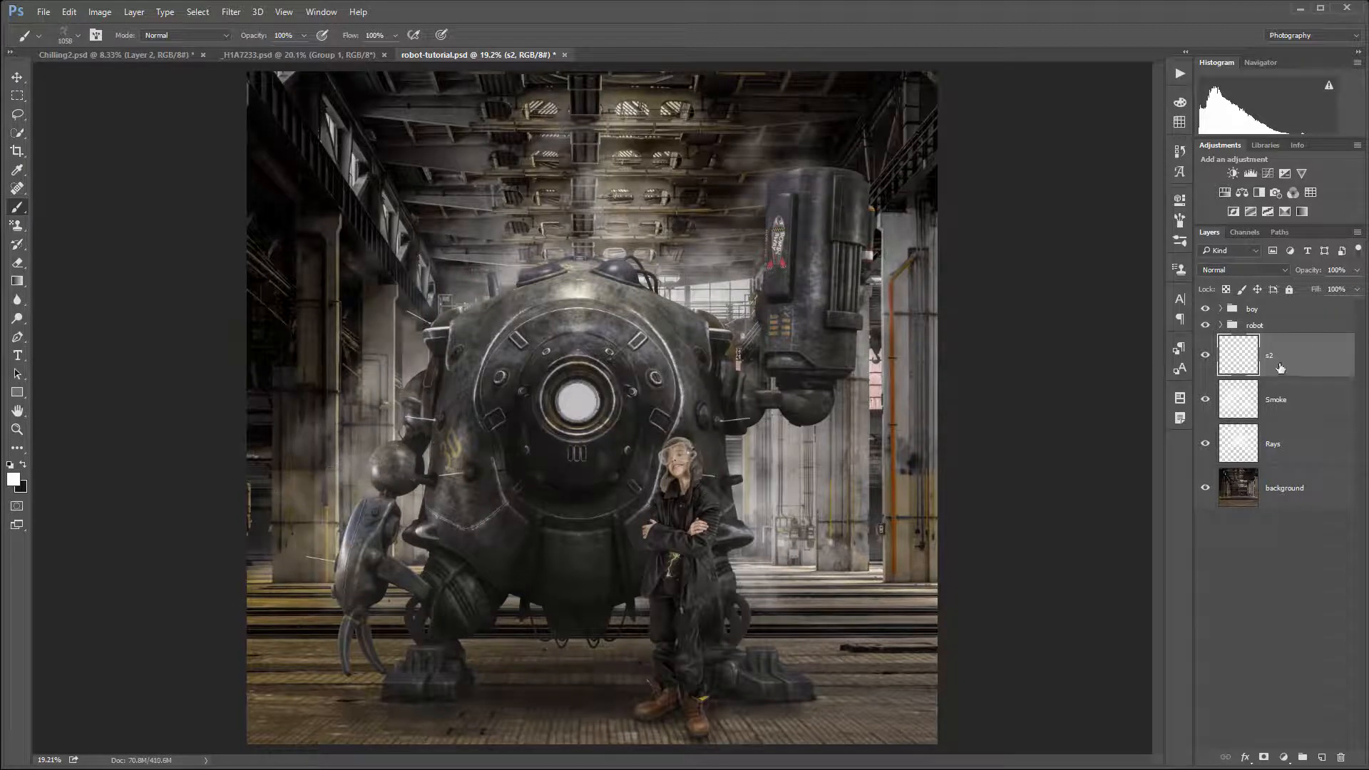
Add a new layer named "smoke" above the robot group and paint smoke over the robot's leg beside the boy
click(1314, 328)
click(1321, 758)
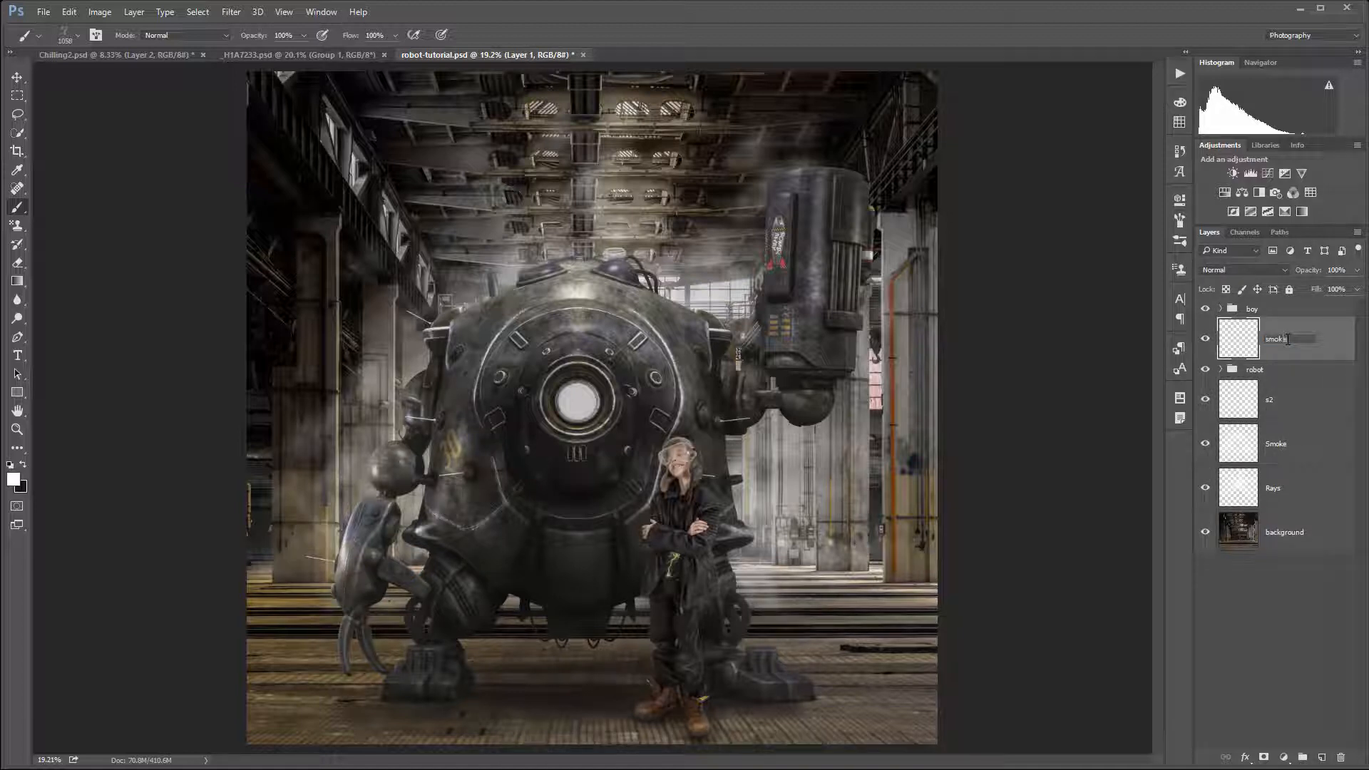
mouse_move(845, 515)
mouse_down()
mouse_move(734, 563)
mouse_move(702, 602)
mouse_up()
mouse_move(832, 599)
mouse_down()
mouse_move(666, 615)
mouse_move(681, 528)
mouse_move(795, 642)
mouse_up()
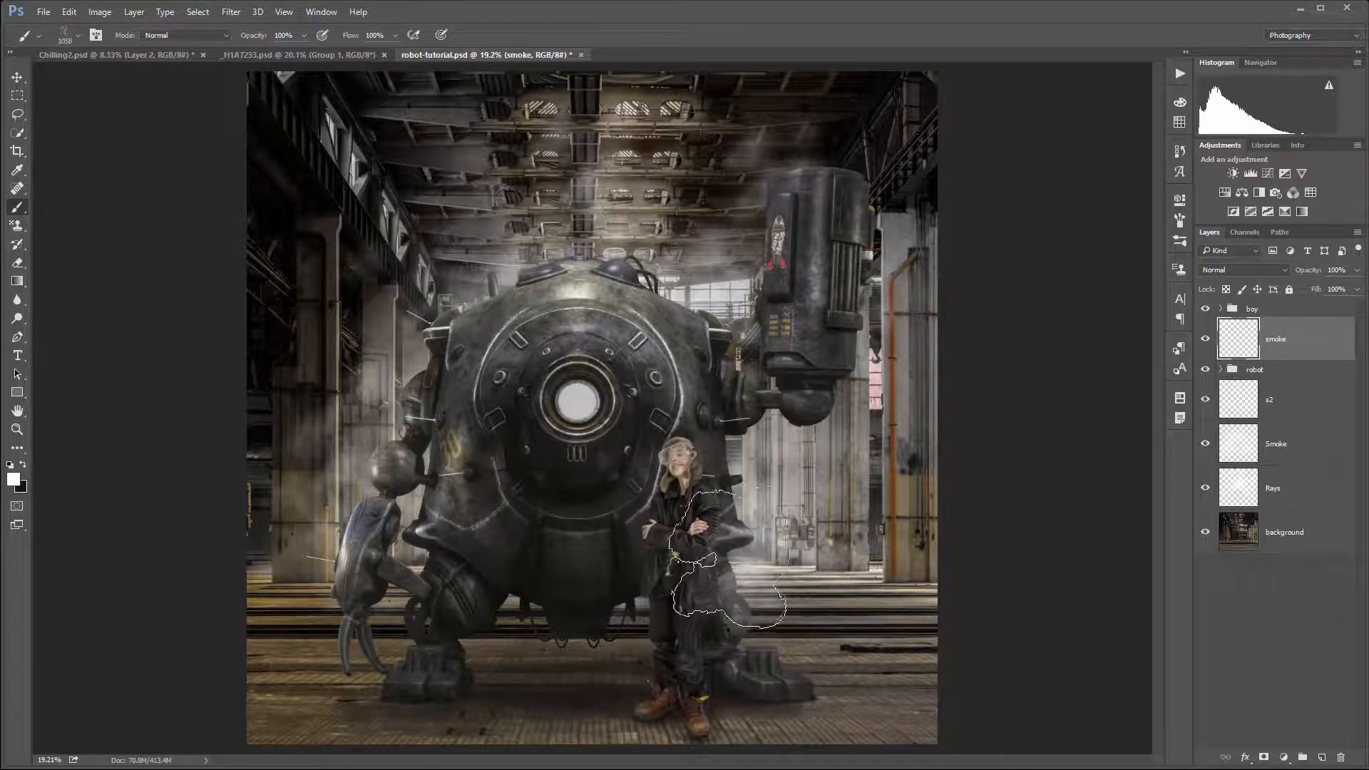
Switch to the 1782 px smoke brush preset and paint smoke over the robot's legs and feet
right_click(730, 556)
click(754, 630)
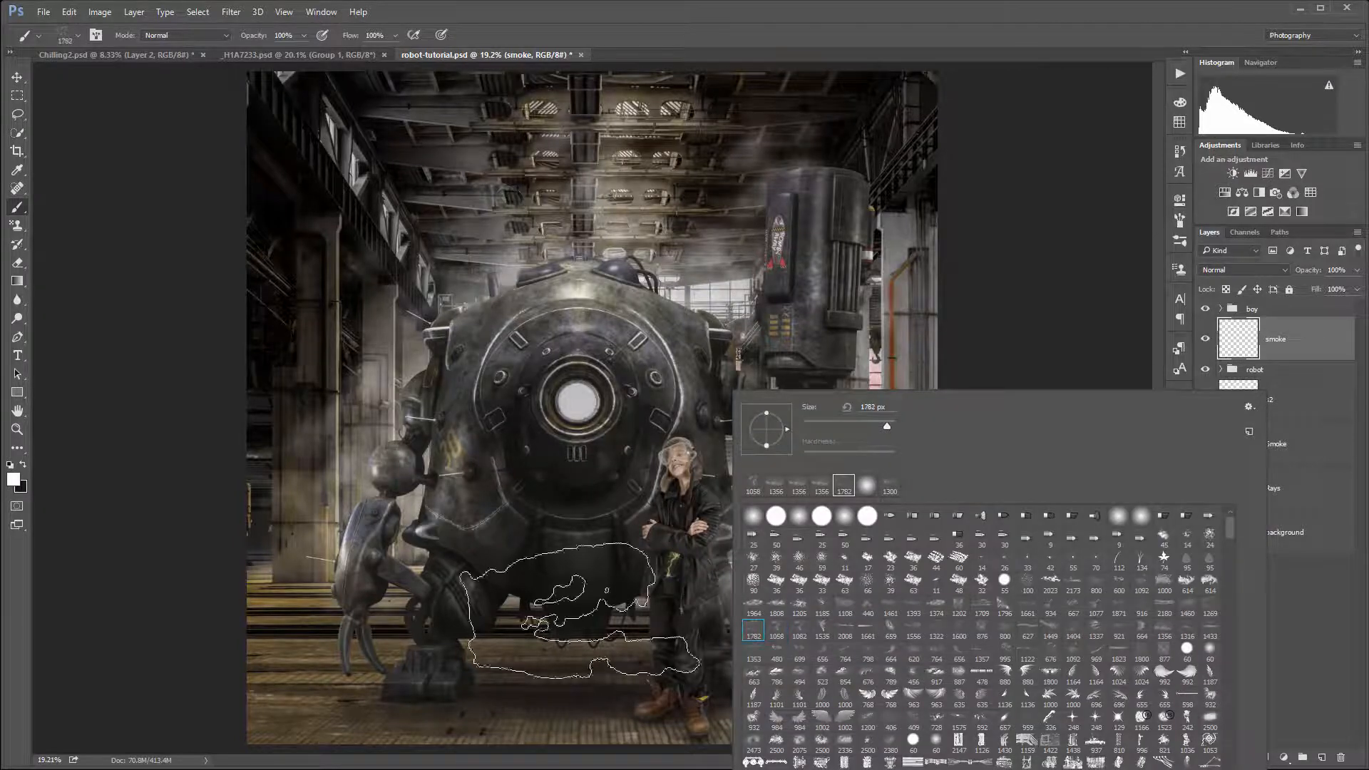
click(485, 613)
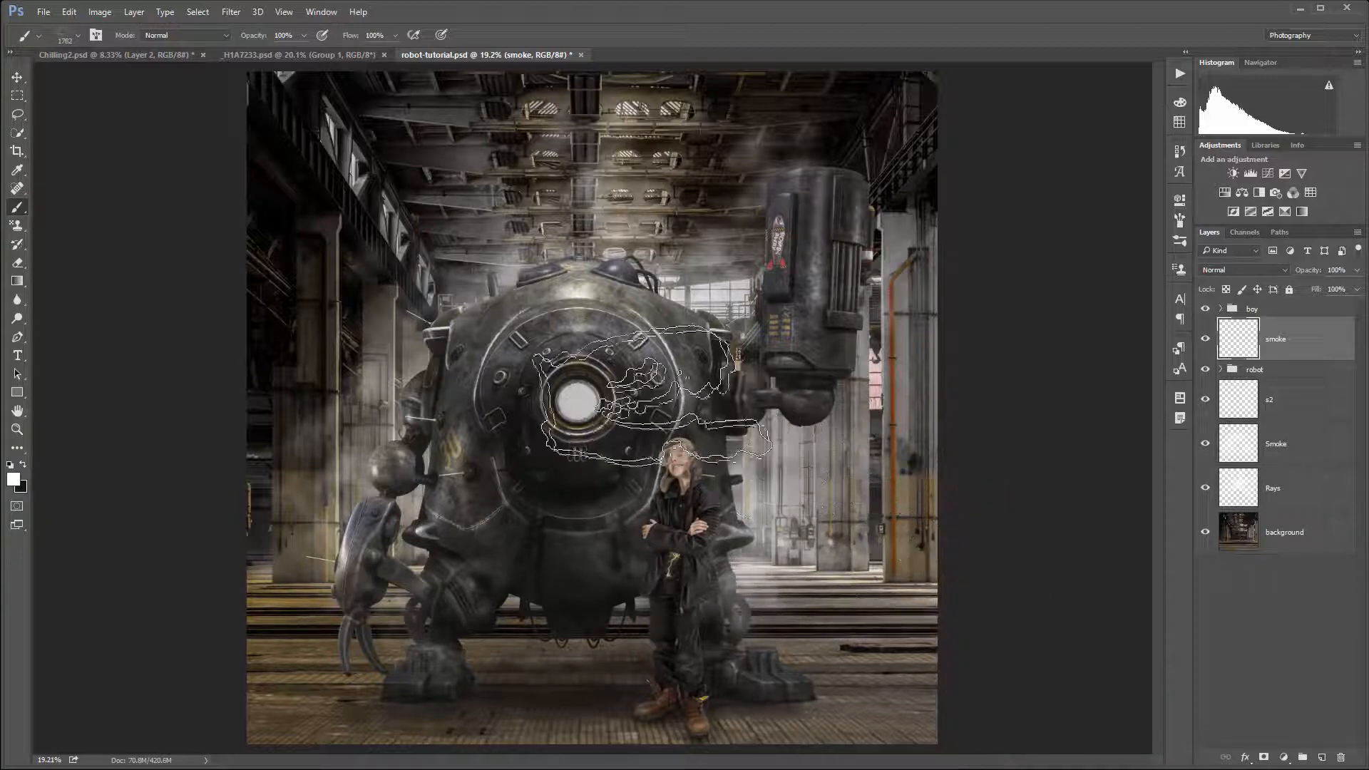
Choose the 1356 px smoke brush preset, enlarge it to 3200 px, and paint smoke across the robot's lower body and the tracks behind the boy
right_click(656, 395)
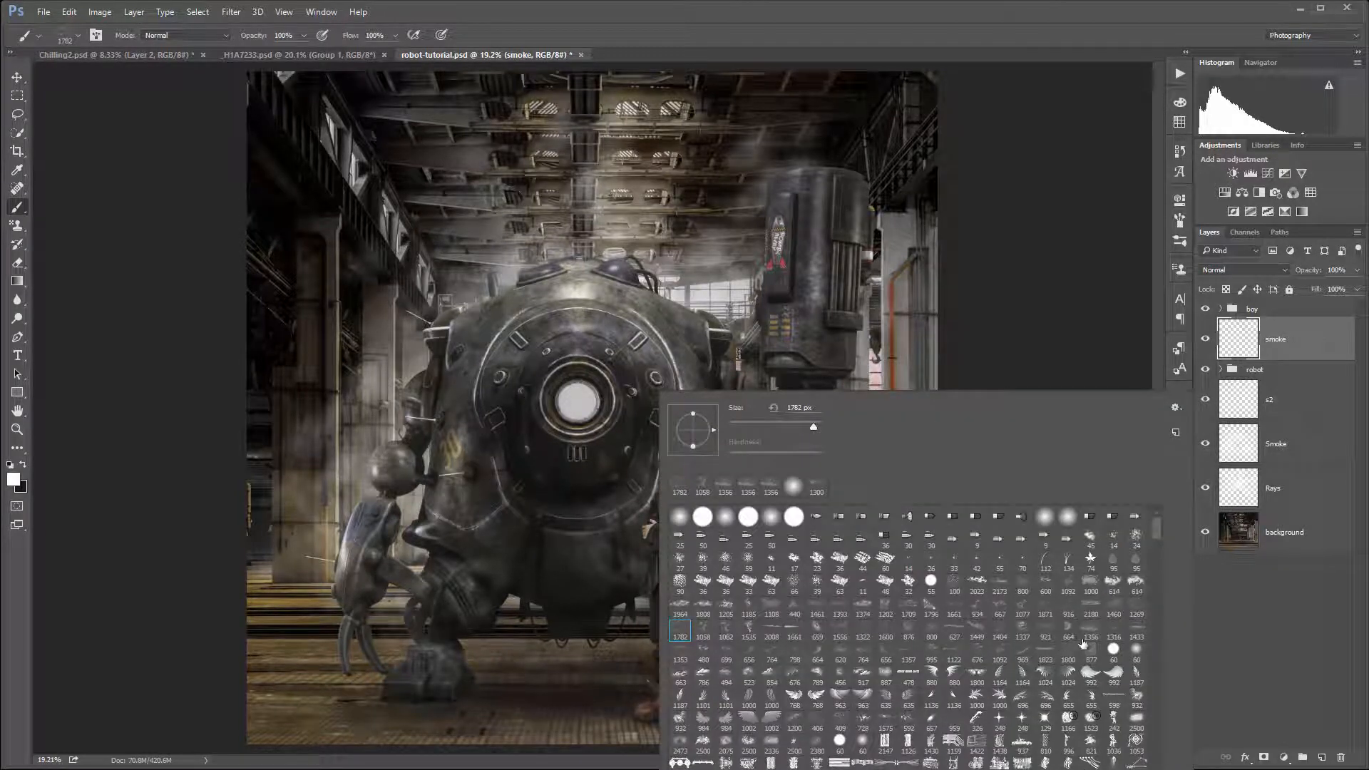
click(504, 618)
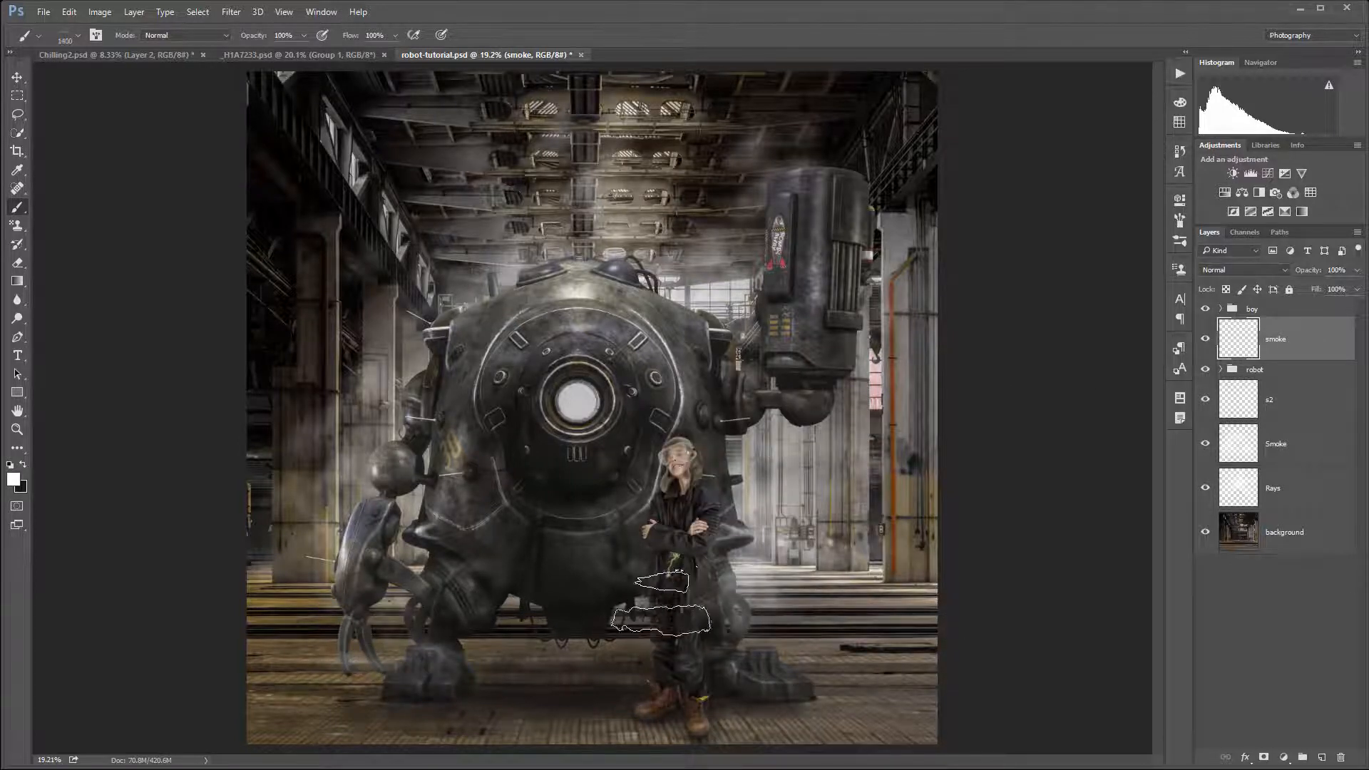
key(bracketright)
key(bracketright)
key(bracketright)
key(bracketright)
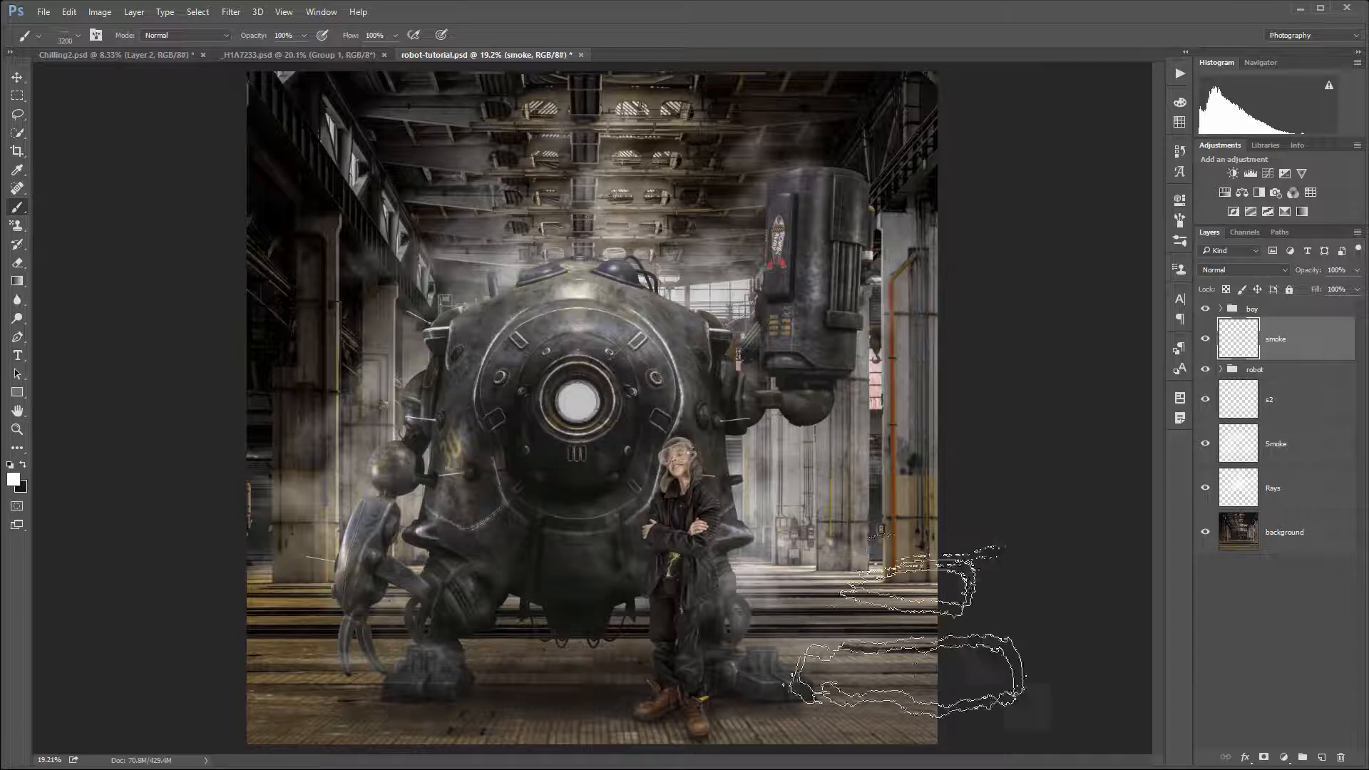
mouse_move(926, 620)
mouse_down()
mouse_move(672, 611)
mouse_move(657, 566)
mouse_up()
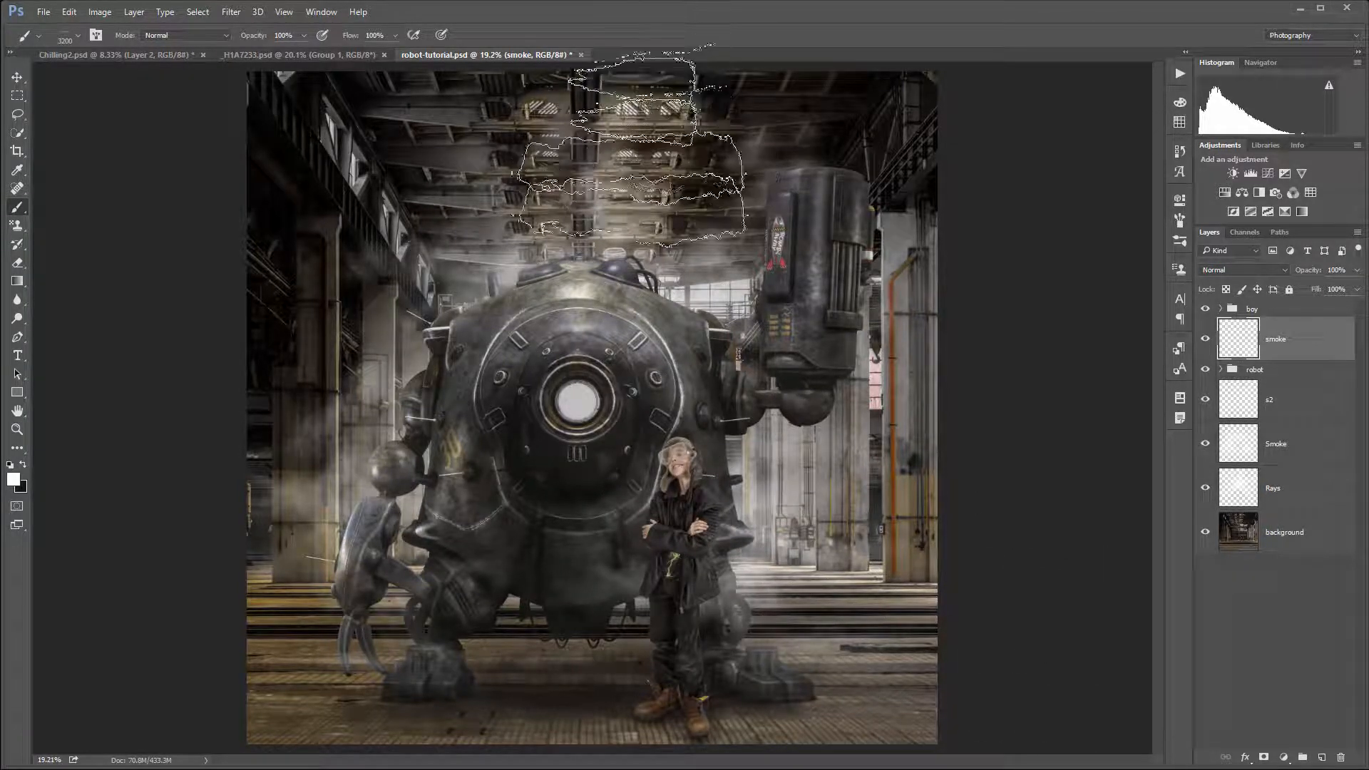
click(731, 588)
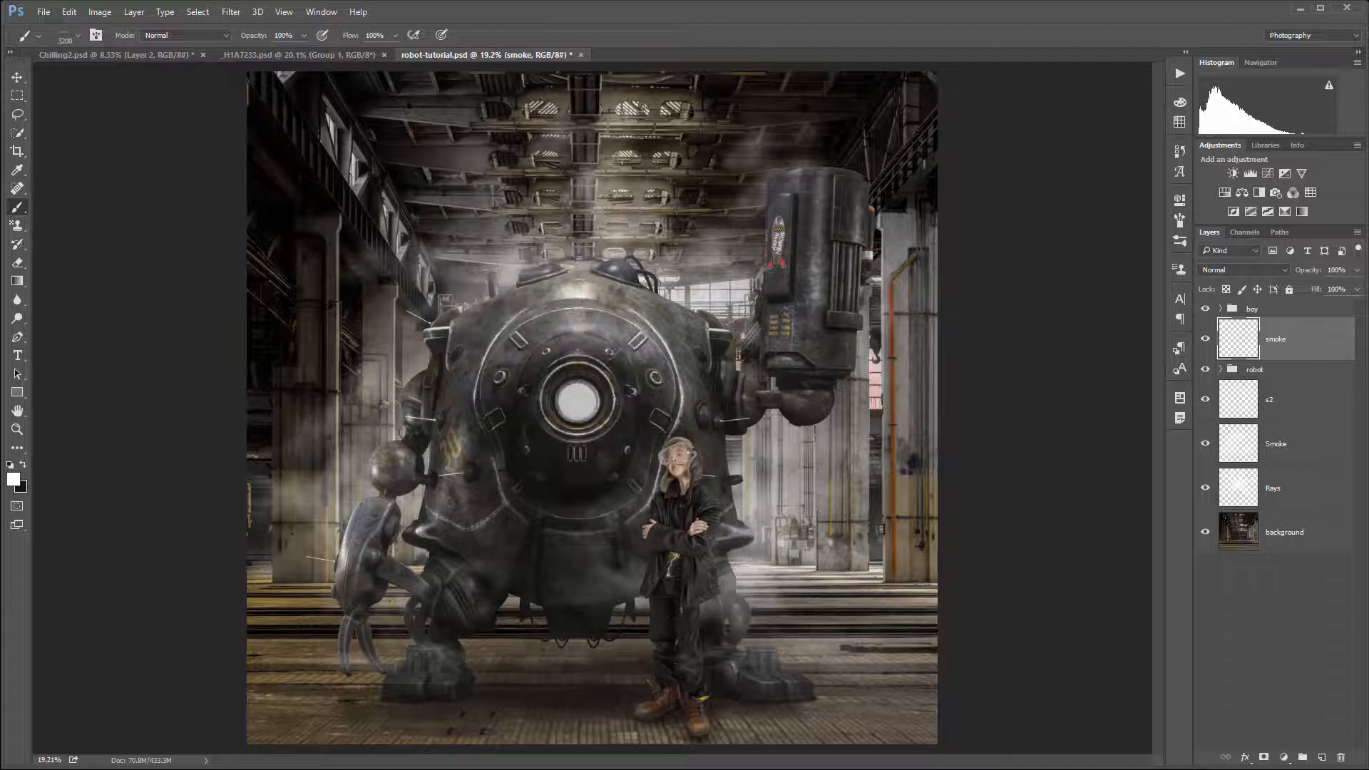
Add a new layer named "smoke" above the boy group
click(1294, 310)
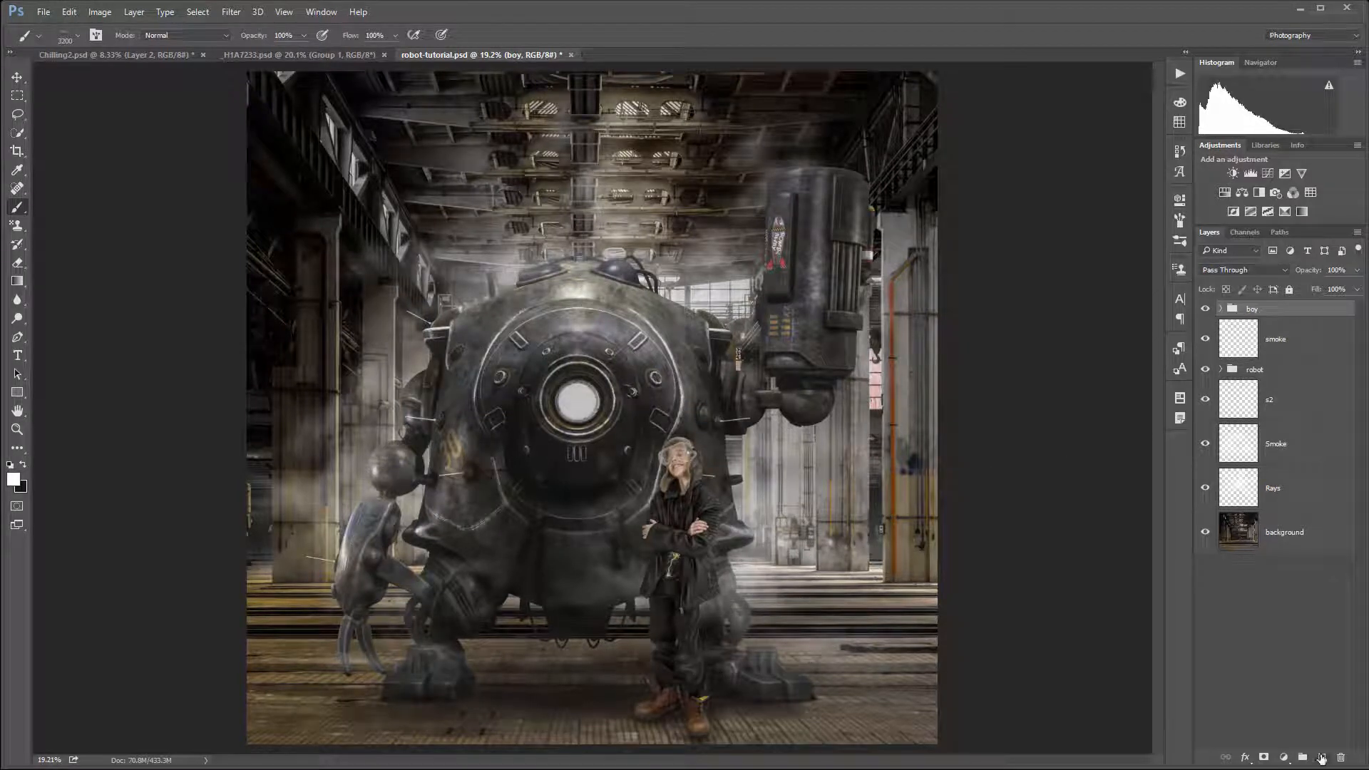
click(1321, 757)
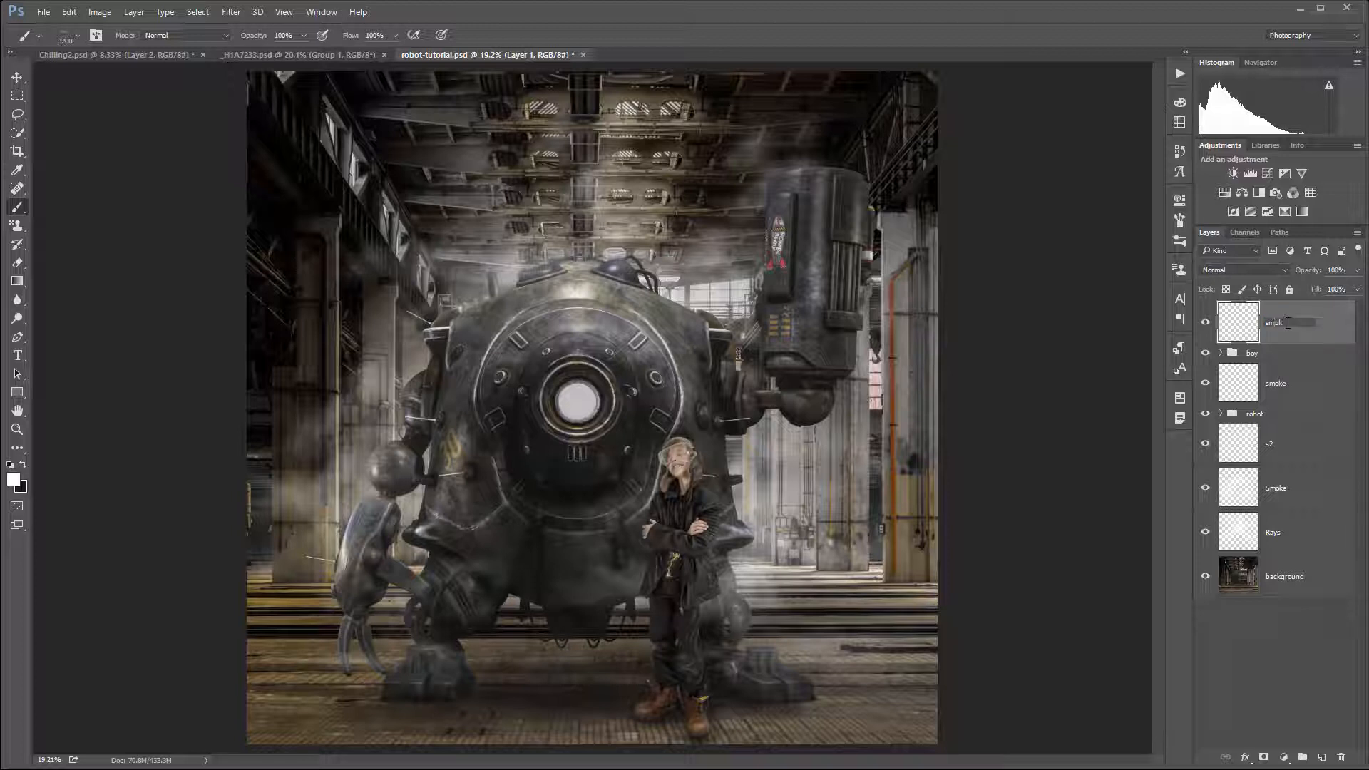
key(Return)
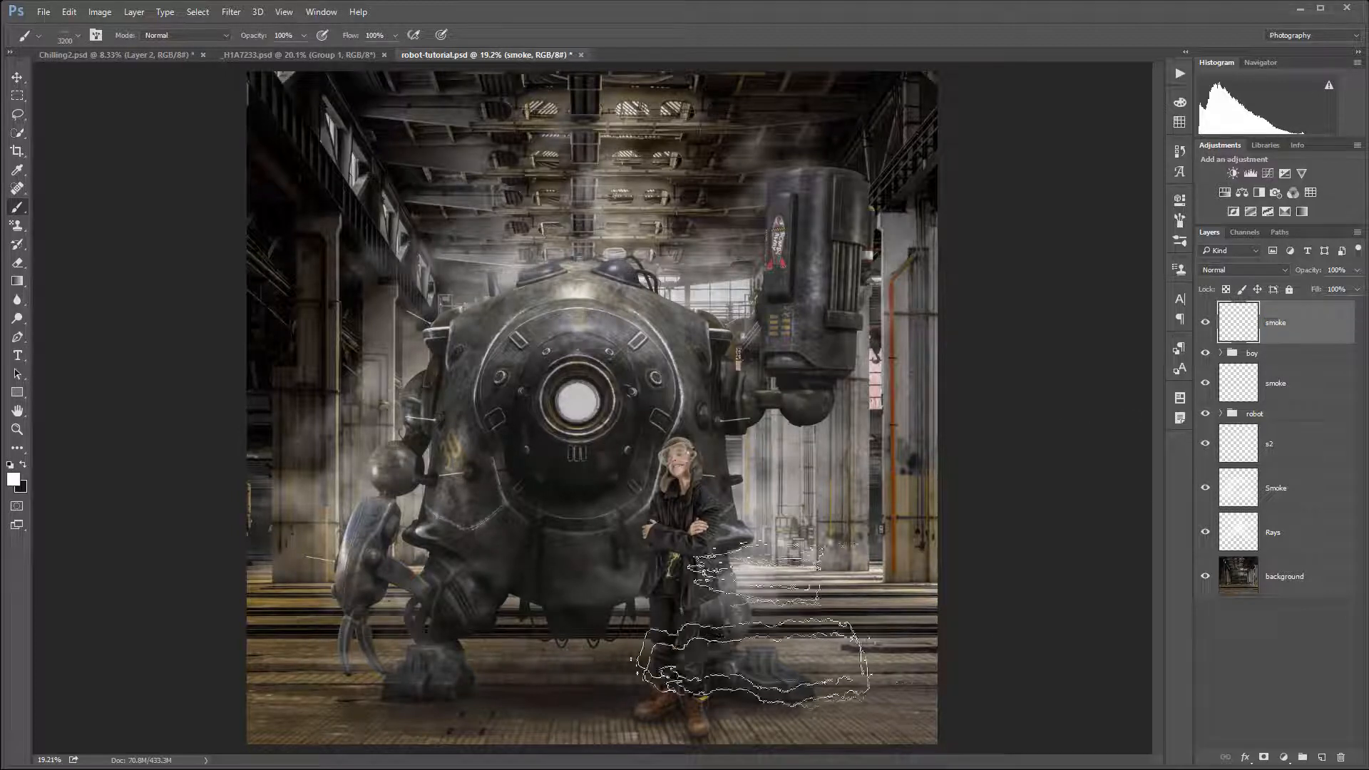
Reduce the smoke brush to 2400 px and paint smoke over the boy's lower legs
key(bracketleft)
key(bracketleft)
key(bracketleft)
key(bracketleft)
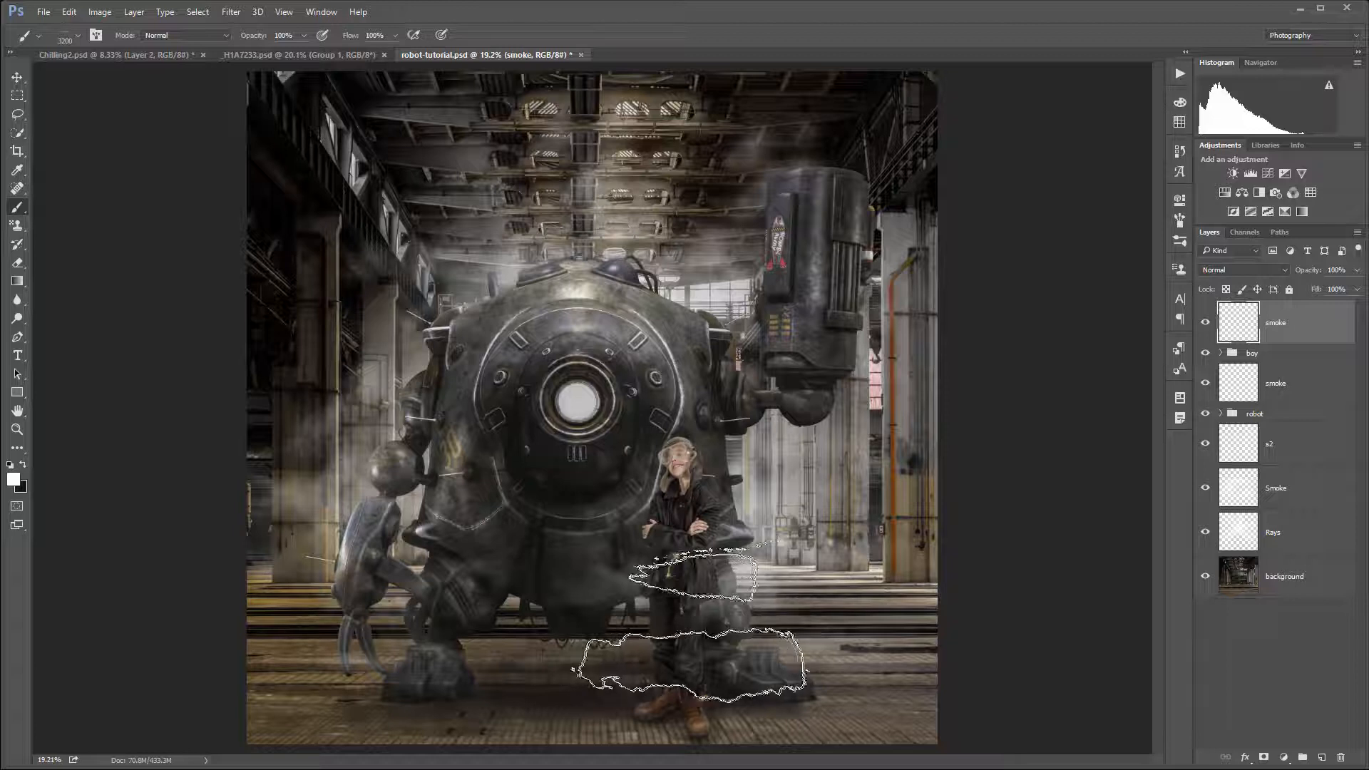
click(681, 645)
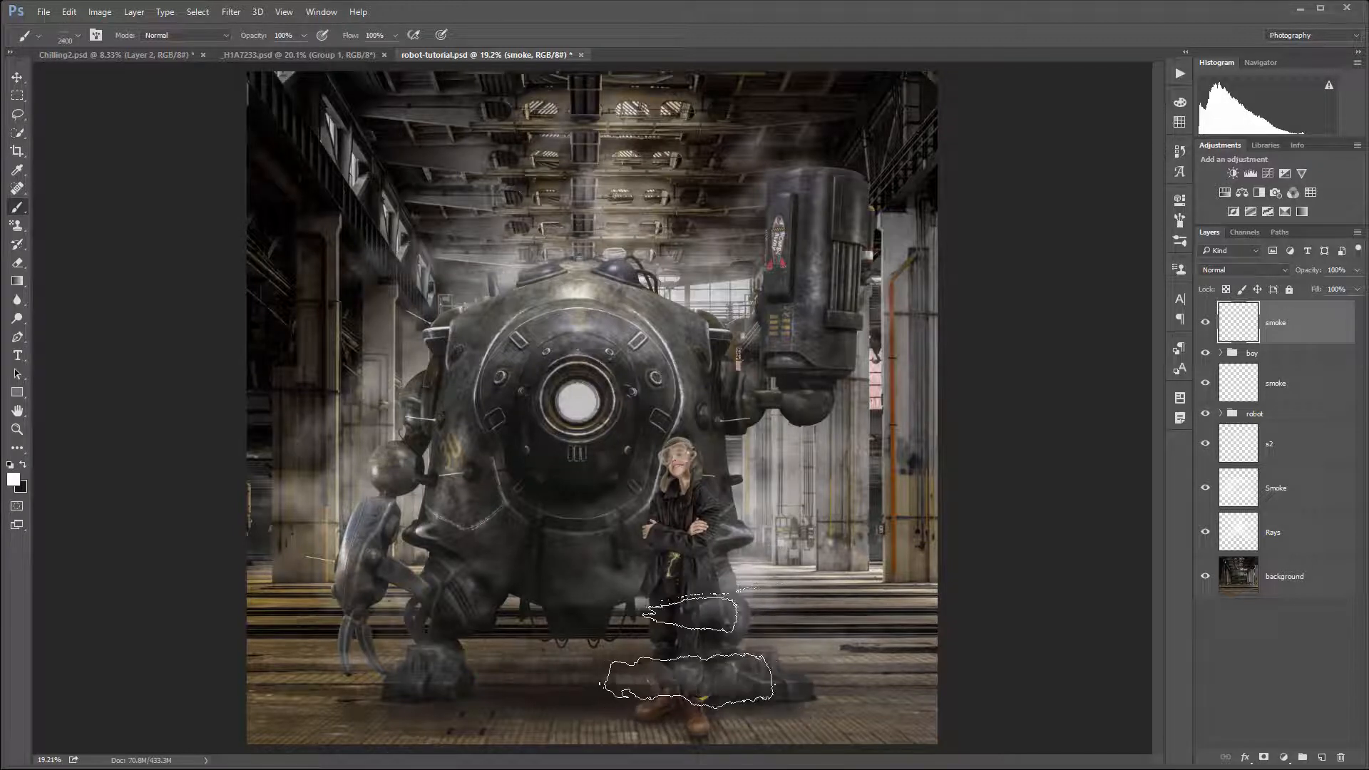
key(bracketleft)
key(bracketleft)
key(bracketleft)
key(bracketleft)
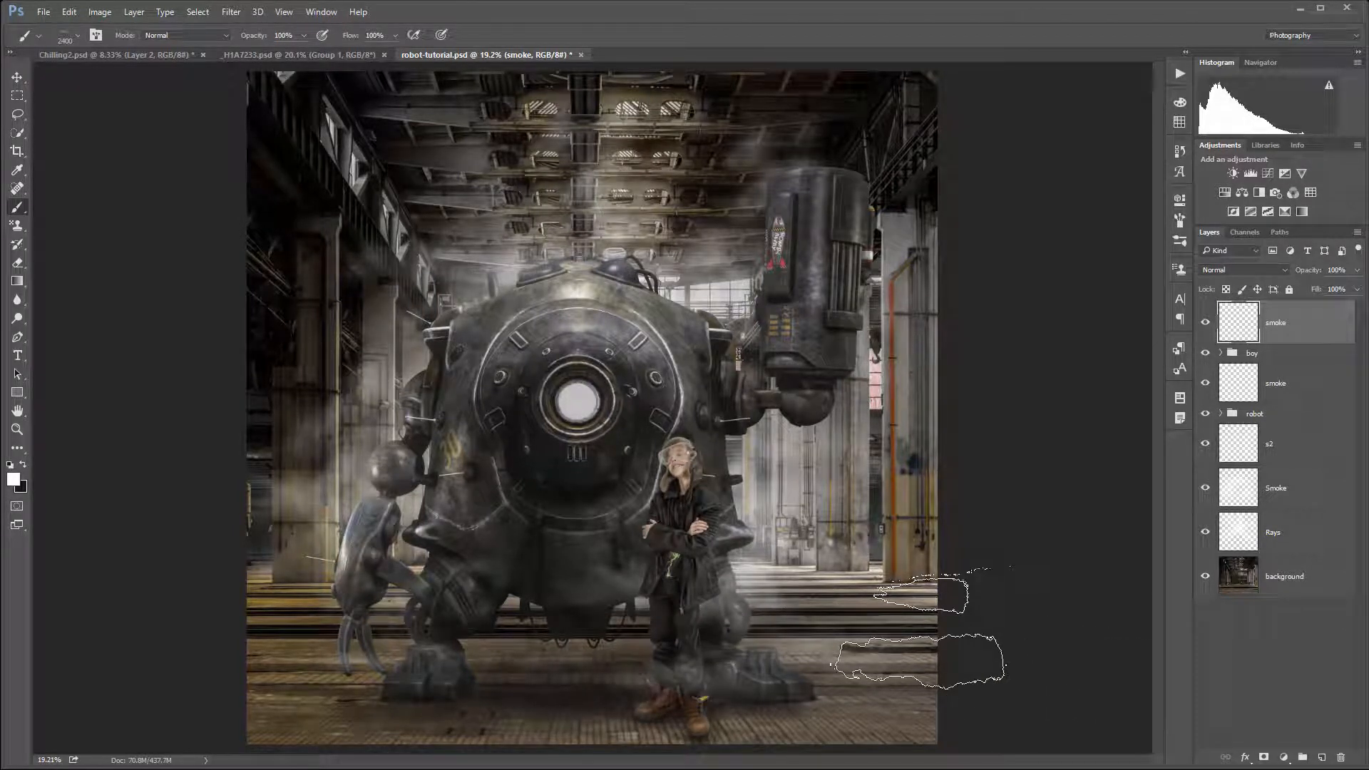
Switch to the 1782 px smoke brush preset, try a smoke stroke around the boy's legs, and undo it
right_click(674, 515)
click(697, 628)
key(Return)
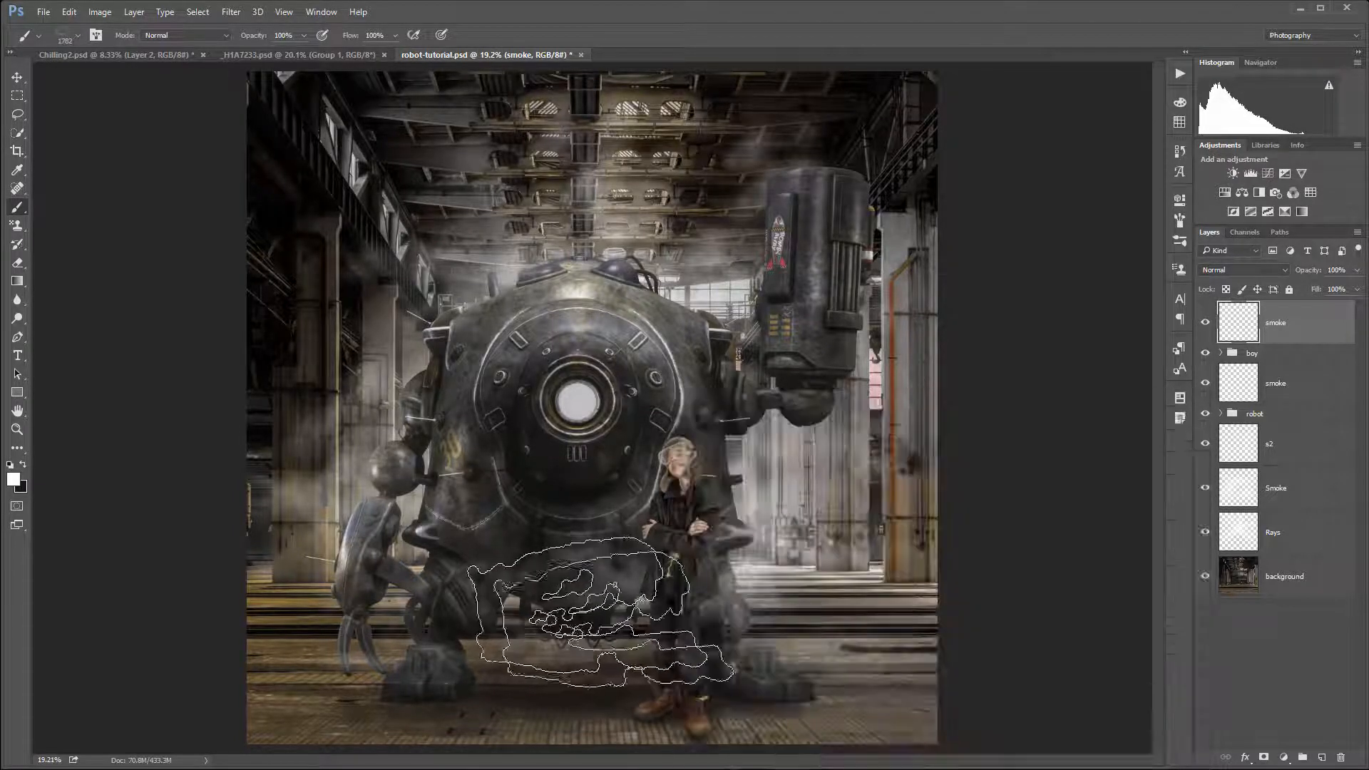
key(ctrl+z)
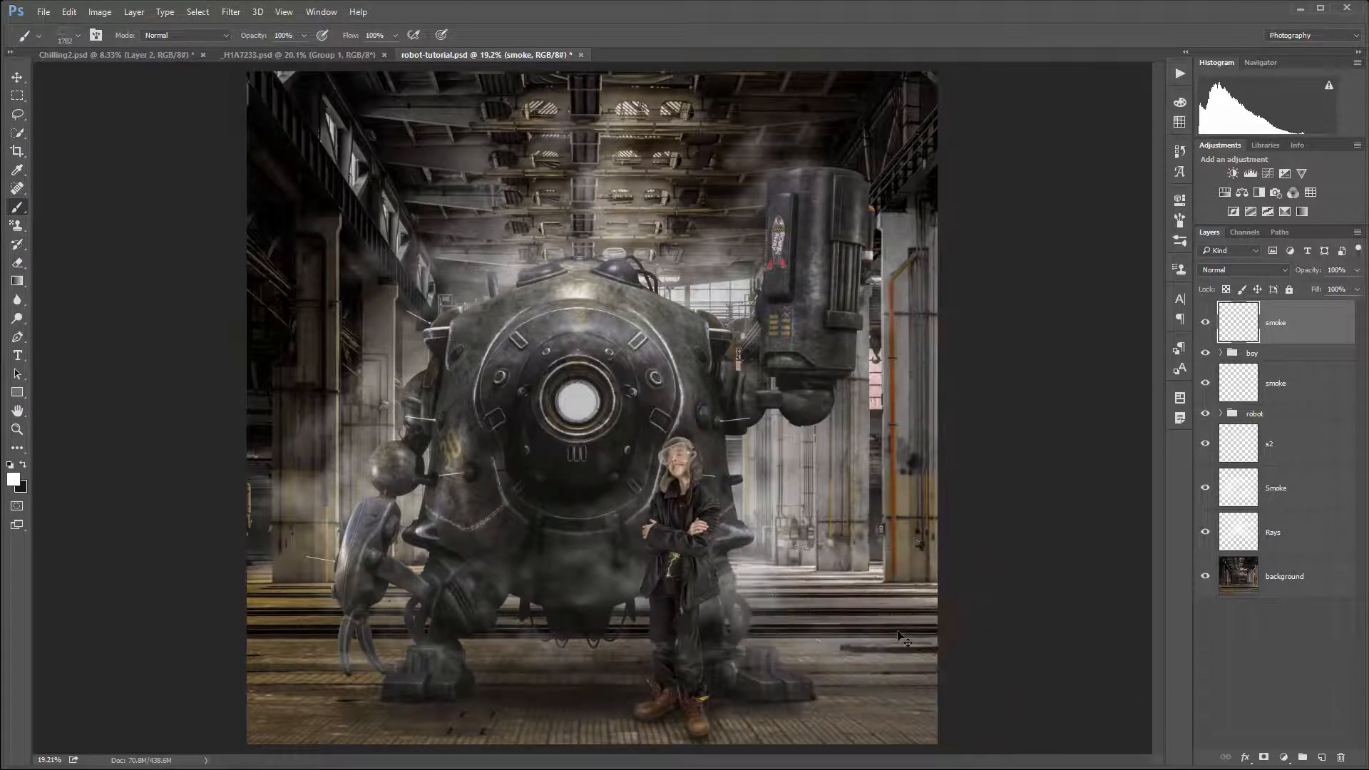
Reduce the smoke brush to 1200 px and paint smoke in front of the boy
key(bracketleft)
key(bracketleft)
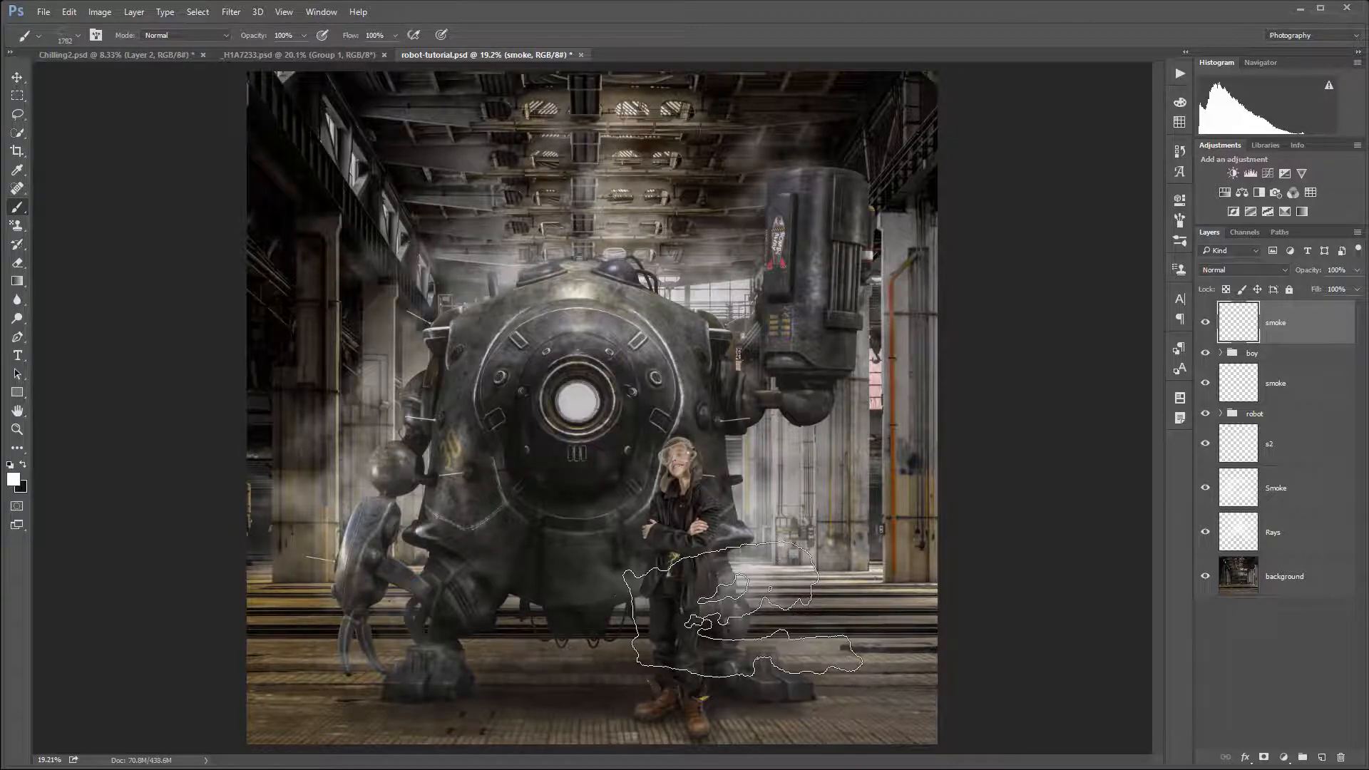
key(bracketleft)
key(bracketleft)
key(bracketleft)
key(bracketleft)
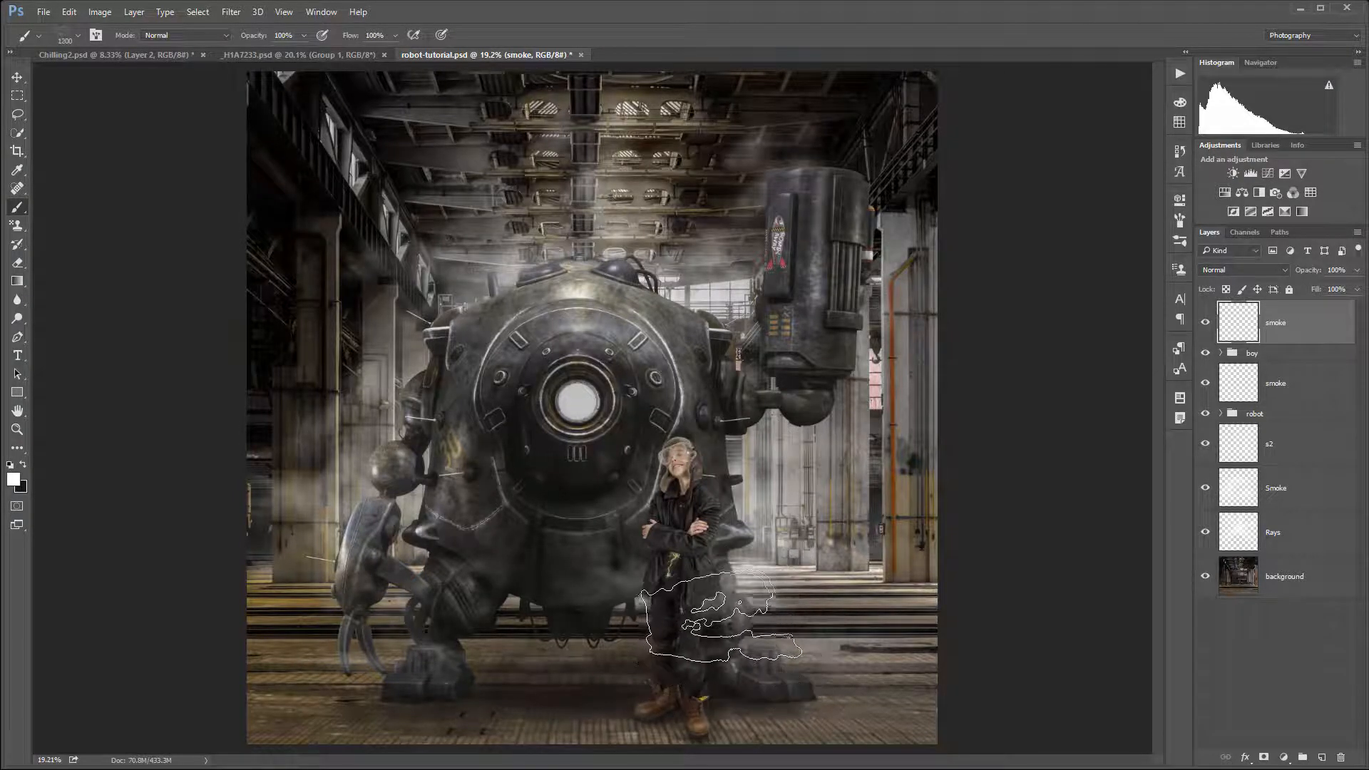
mouse_move(757, 605)
mouse_down()
mouse_move(998, 659)
mouse_move(948, 563)
mouse_move(730, 422)
mouse_move(886, 617)
mouse_move(729, 485)
mouse_move(687, 486)
mouse_up()
Choose the 1871 px smoke brush preset and reduce it to 500 px for finer smoke around the boy's upper body
scroll(677, 474, up, 4)
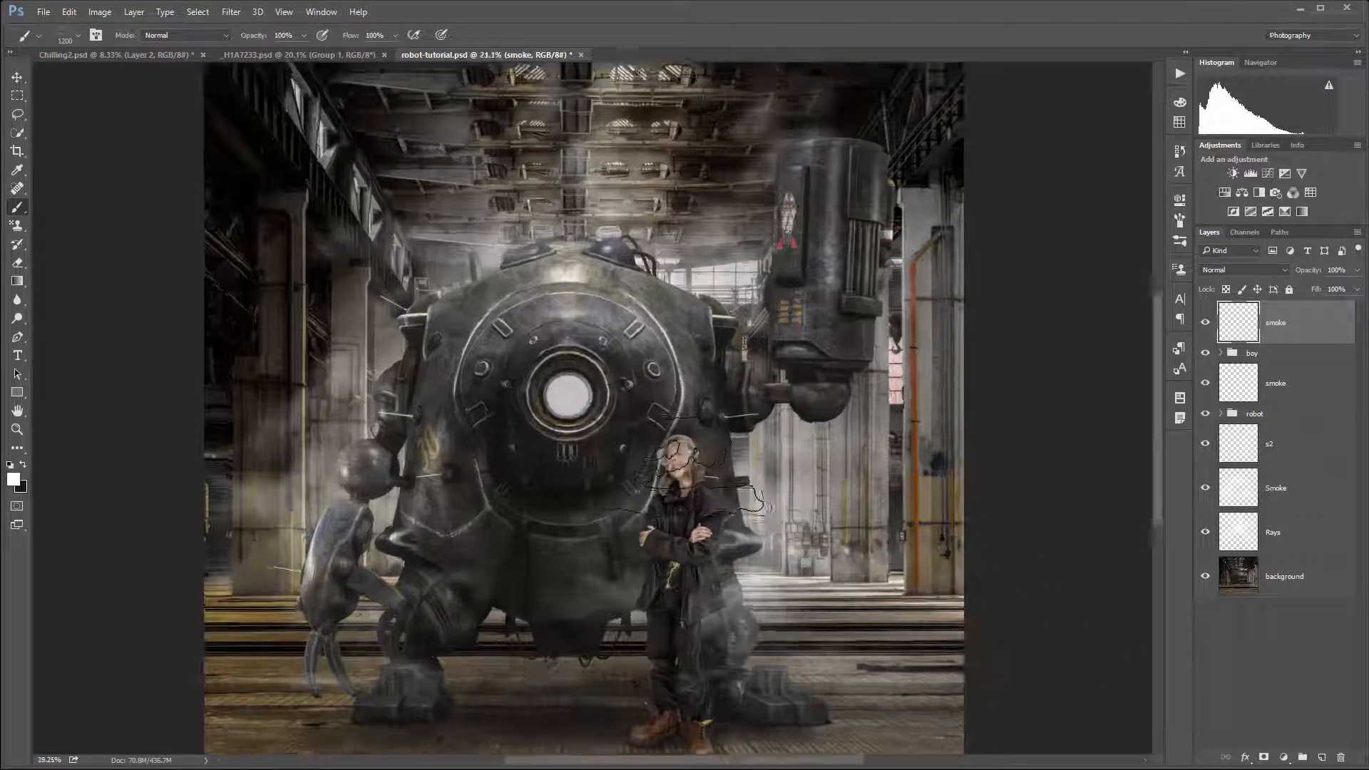
right_click(675, 469)
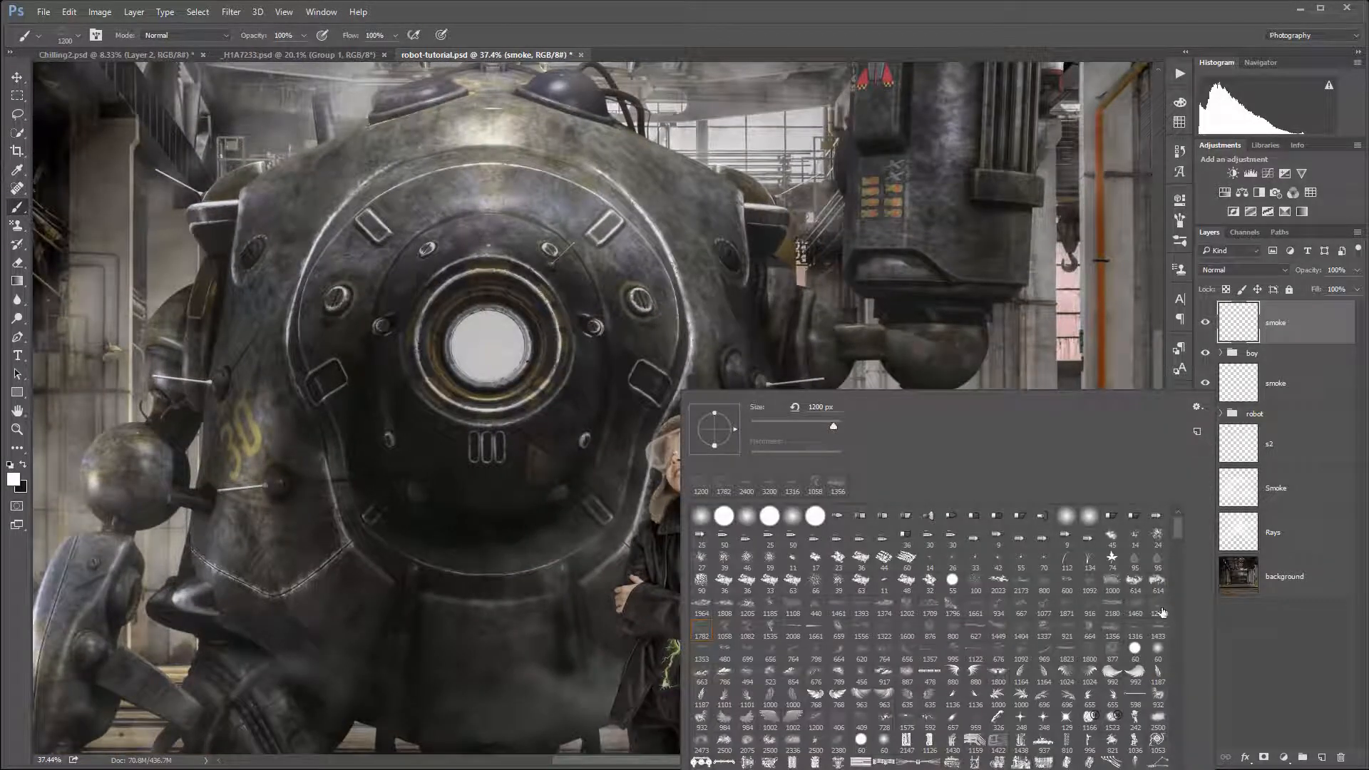
click(1069, 606)
key(Return)
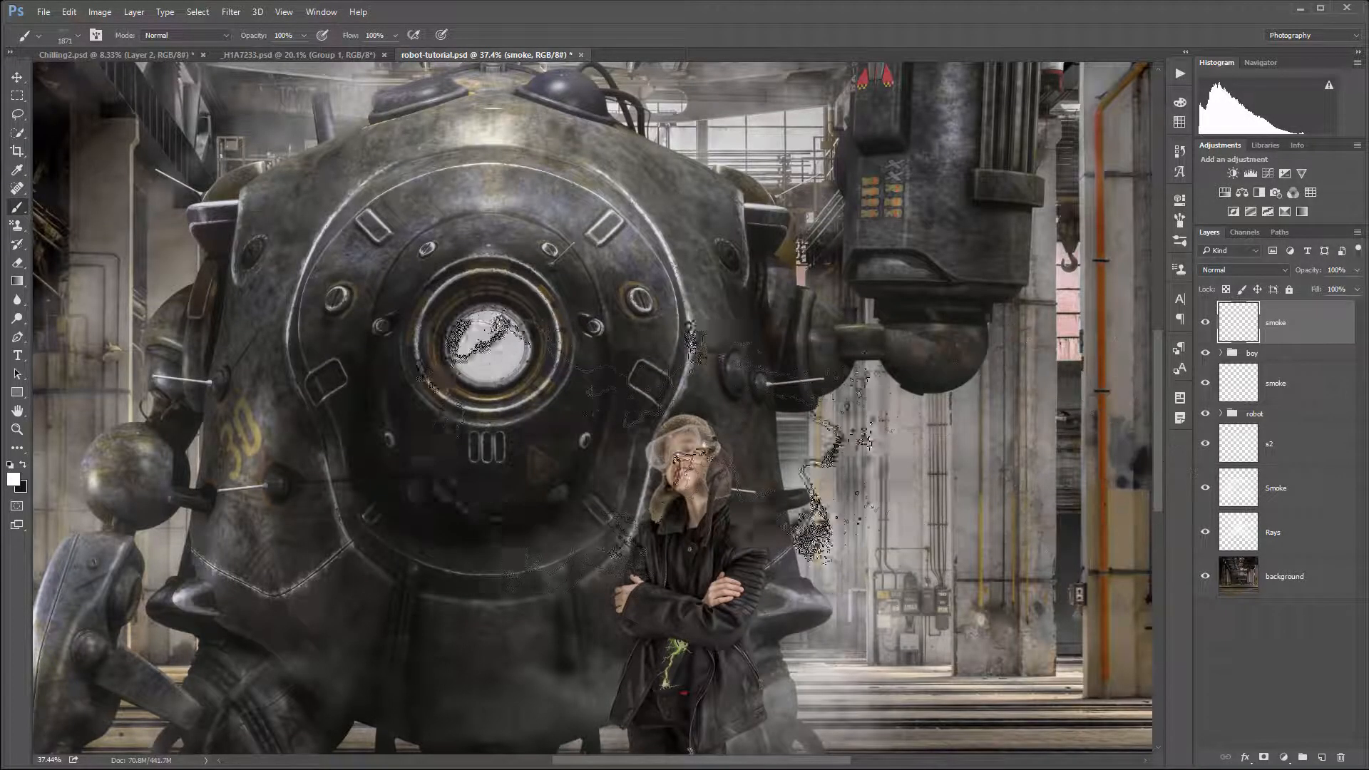
key(bracketleft)
key(bracketleft)
key(bracketleft)
key(bracketleft)
key(bracketleft)
key(bracketleft)
key(bracketleft)
key(bracketleft)
key(bracketleft)
key(bracketleft)
key(bracketleft)
key(bracketleft)
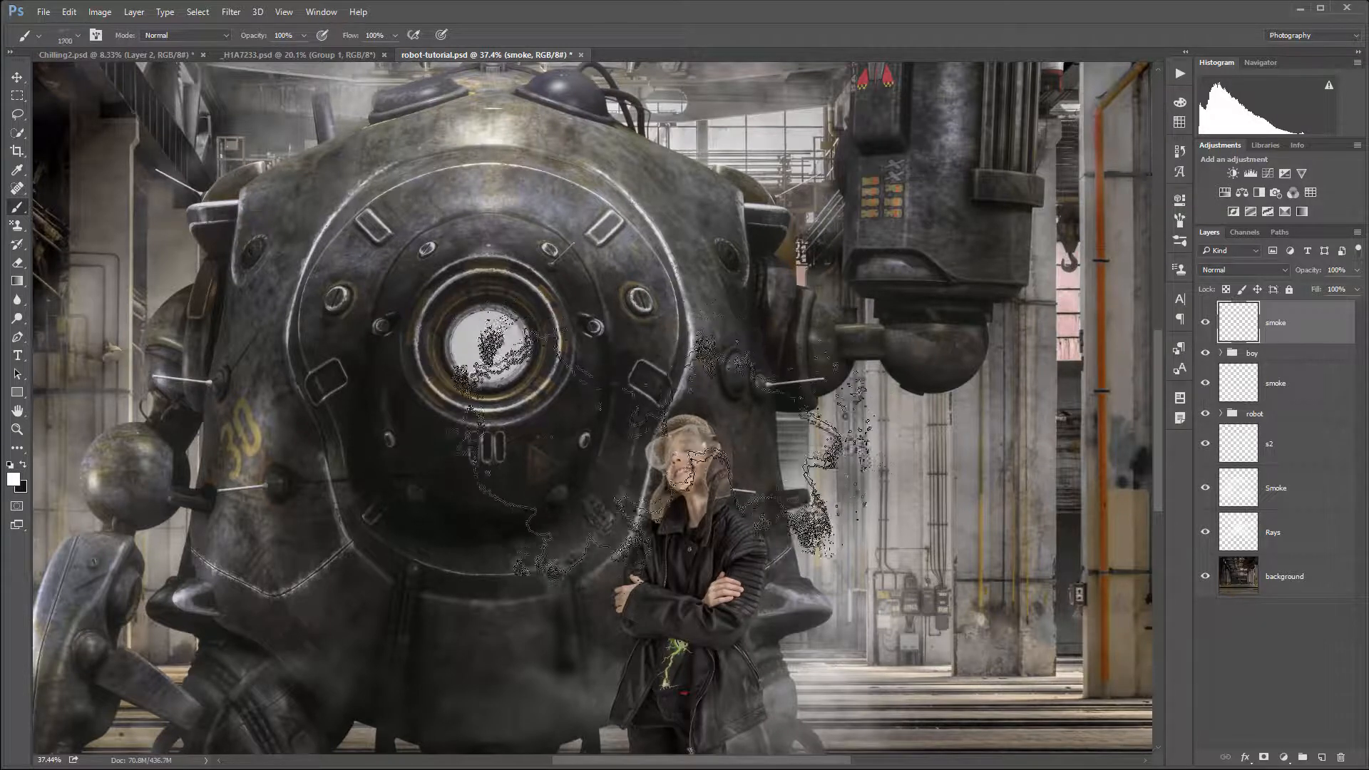
key(bracketleft)
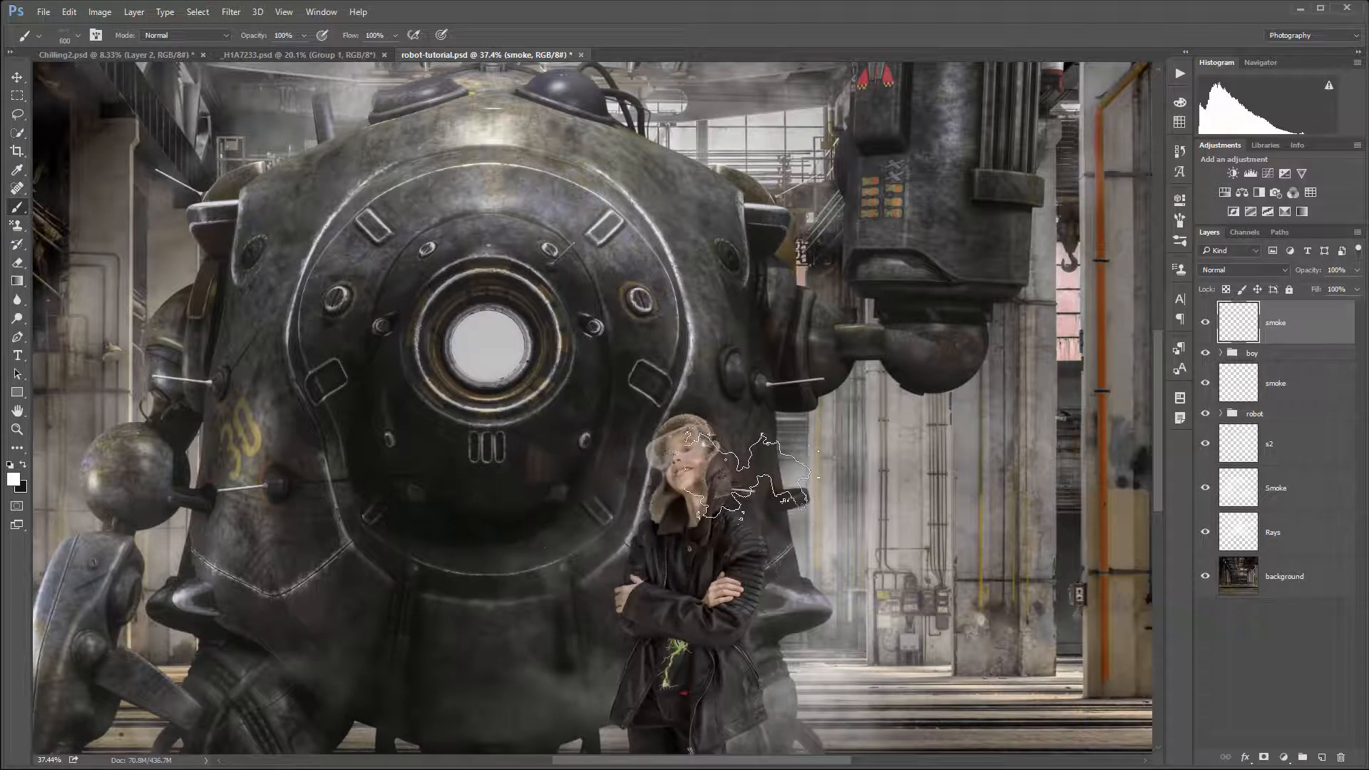
Reduce the smoke brush to 250 px and paint fine wisps of smoke around the boy's upper body
key(bracketleft)
key(bracketleft)
key(bracketleft)
key(bracketleft)
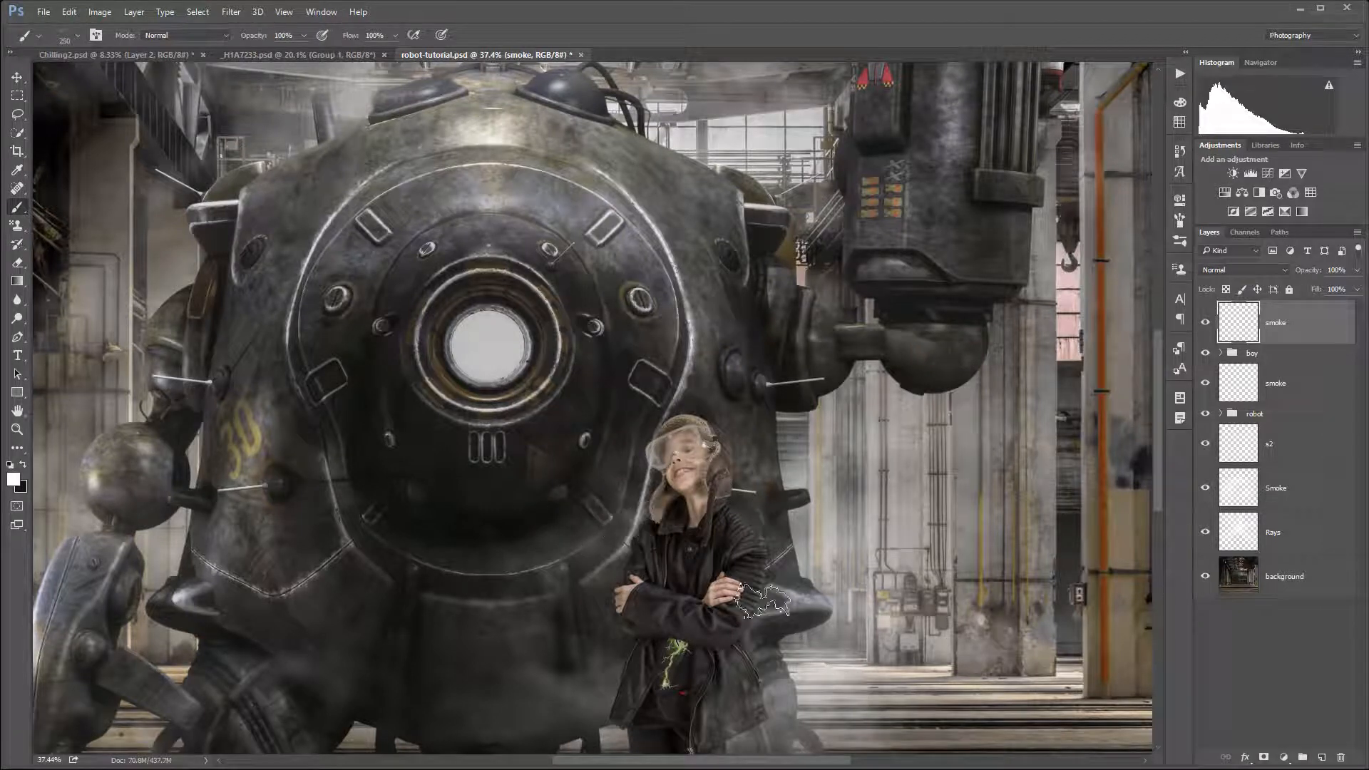
scroll(641, 531, up, 3)
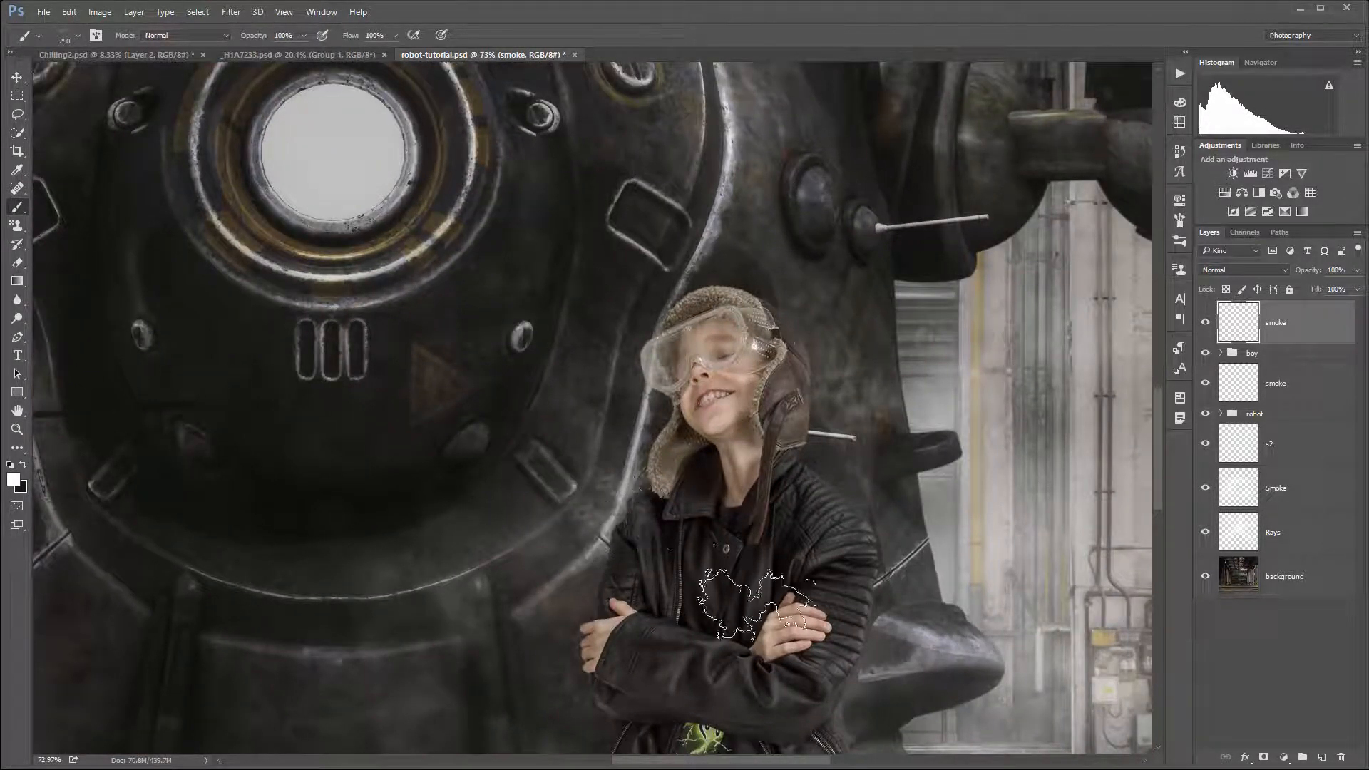
drag(611, 483, 528, 463)
Enlarge the smoke brush to 500 px and paint soft smoke over the boy's jacket
key(bracketright)
key(bracketright)
key(bracketright)
key(bracketright)
key(bracketright)
key(bracketright)
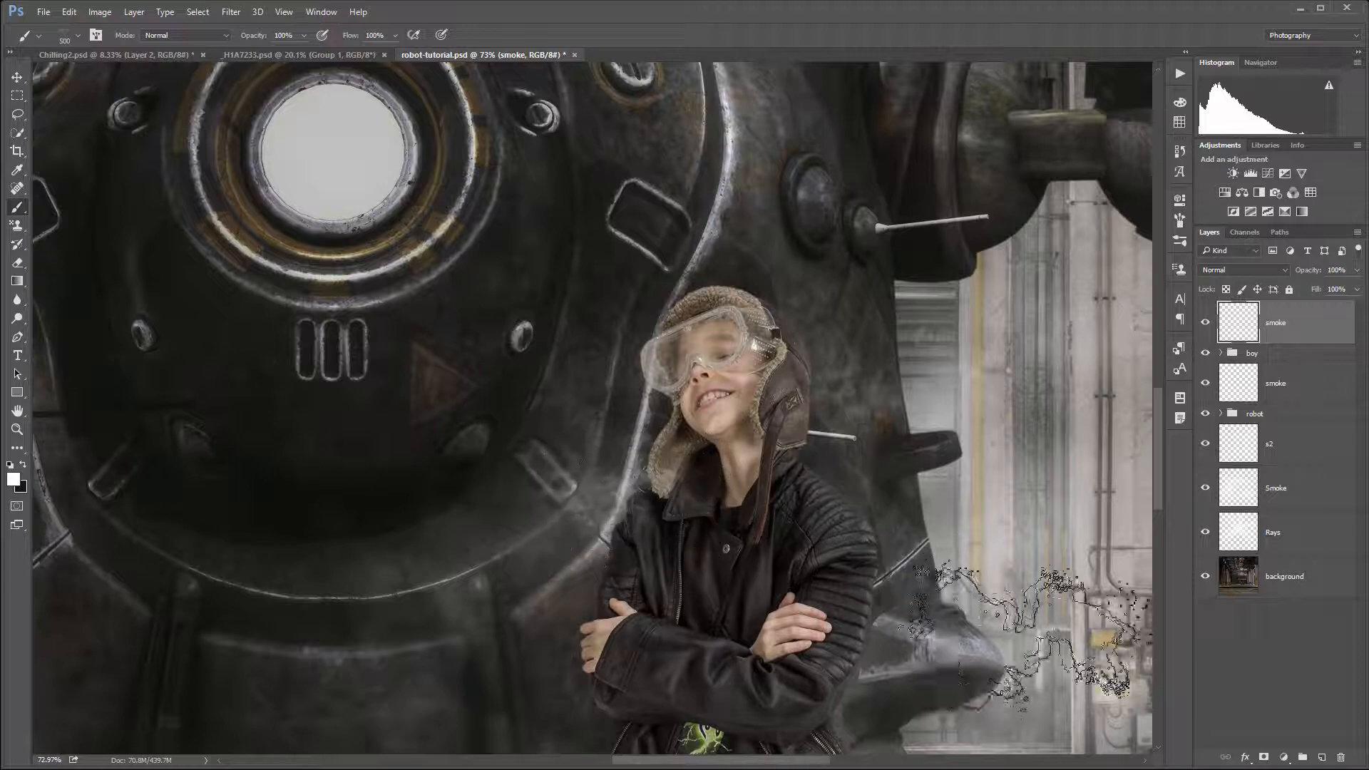
drag(749, 556, 706, 499)
Examine how the smoke around the boy and the robot reads in the whole composite and up close
scroll(705, 521, down, 3)
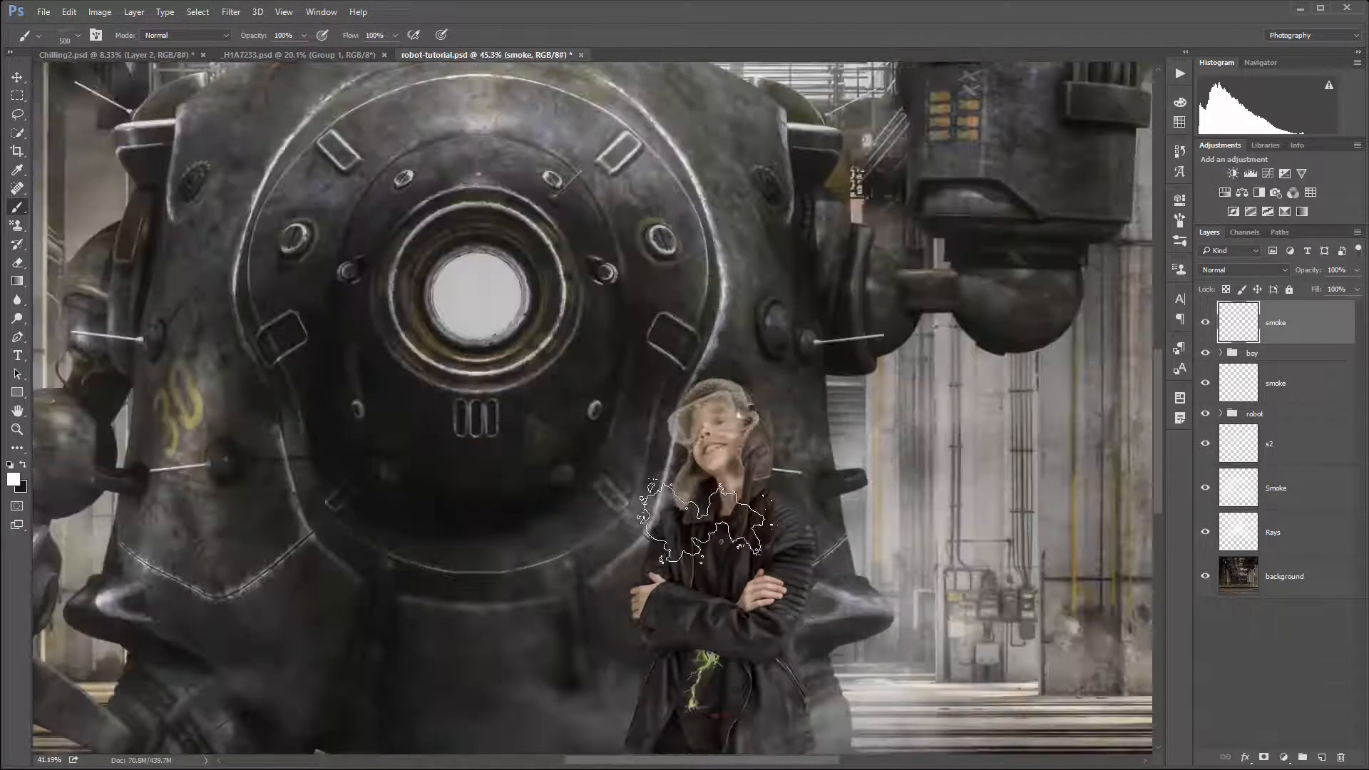
scroll(749, 541, down, 5)
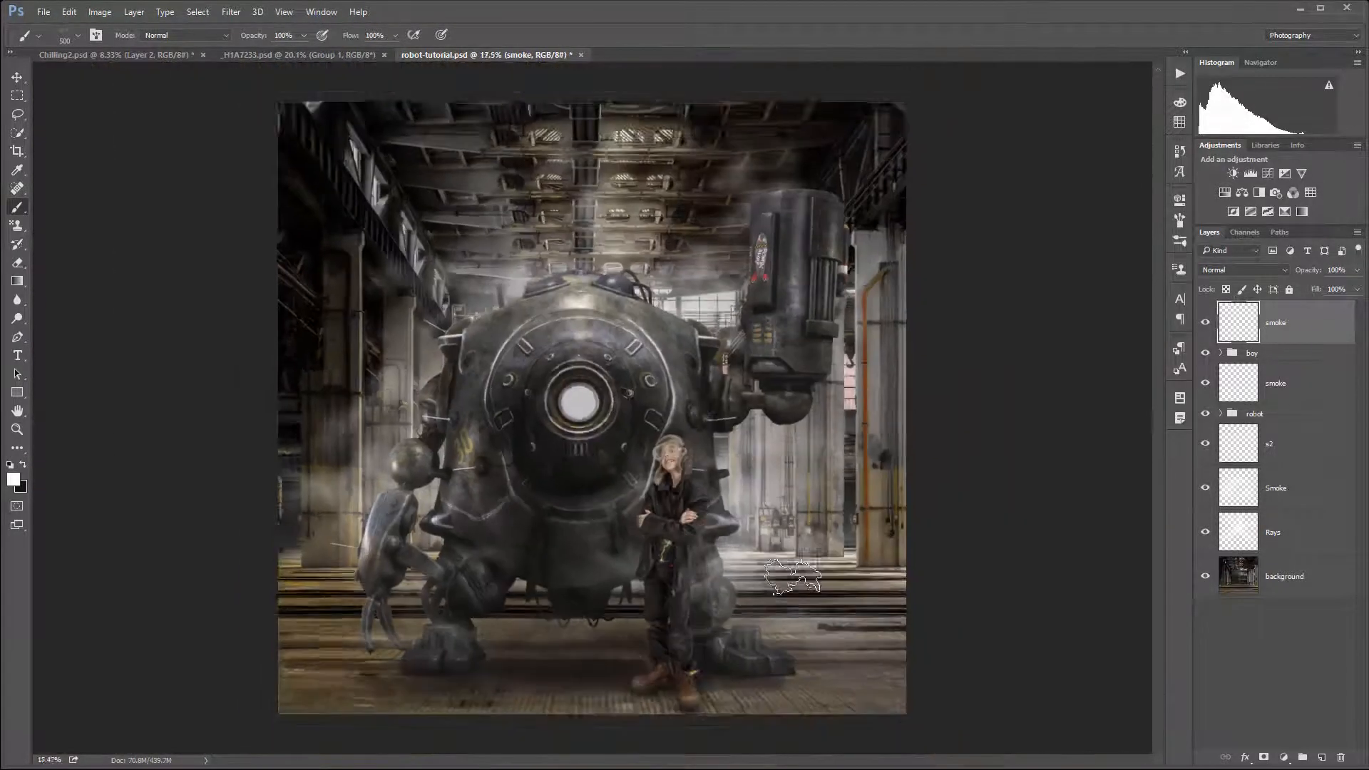
scroll(792, 576, down, 1)
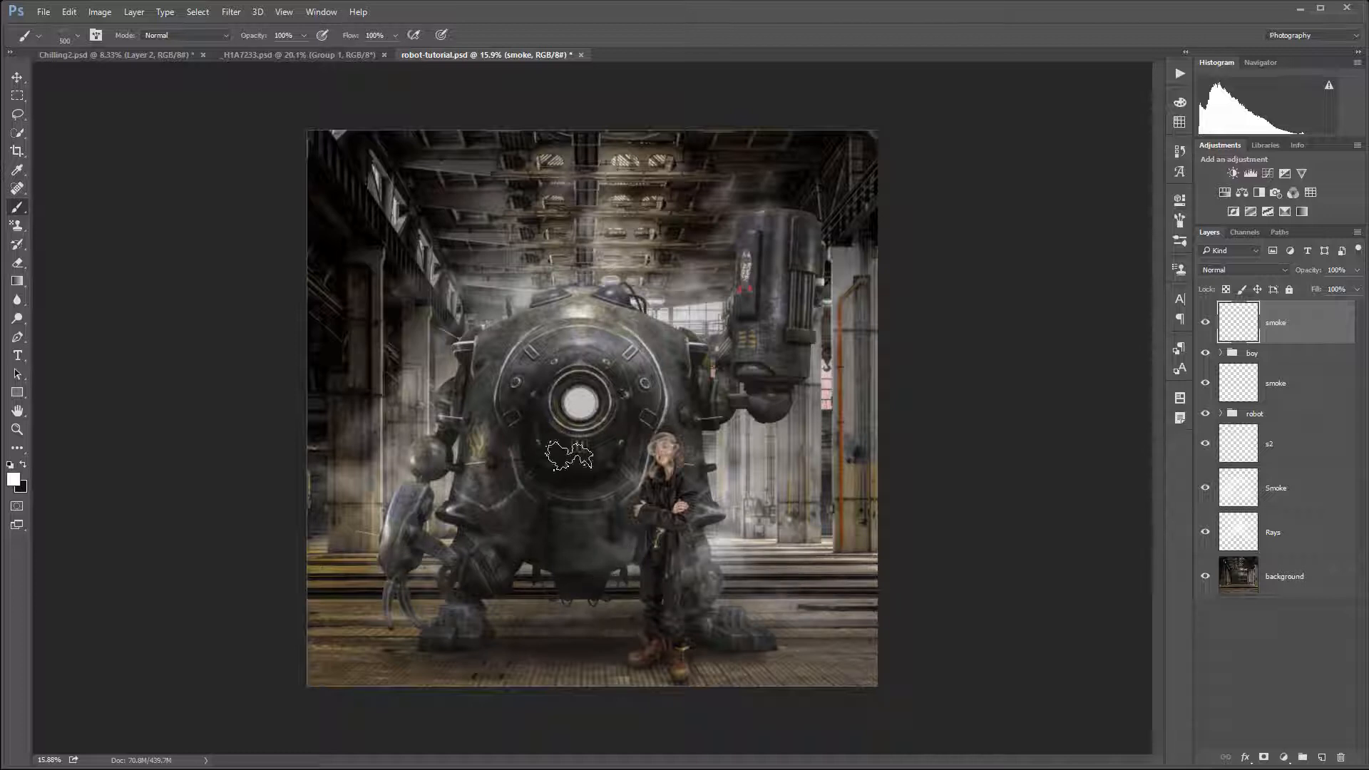
scroll(675, 485, up, 1)
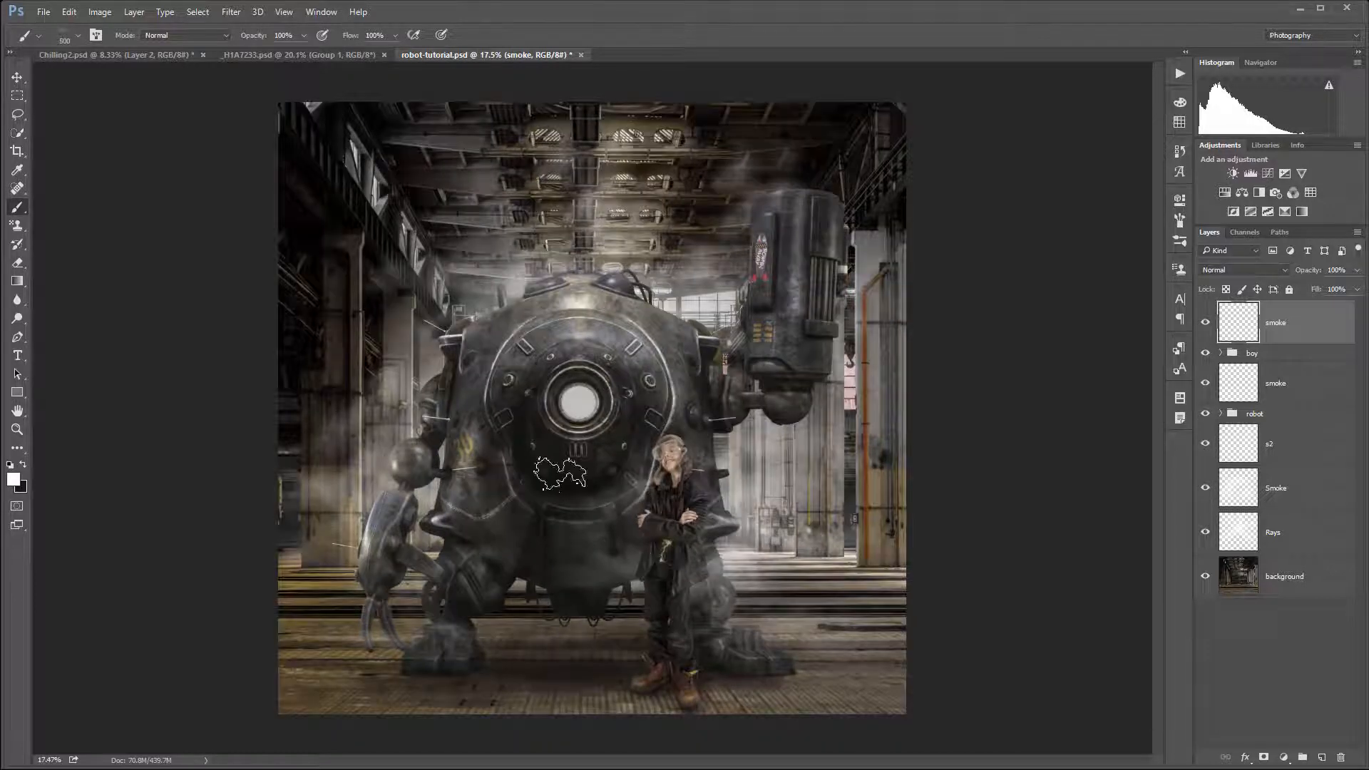
scroll(642, 638, up, 4)
scroll(667, 727, down, 2)
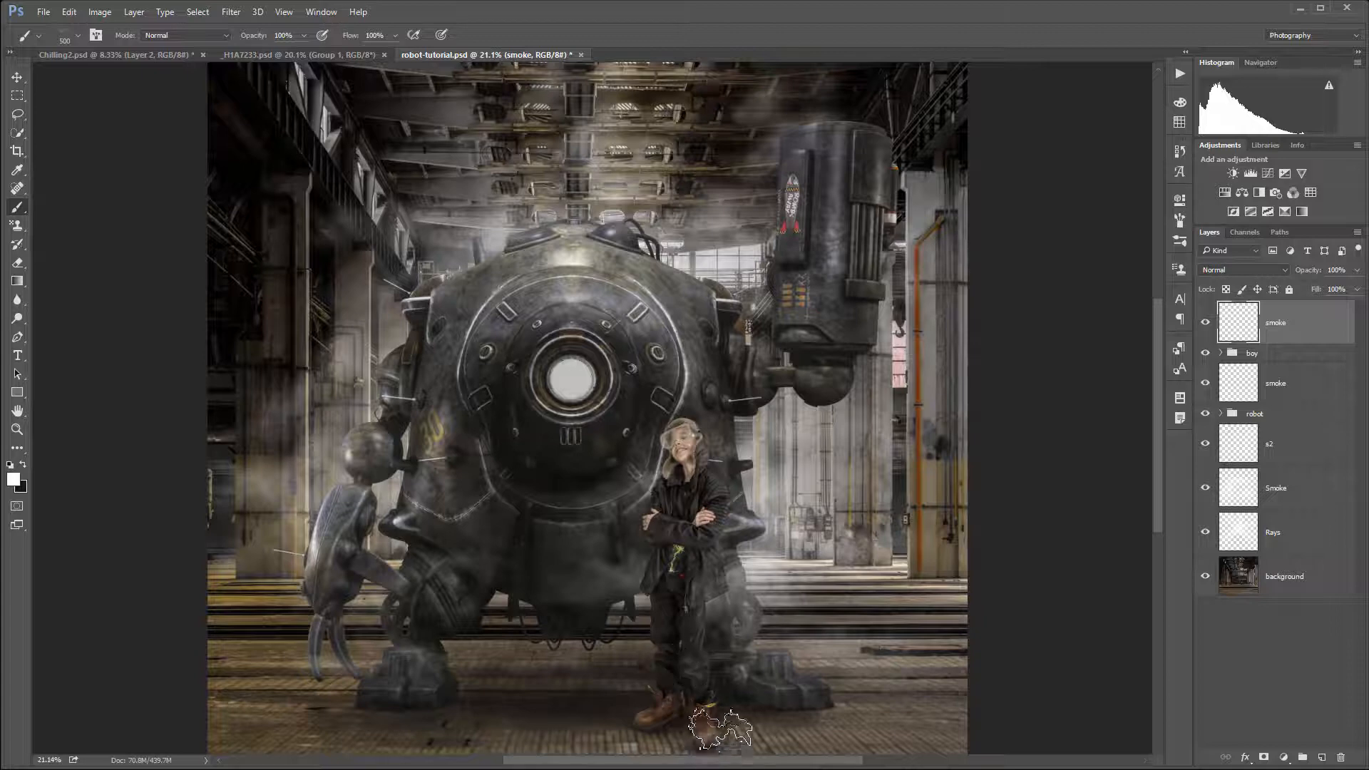
scroll(712, 727, up, 1)
scroll(718, 726, up, 1)
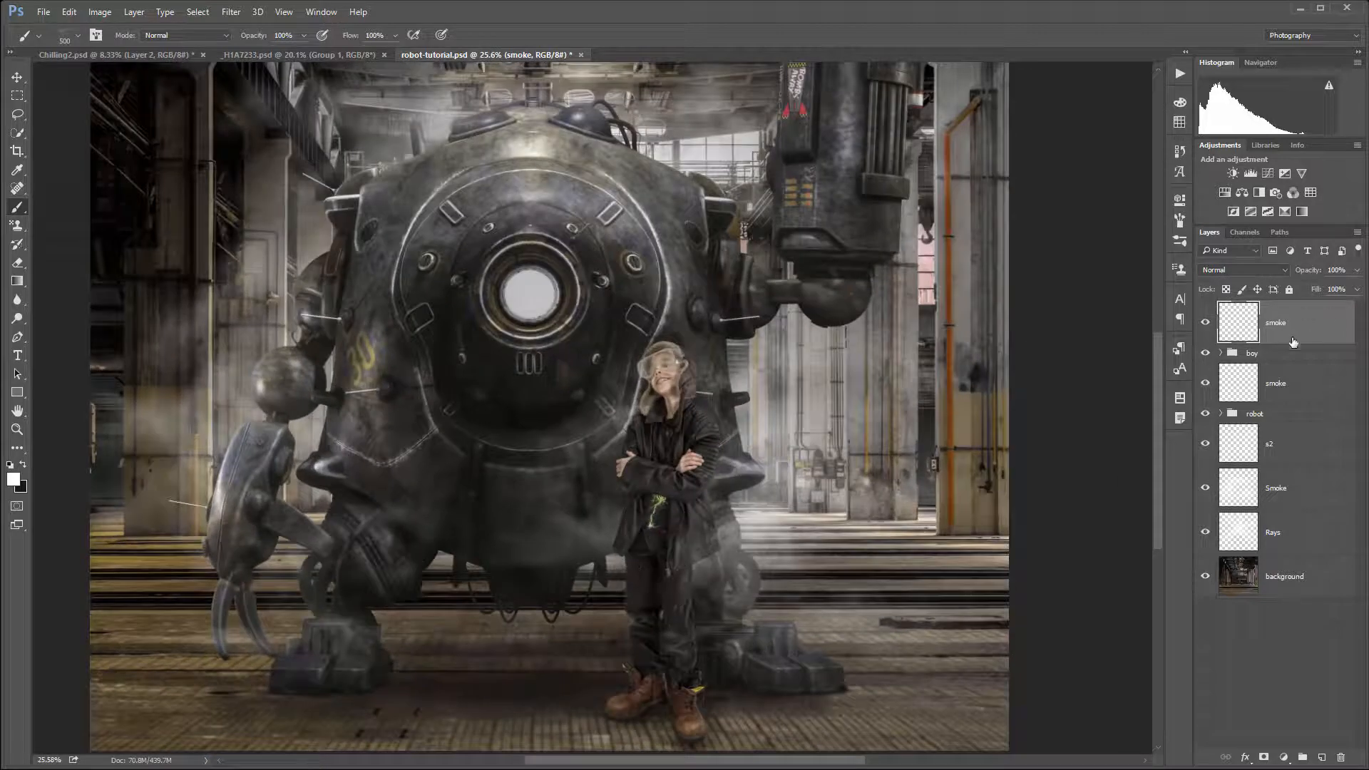
Add a Curves adjustment layer above the render layer in the boy group and clip it to the boy
click(1221, 354)
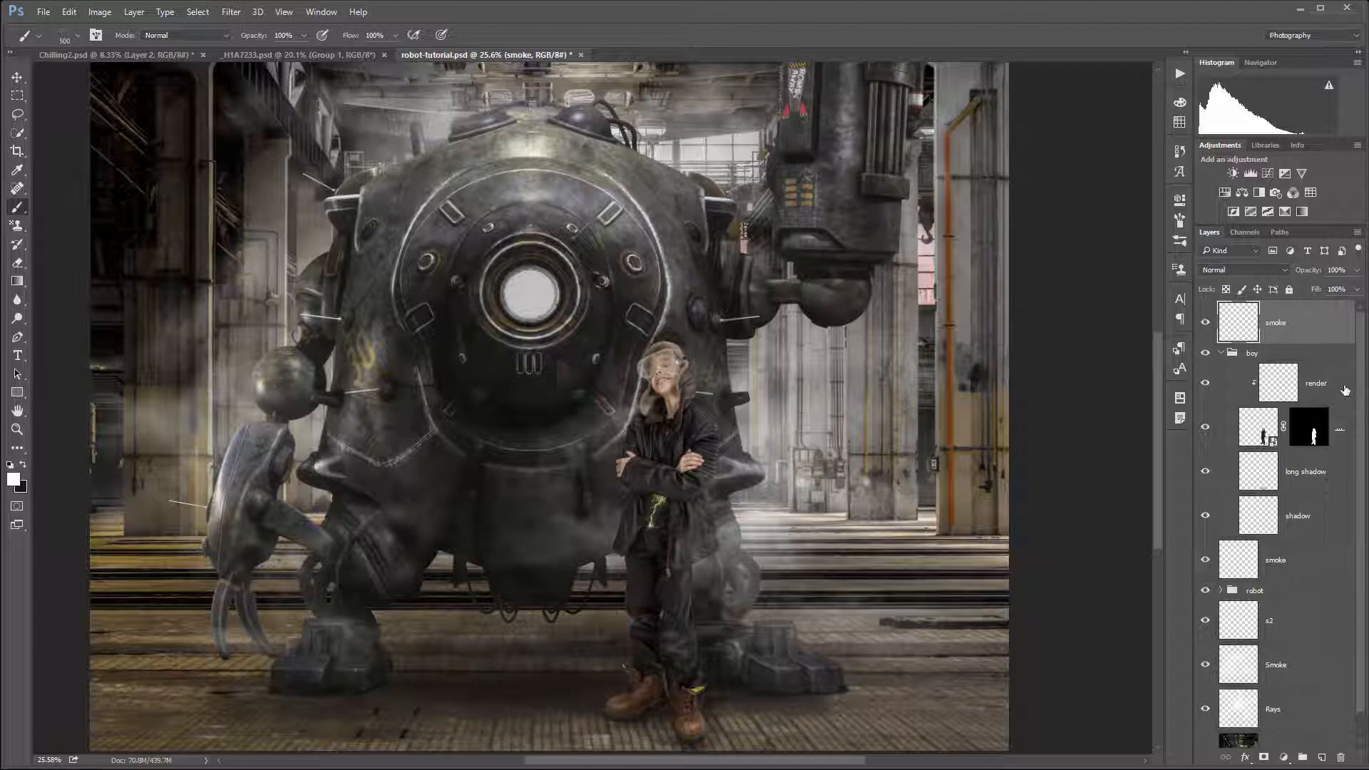
click(1345, 390)
click(1276, 759)
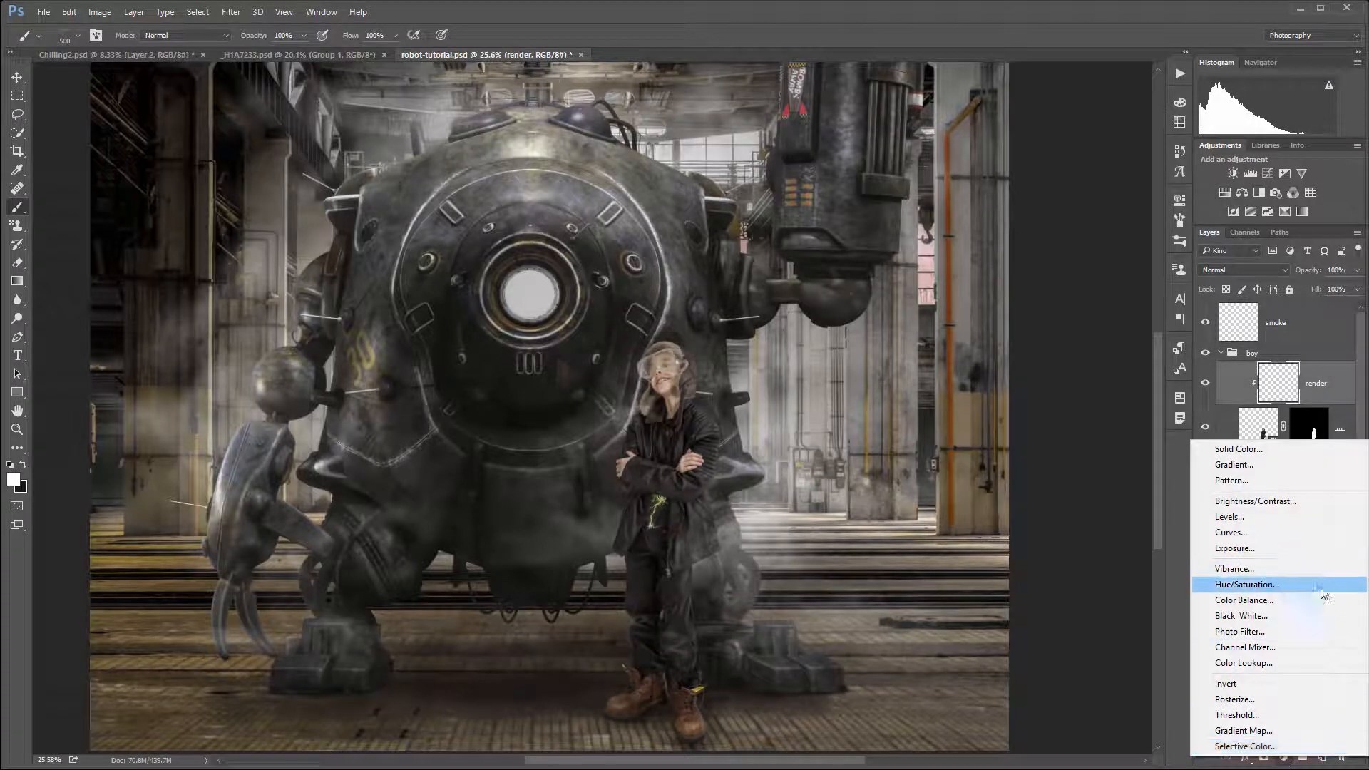
click(1312, 532)
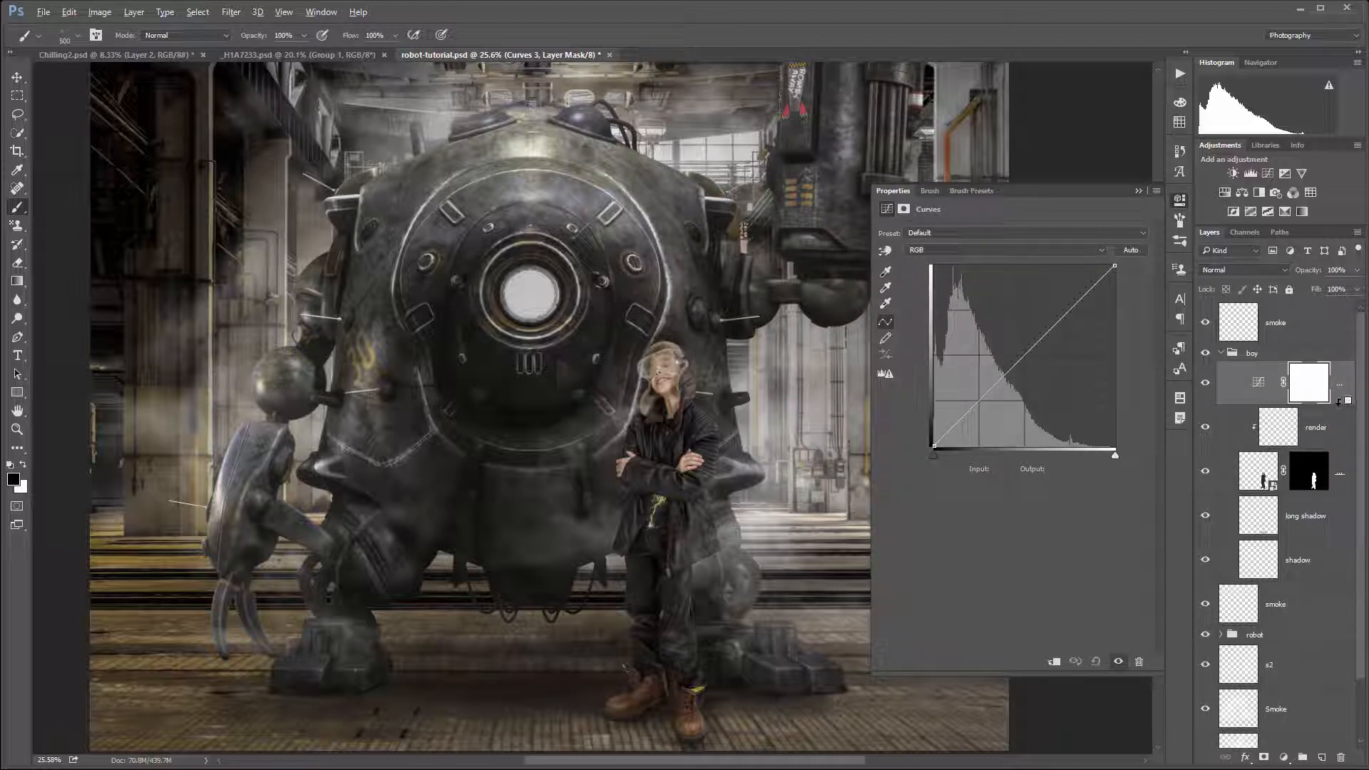
alt+click(1338, 401)
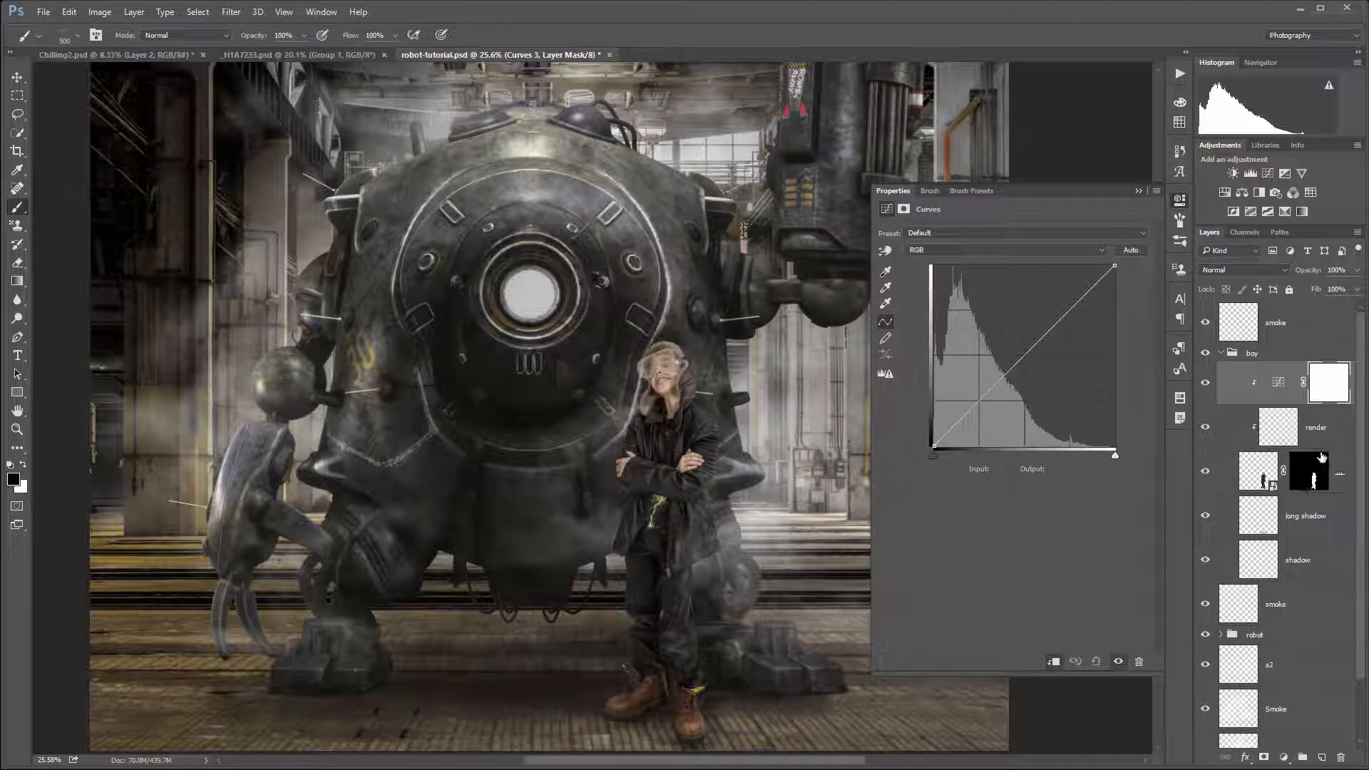
Set the boy's Curves layer to Luminosity blending and lift its black point to output 5 at input 0
click(1227, 269)
click(1240, 556)
drag(945, 432, 935, 442)
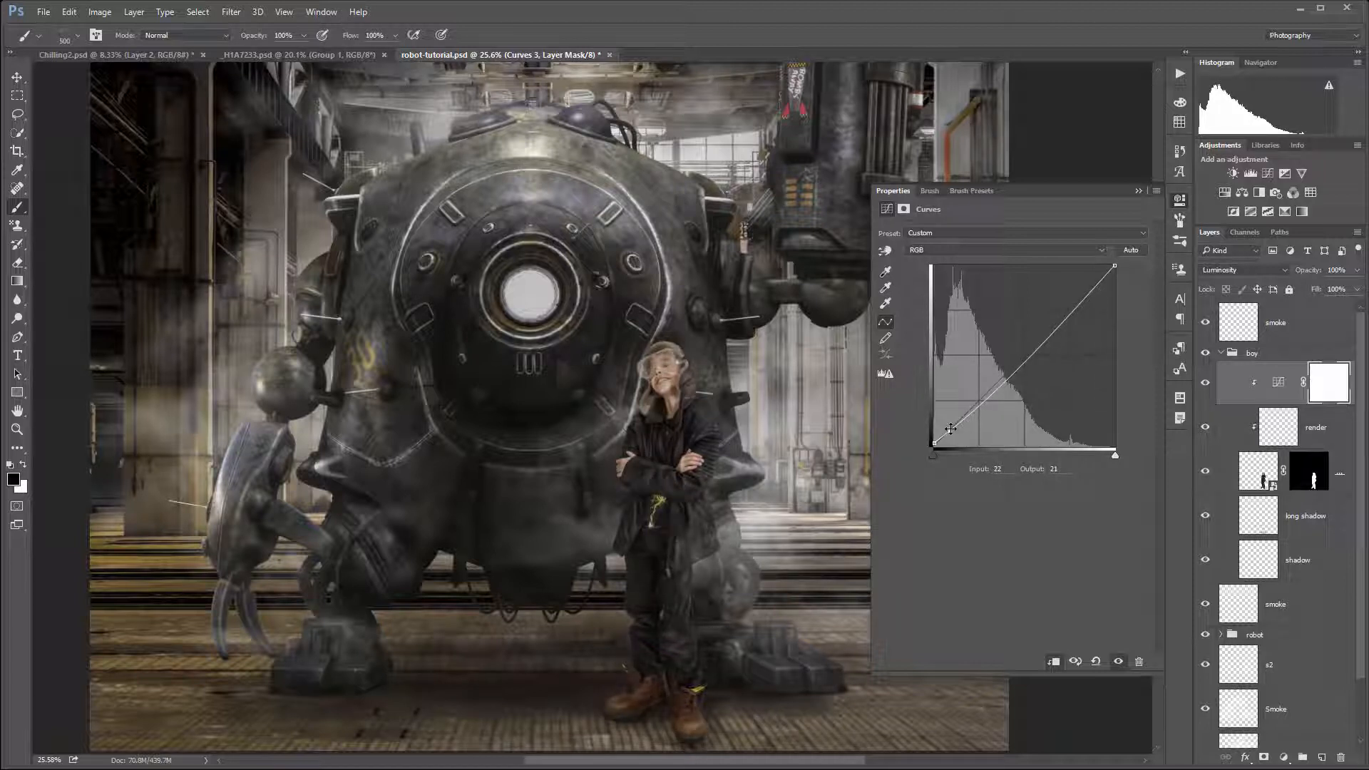
drag(950, 429, 950, 428)
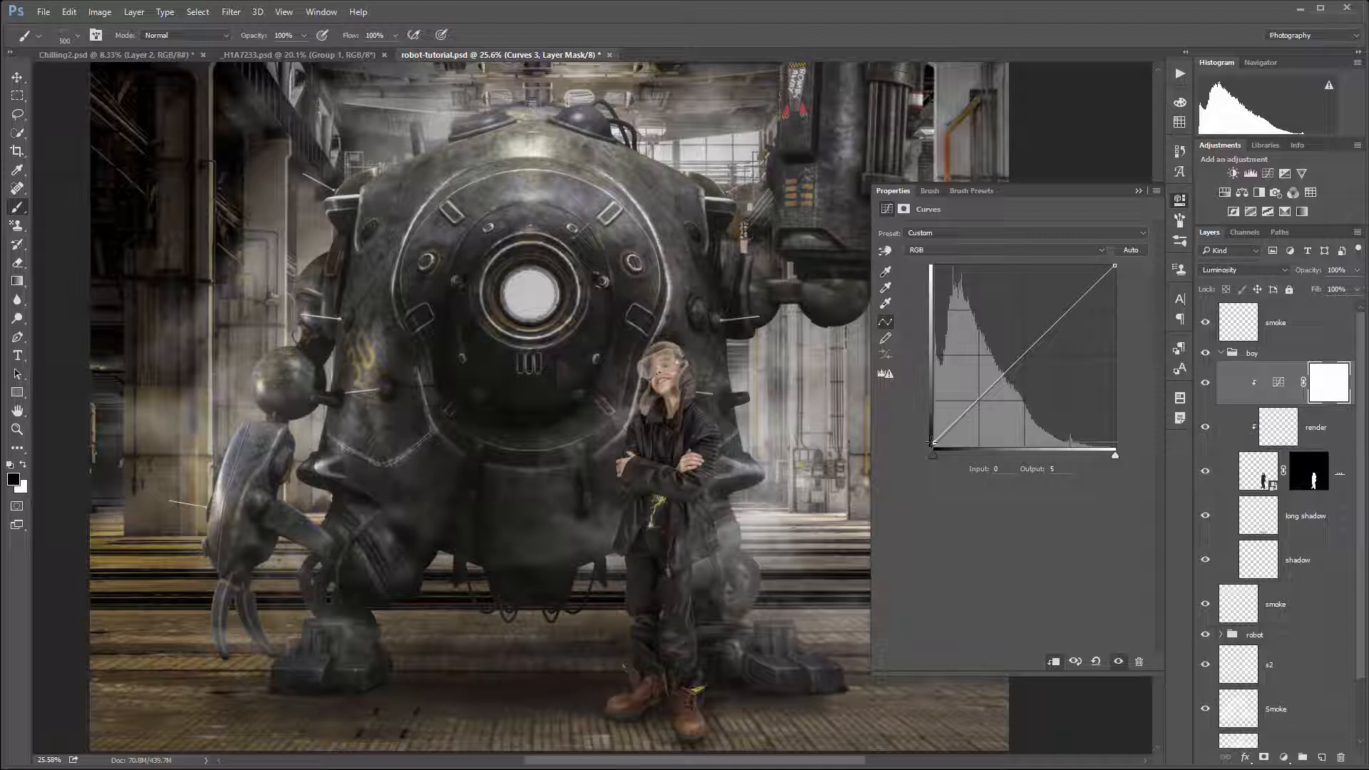
click(1180, 200)
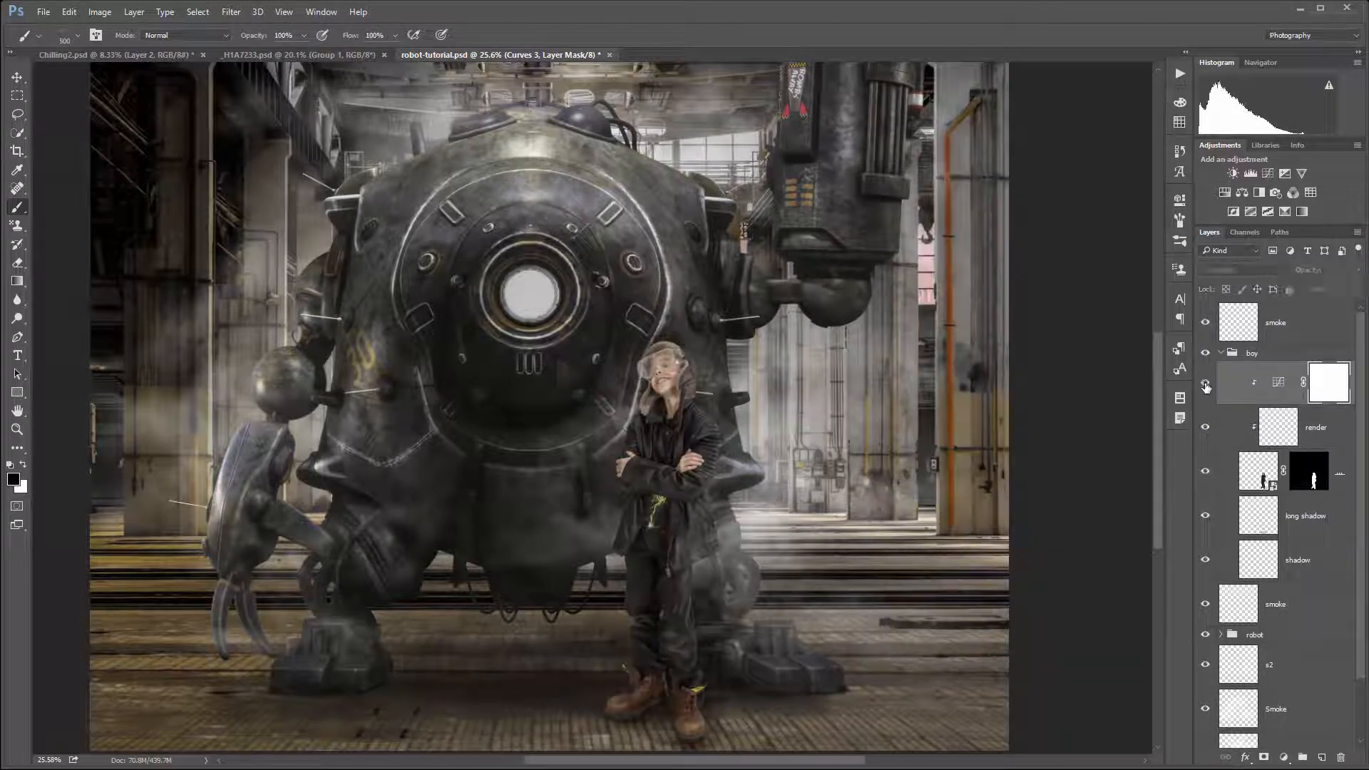
Switch to the Move tool and compare the boy's tones with the rest of the composite
scroll(627, 456, down, 3)
scroll(629, 456, up, 1)
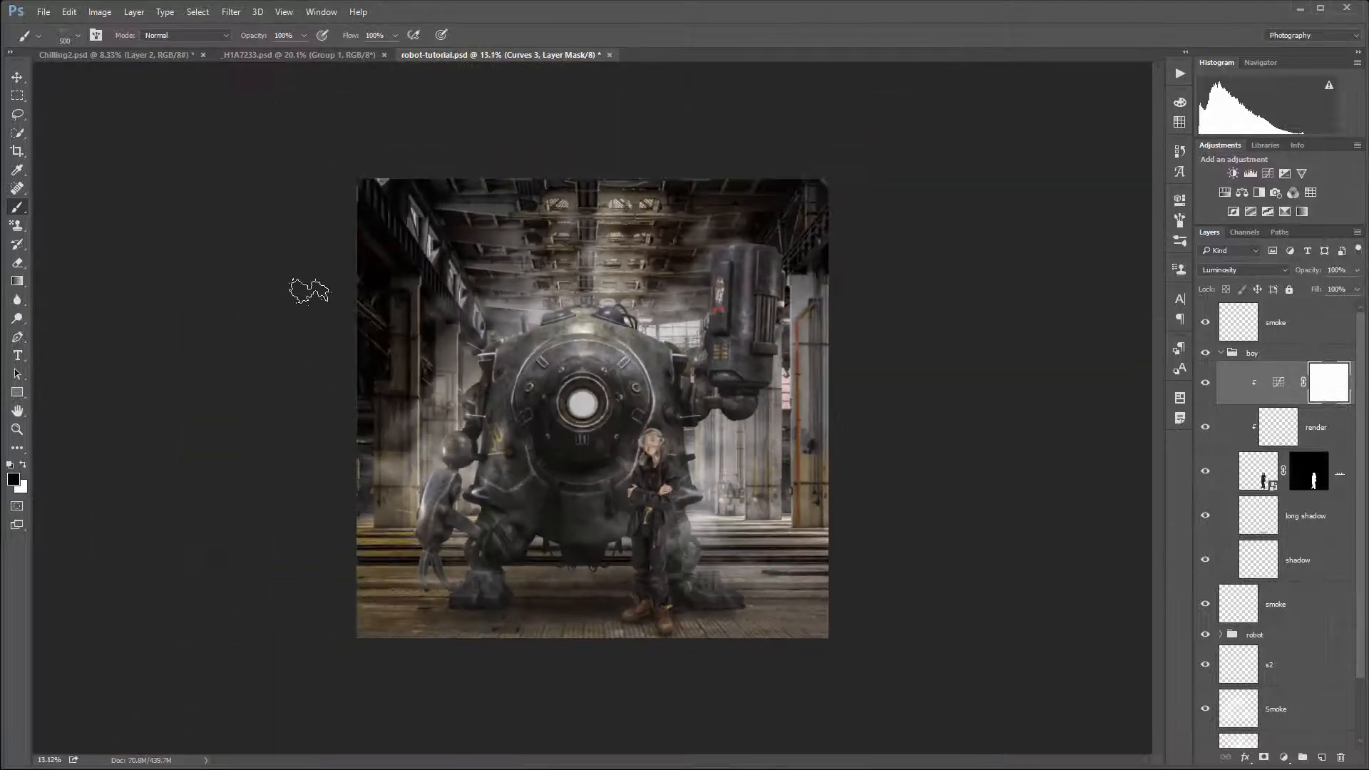
click(17, 77)
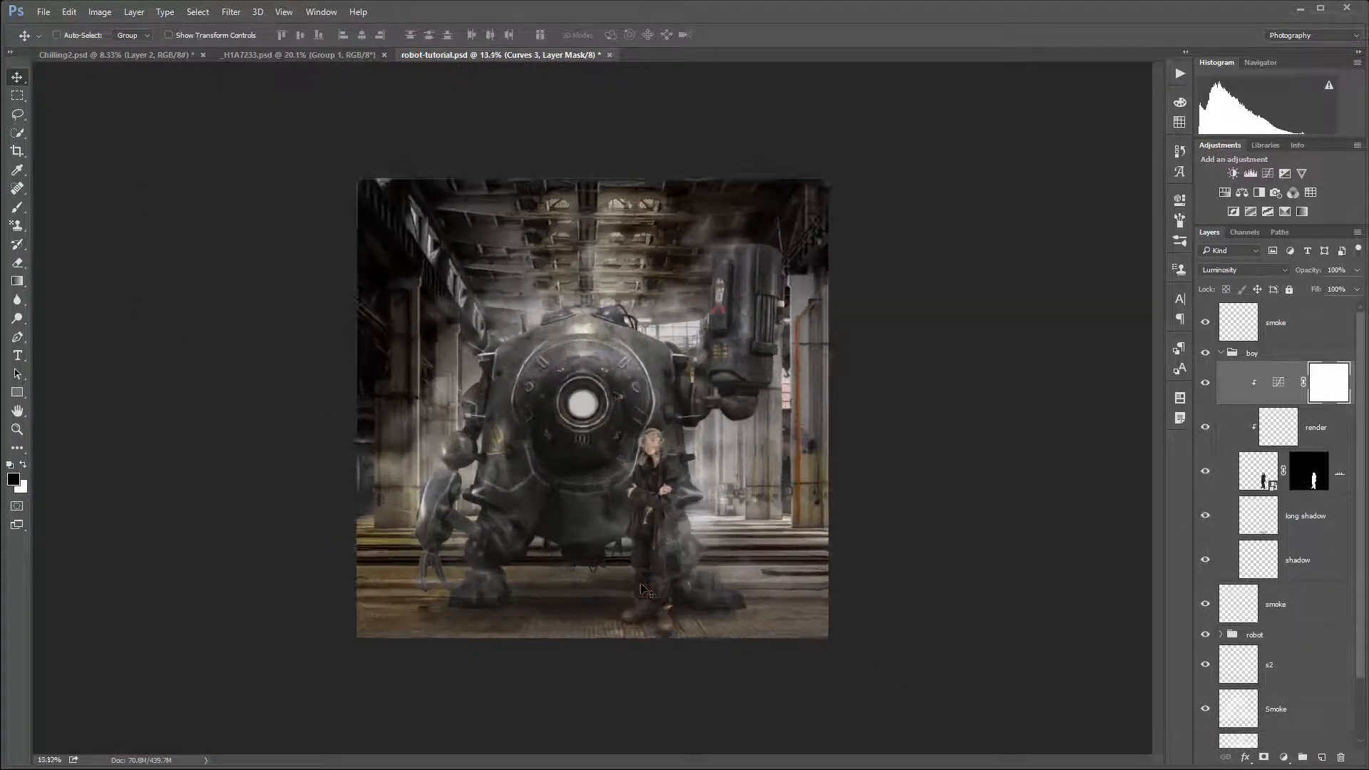
scroll(664, 624, up, 2)
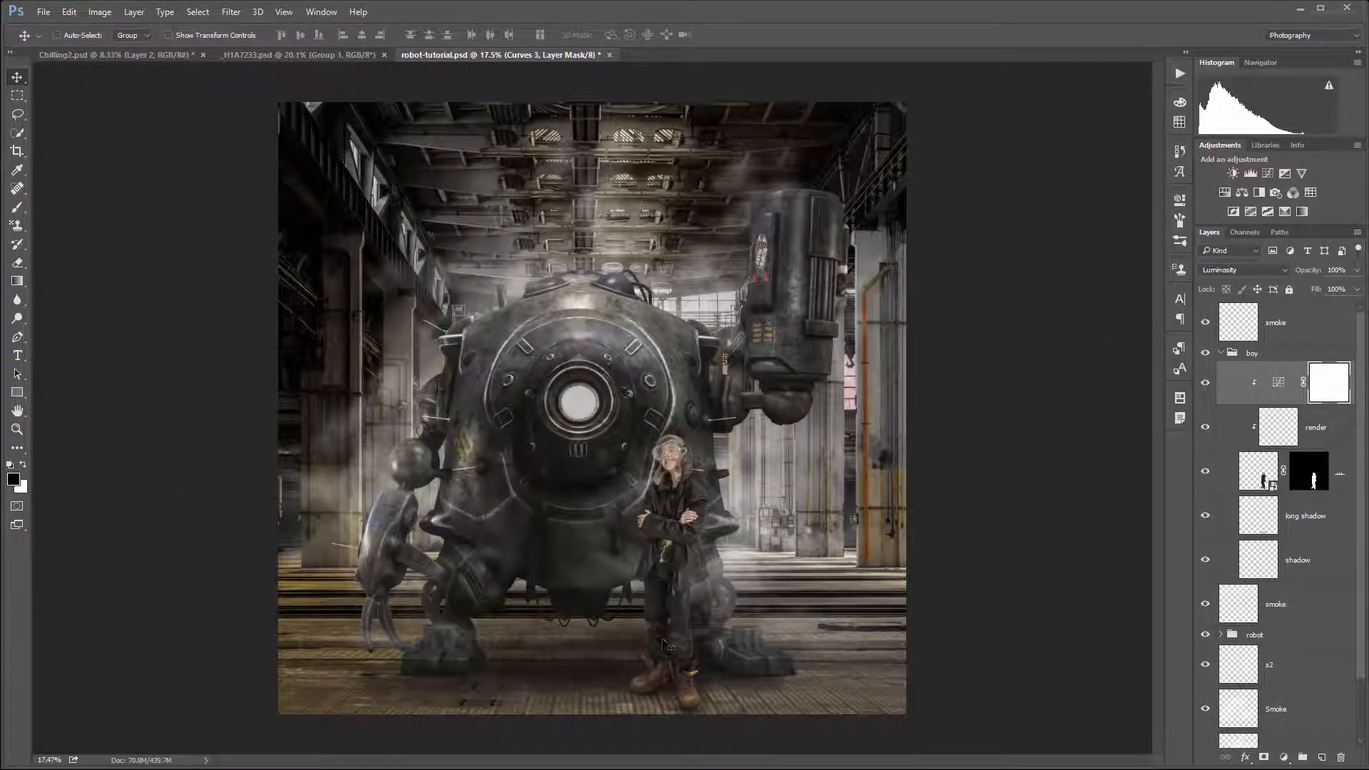
scroll(665, 645, up, 1)
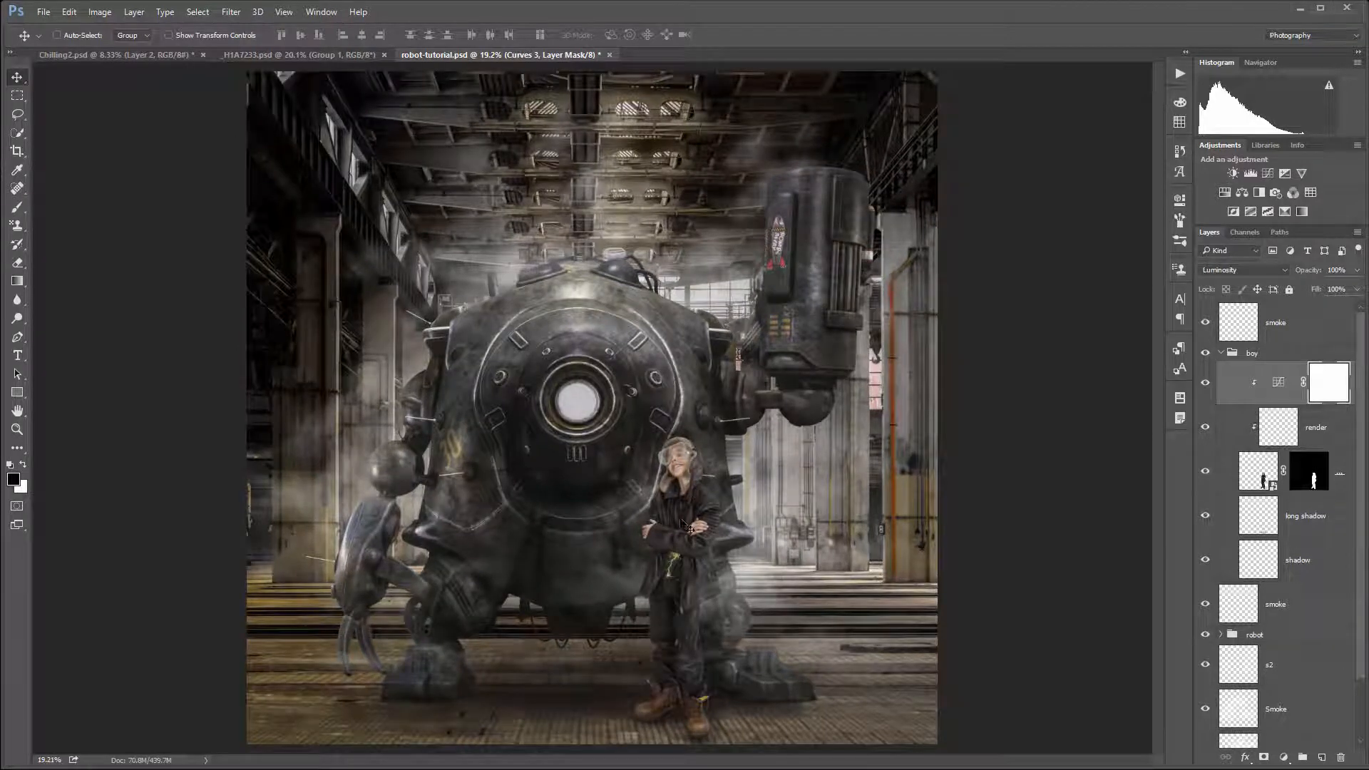
Collapse the boy group, add a new layer above the topmost smoke layer, and name it char smoke
click(1229, 352)
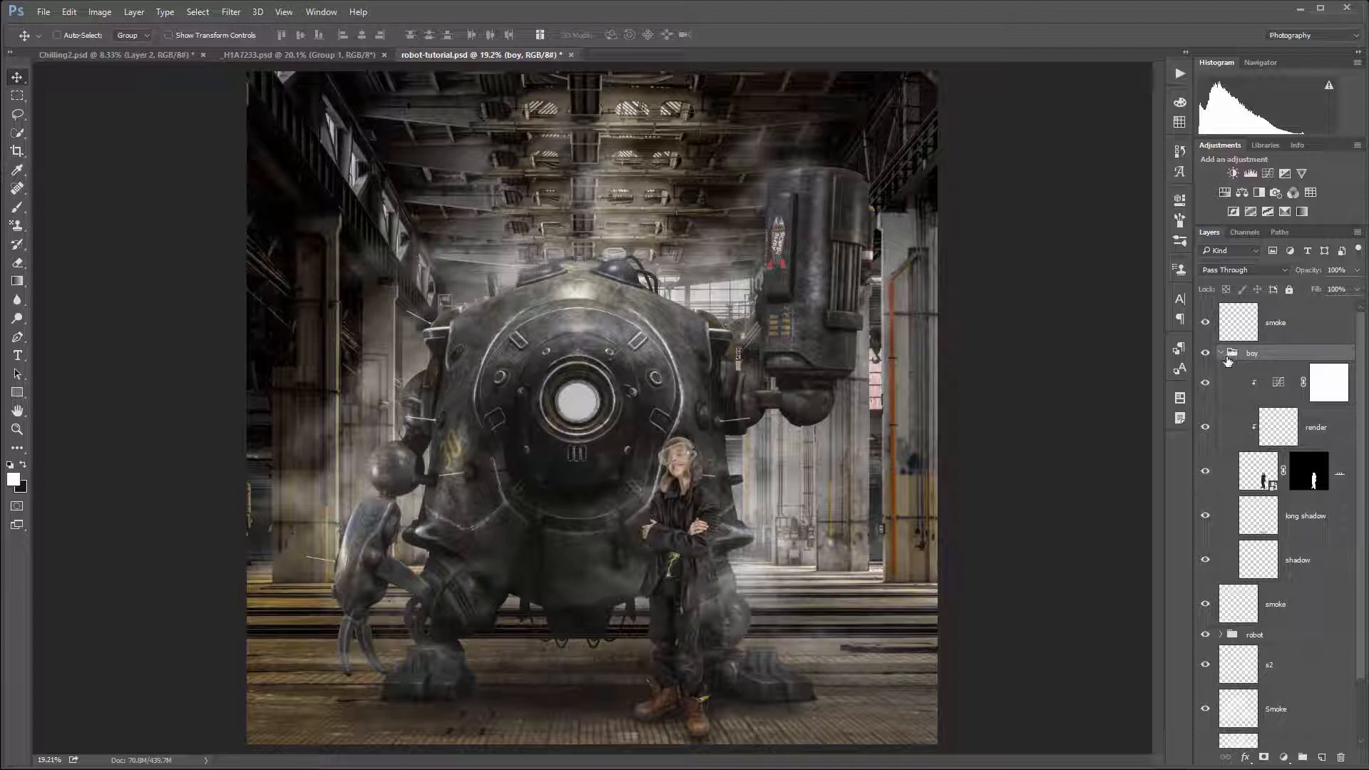
click(1220, 353)
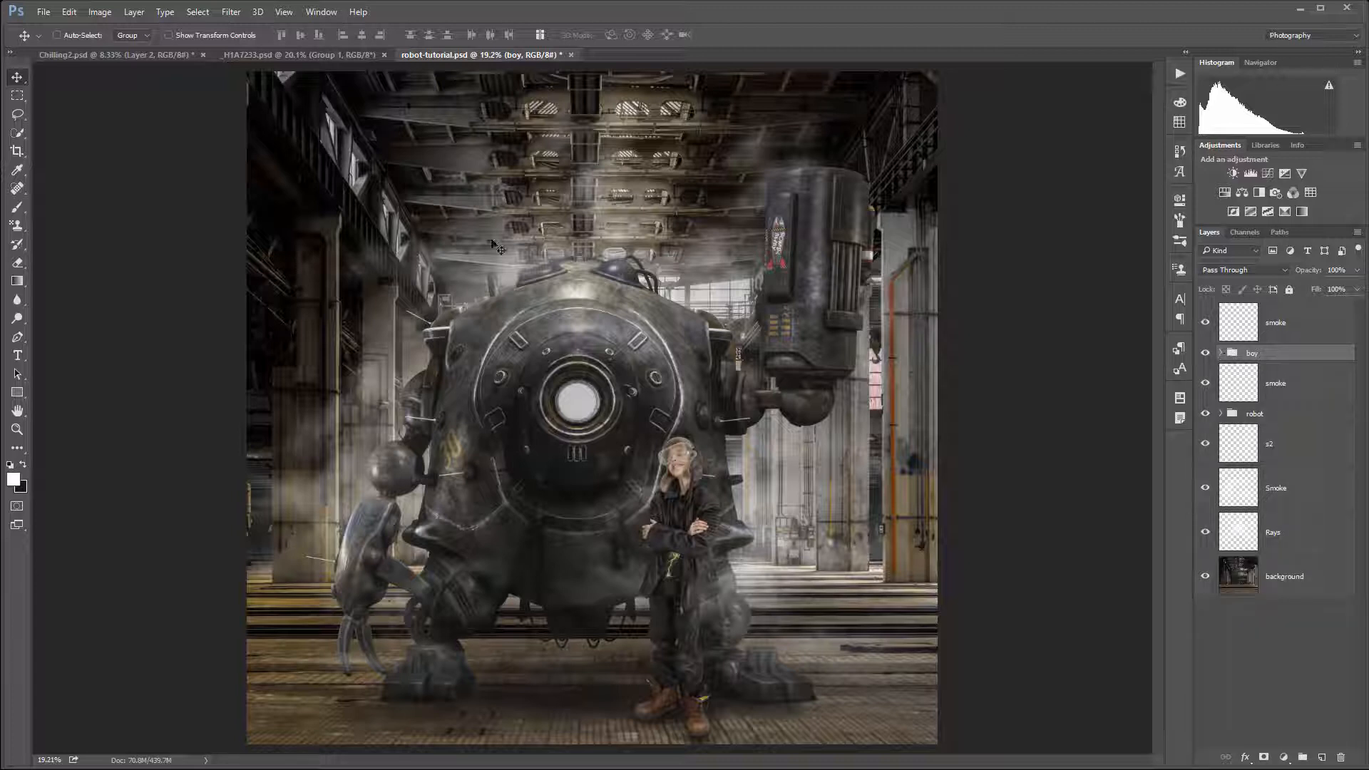
scroll(652, 256, up, 2)
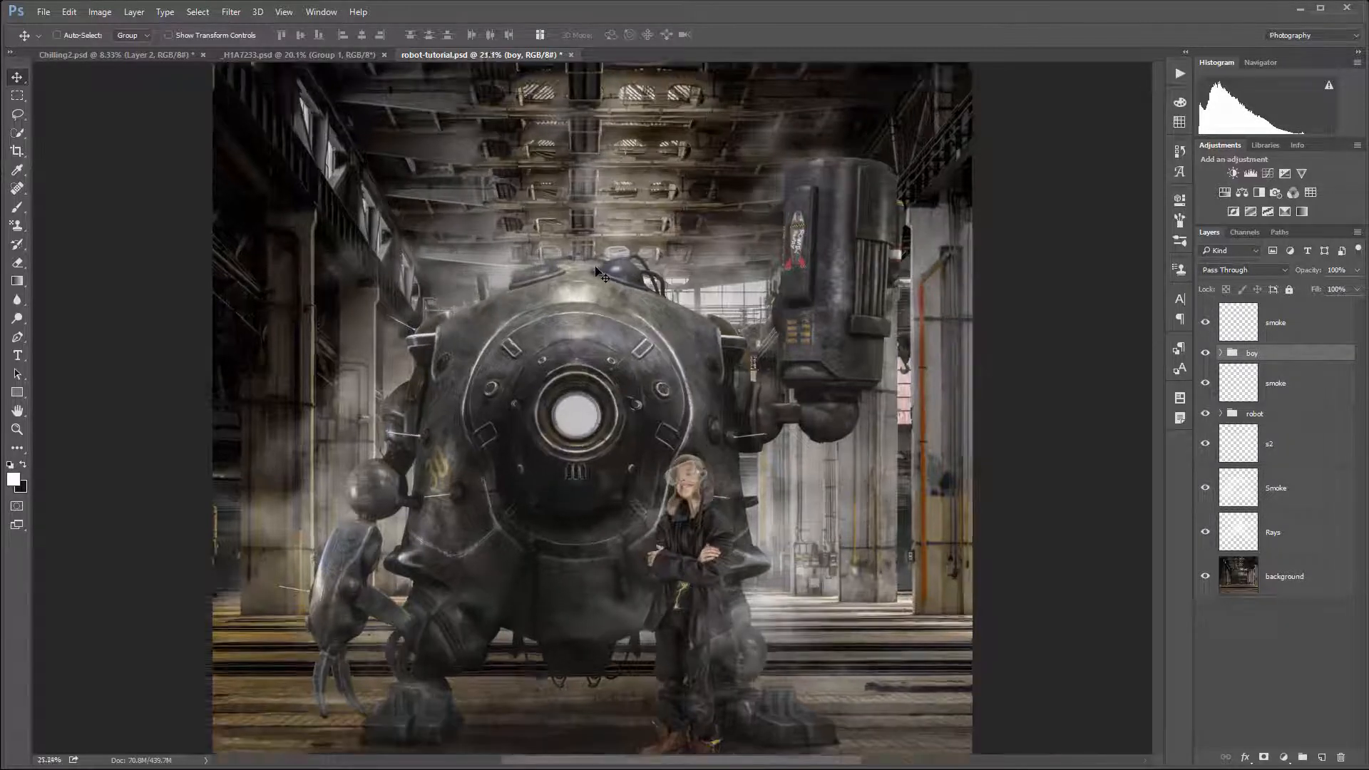
click(1345, 324)
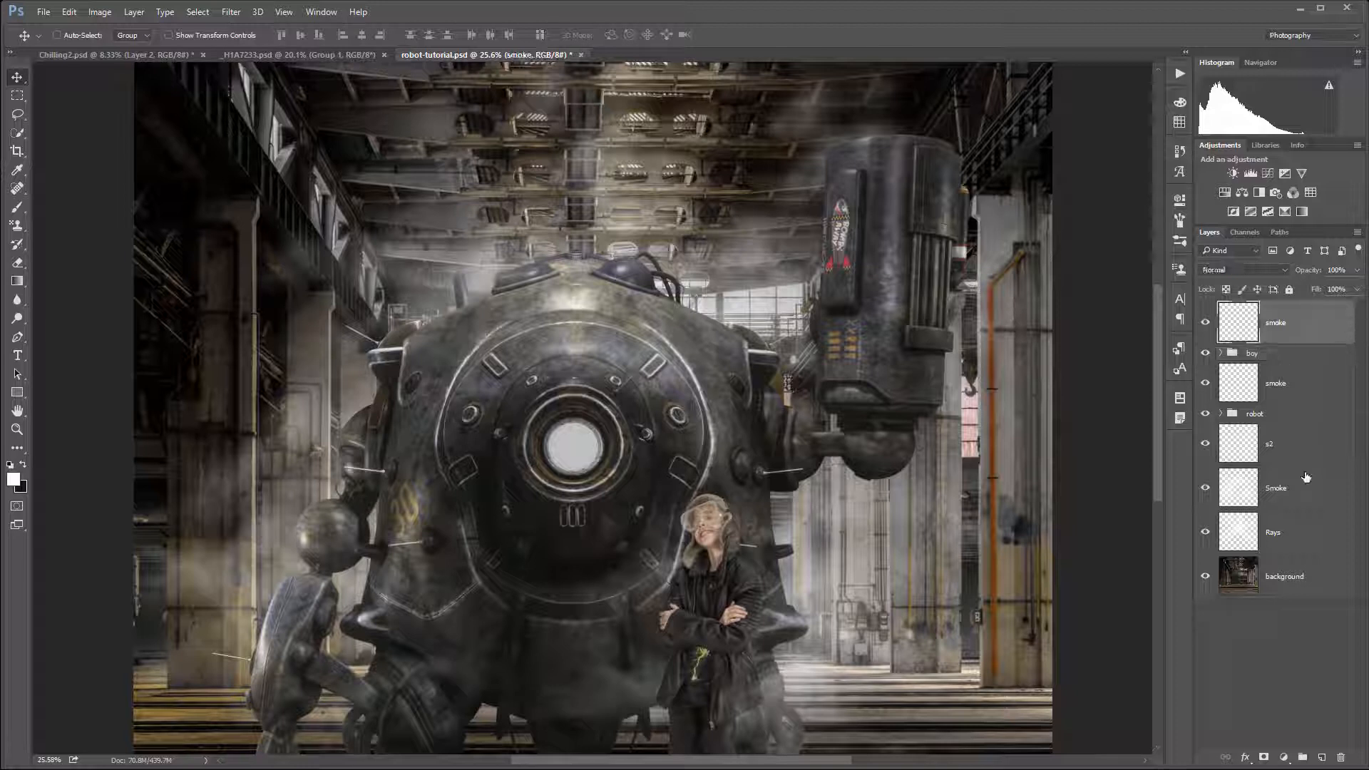
click(1322, 757)
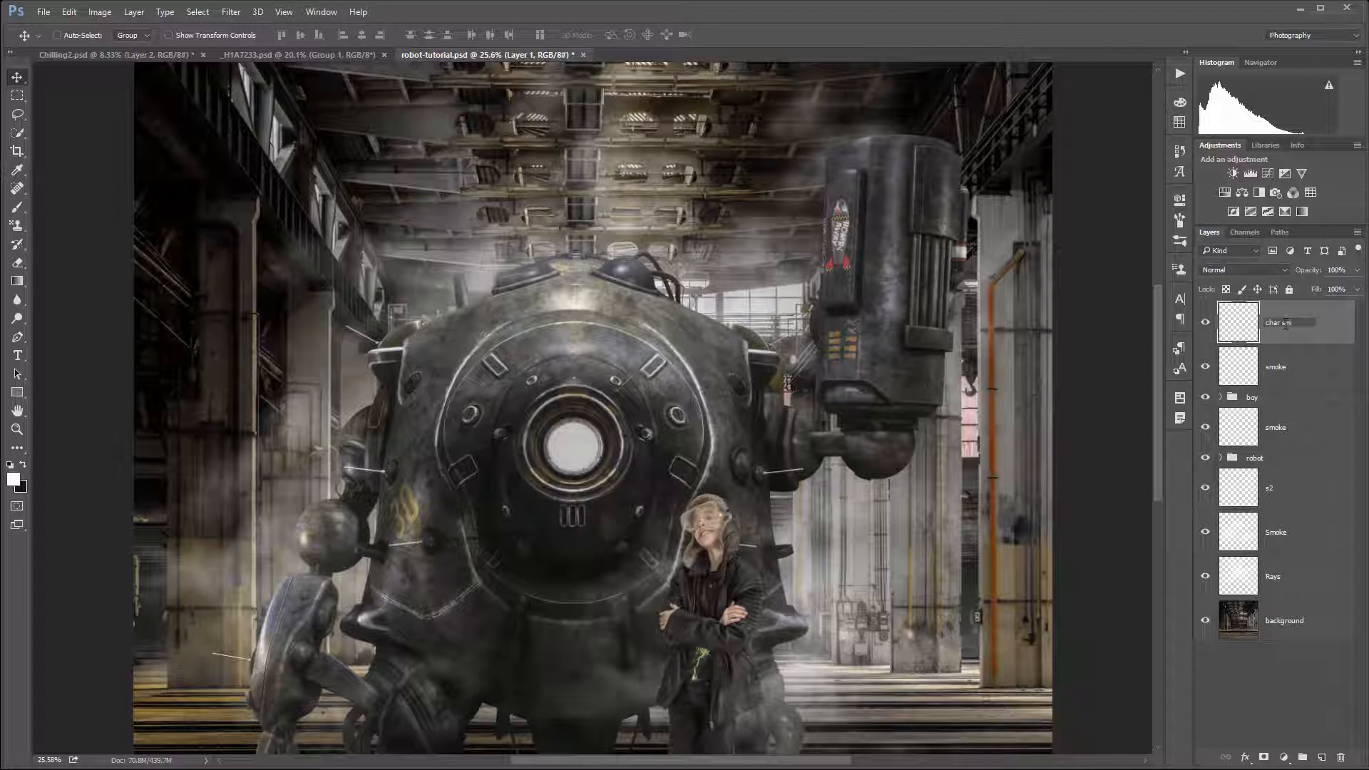
key(Return)
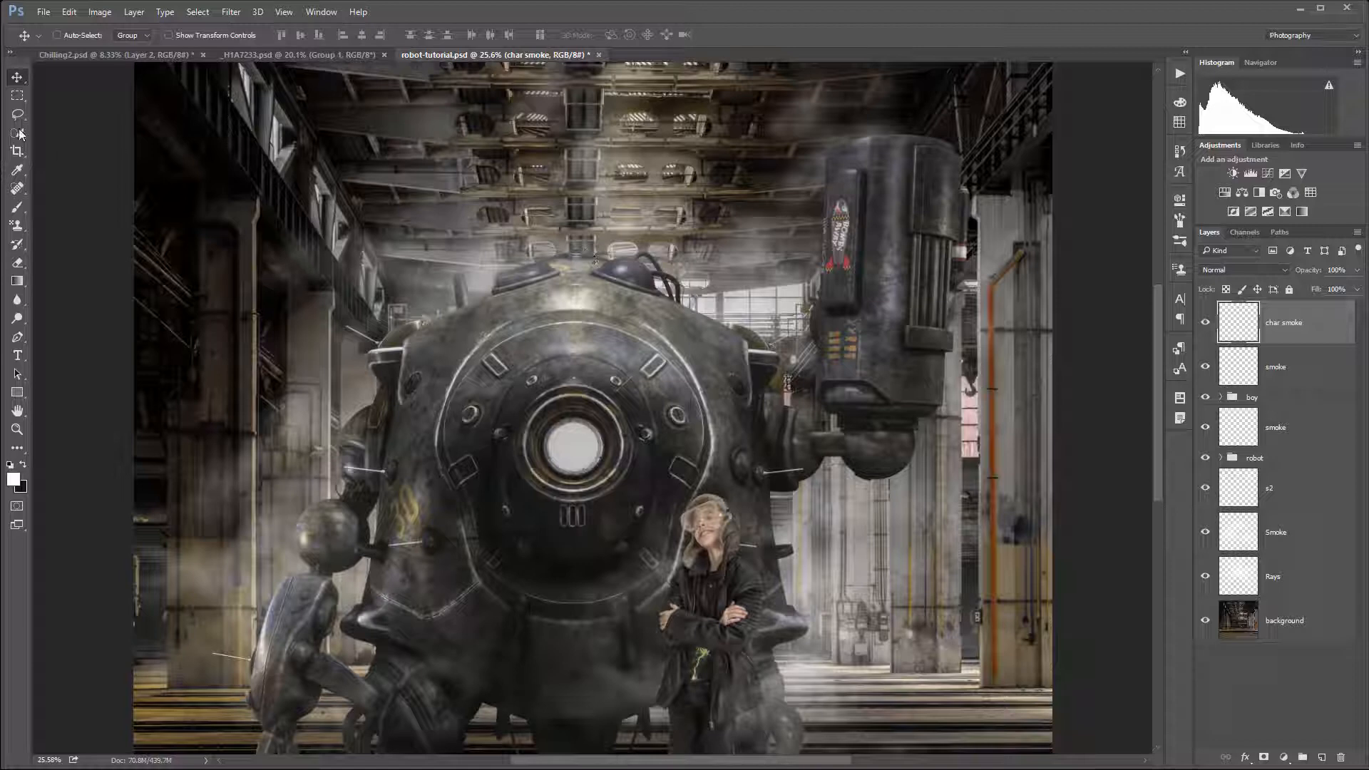
Stamp soft white smoke rising from the top of the robot with the 1535 px smoke brush
click(19, 206)
right_click(666, 285)
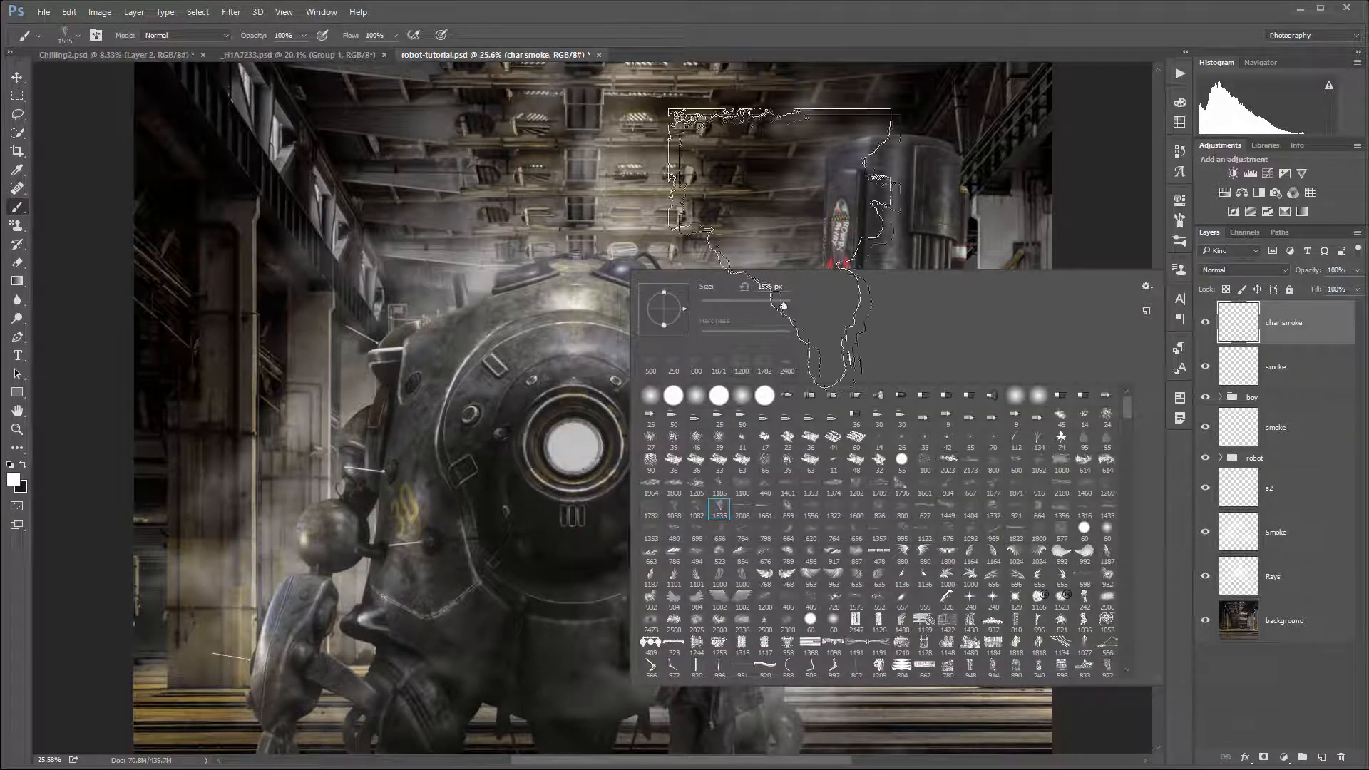
click(642, 178)
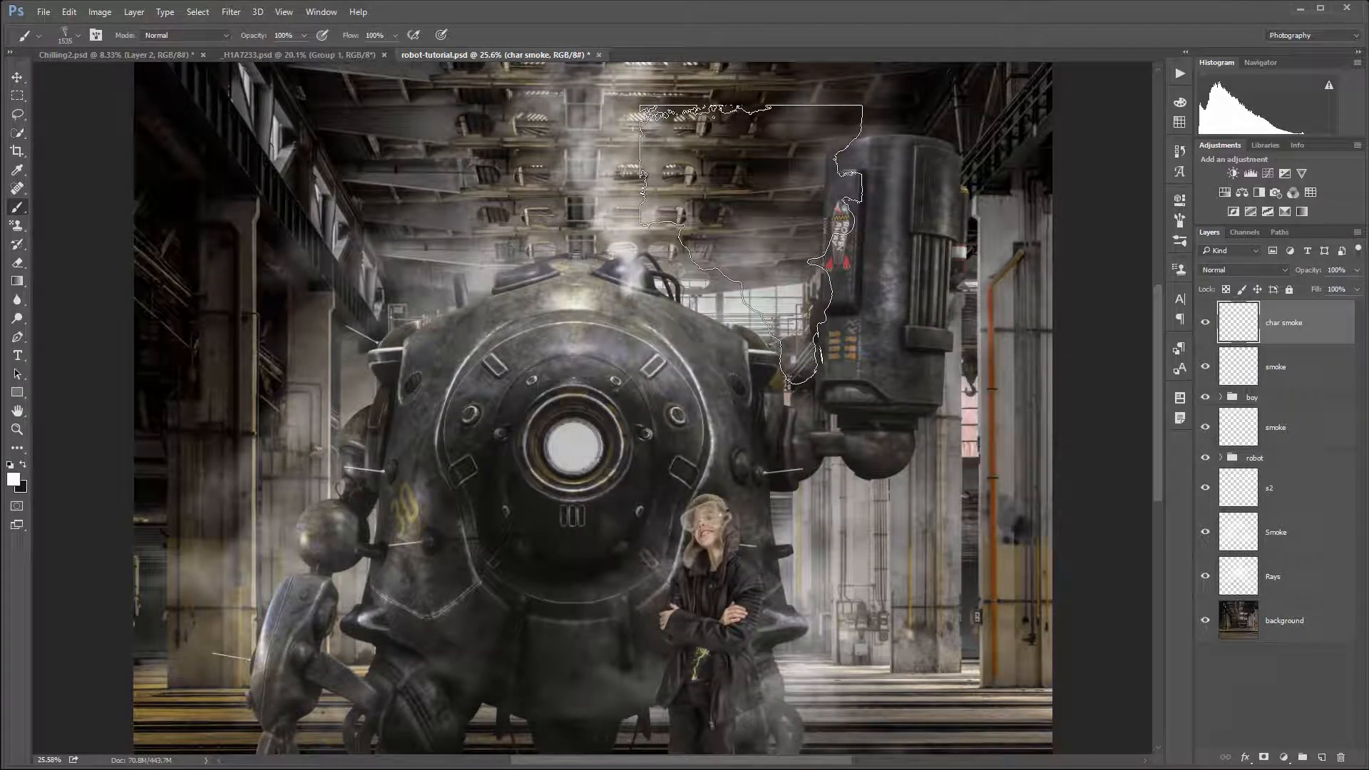
scroll(684, 271, up, 3)
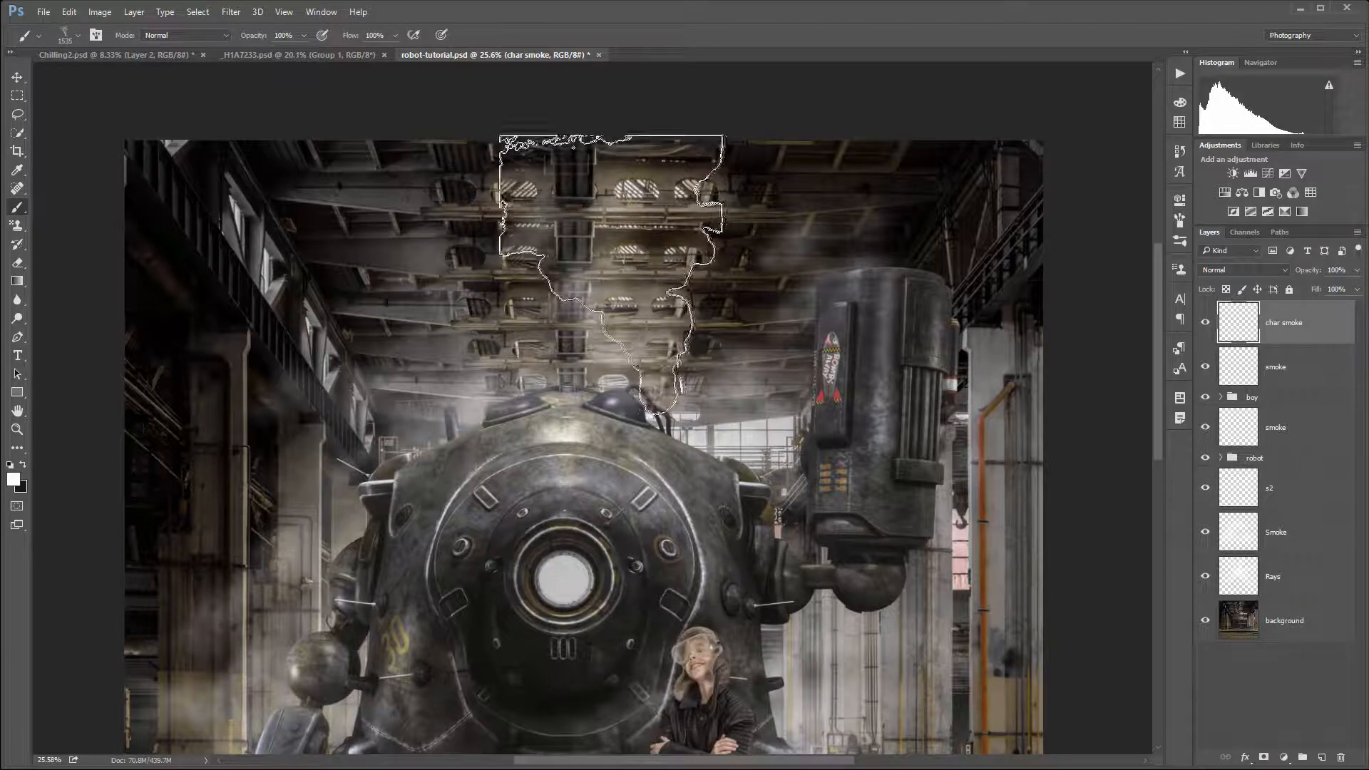
click(613, 267)
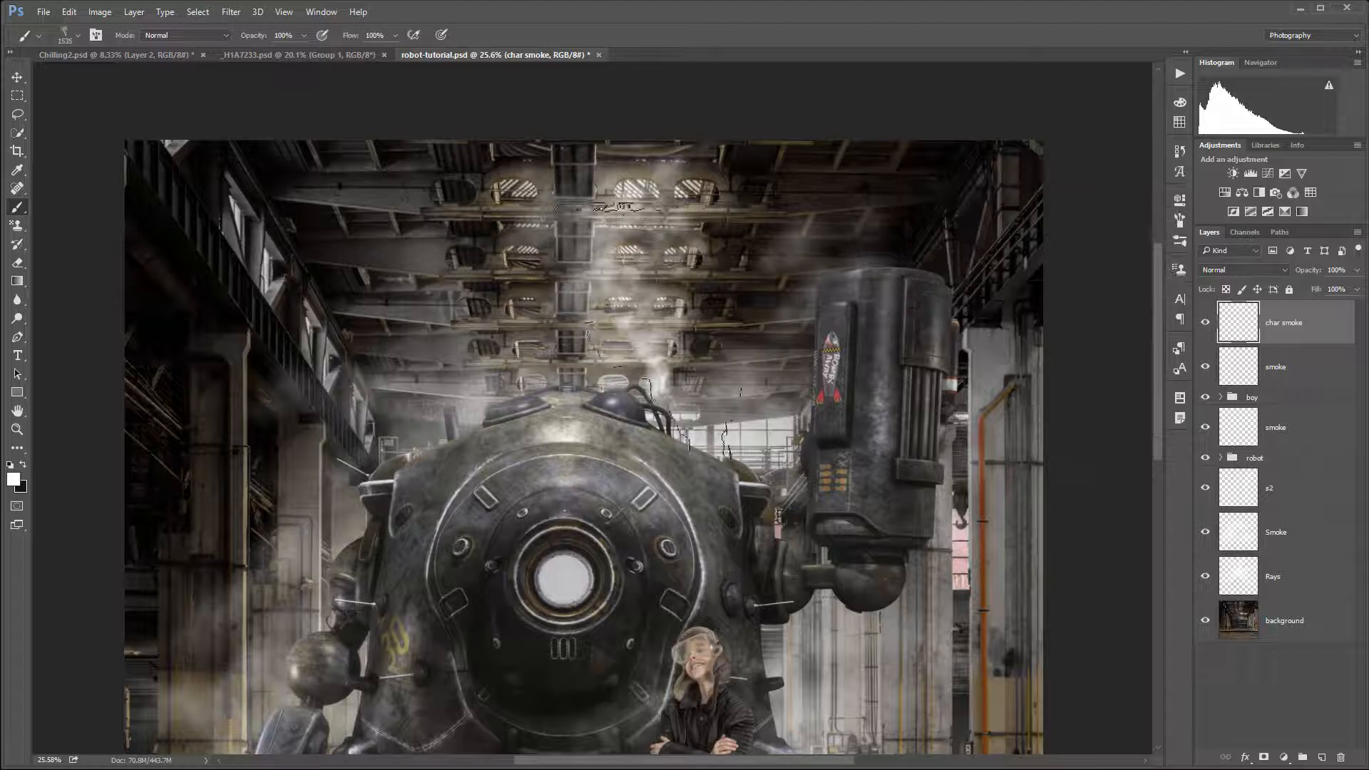
Pick a wispy smoke brush, reduce it to 1000 px, and stamp a curling wisp above the robot's head
right_click(1070, 453)
drag(1166, 486, 1169, 596)
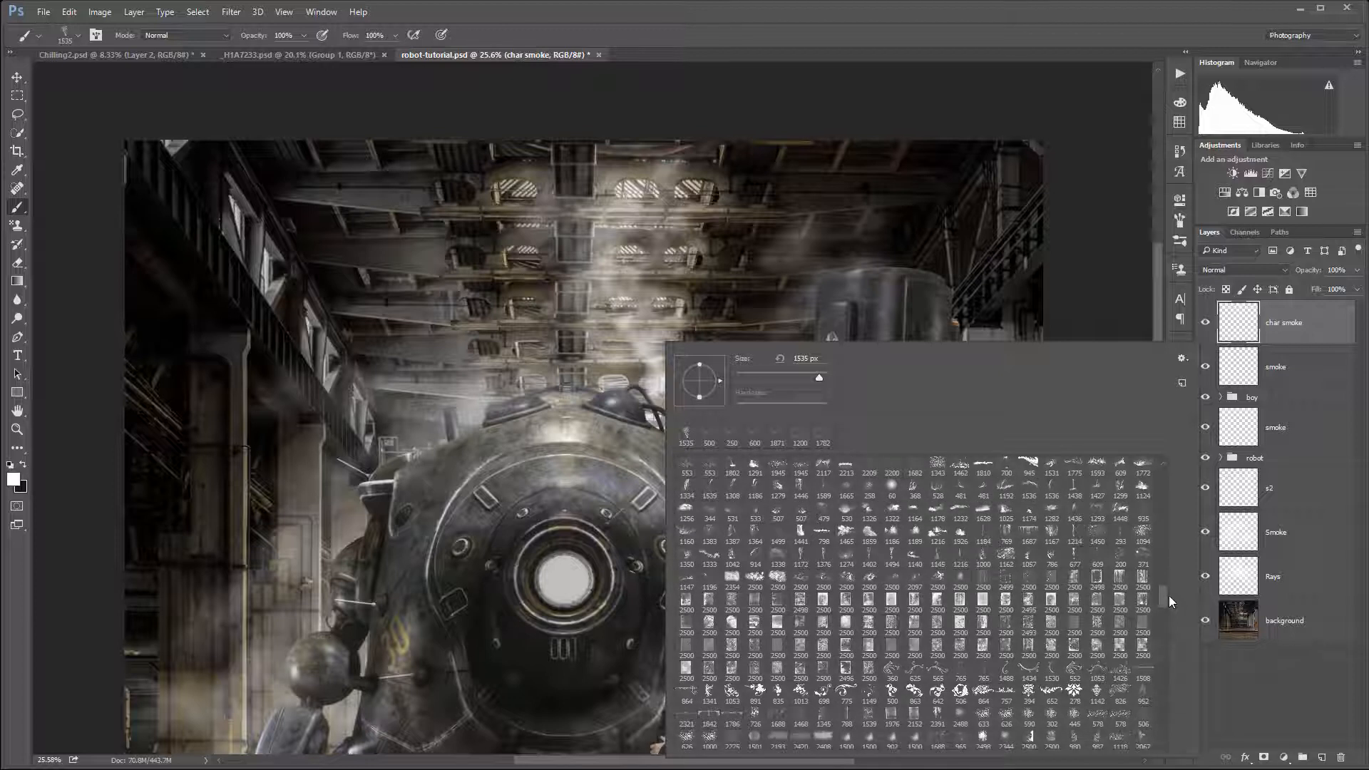
mouse_move(1169, 596)
mouse_down()
mouse_move(1170, 643)
mouse_move(1167, 625)
mouse_up()
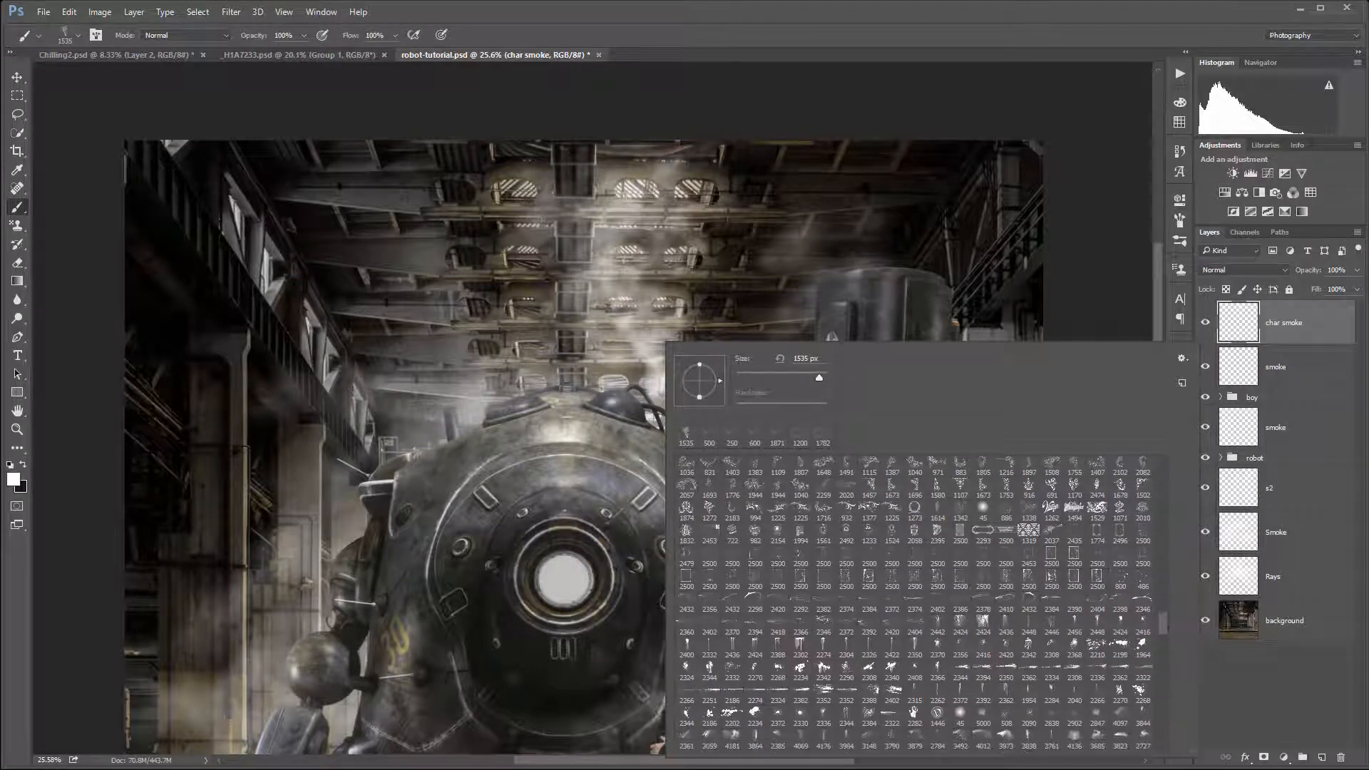
key(Escape)
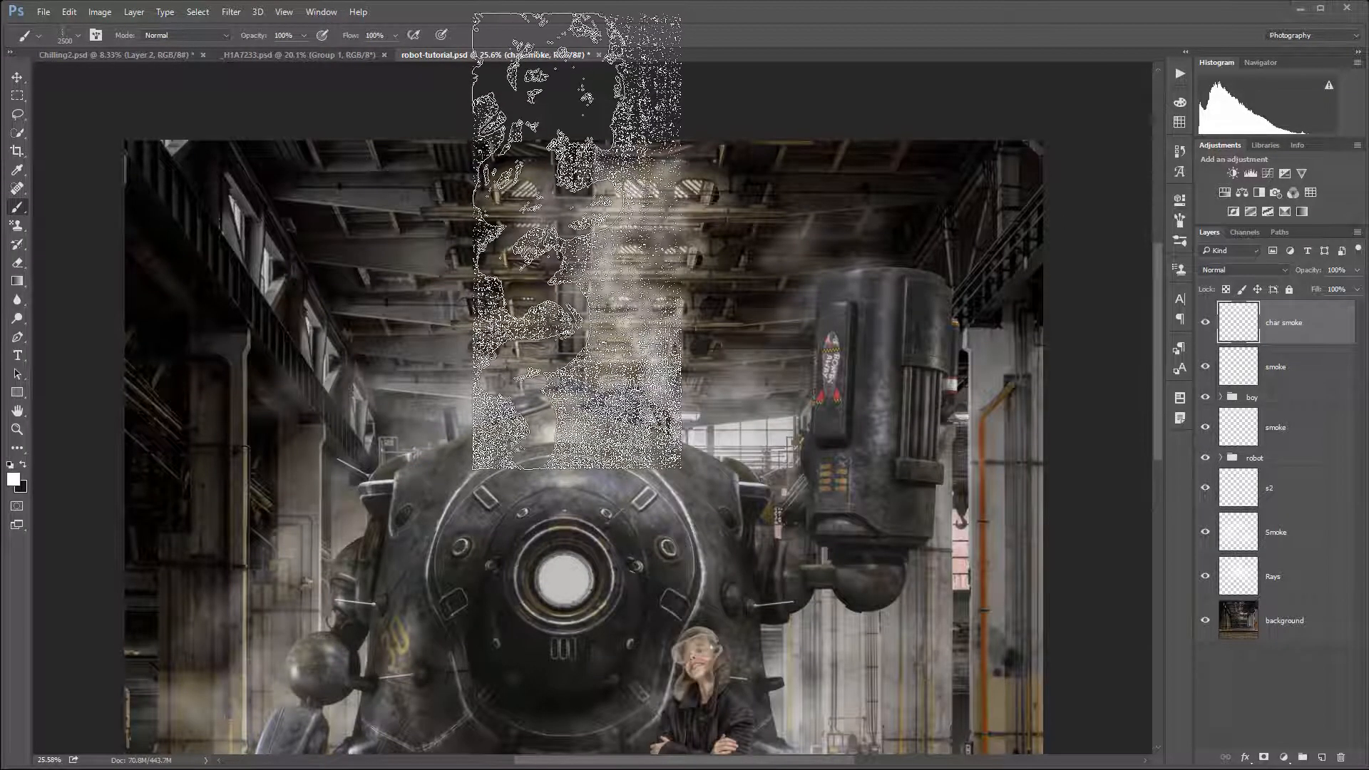
key(bracketleft)
key(bracketleft)
key(bracketleft)
key(bracketleft)
key(bracketleft)
key(bracketleft)
key(bracketleft)
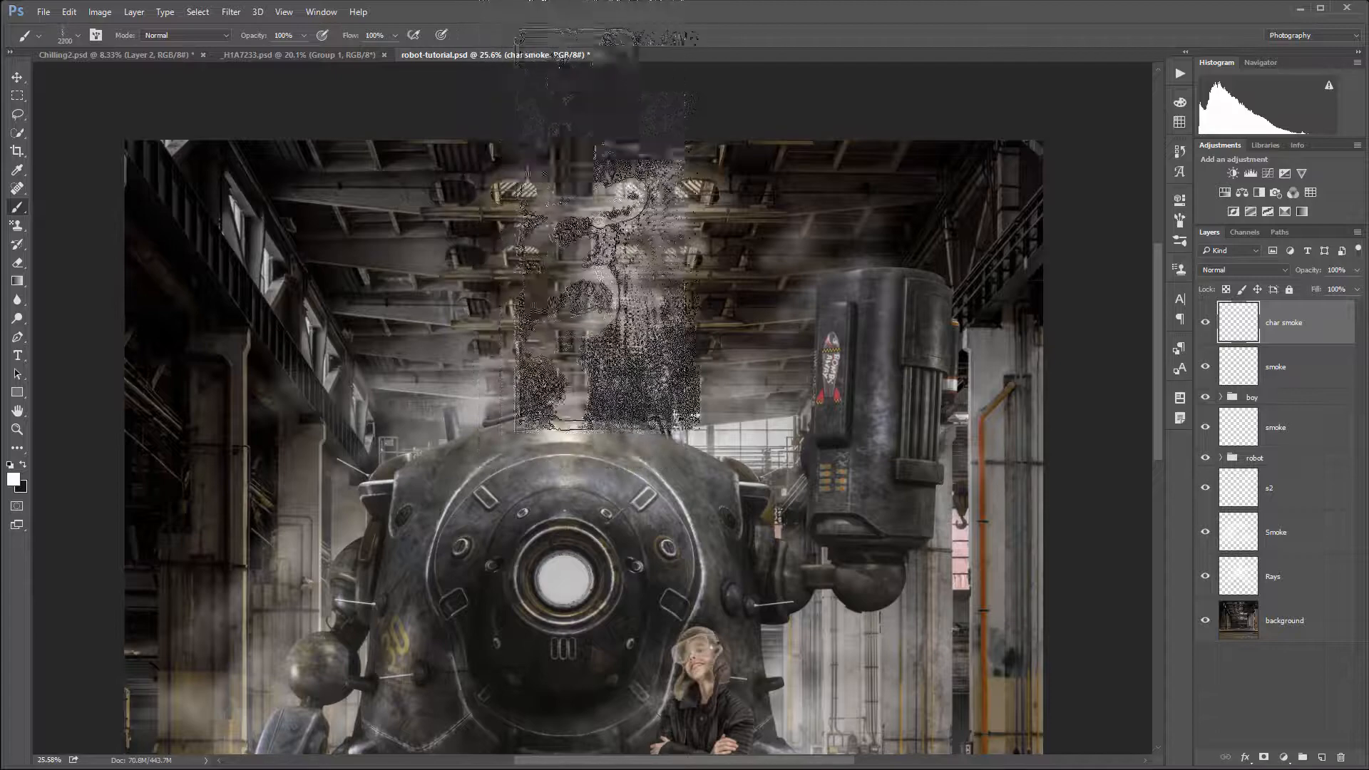
key(bracketleft)
key(bracketleft)
key(bracketleft)
key(bracketleft)
key(bracketleft)
key(bracketleft)
key(bracketleft)
key(bracketleft)
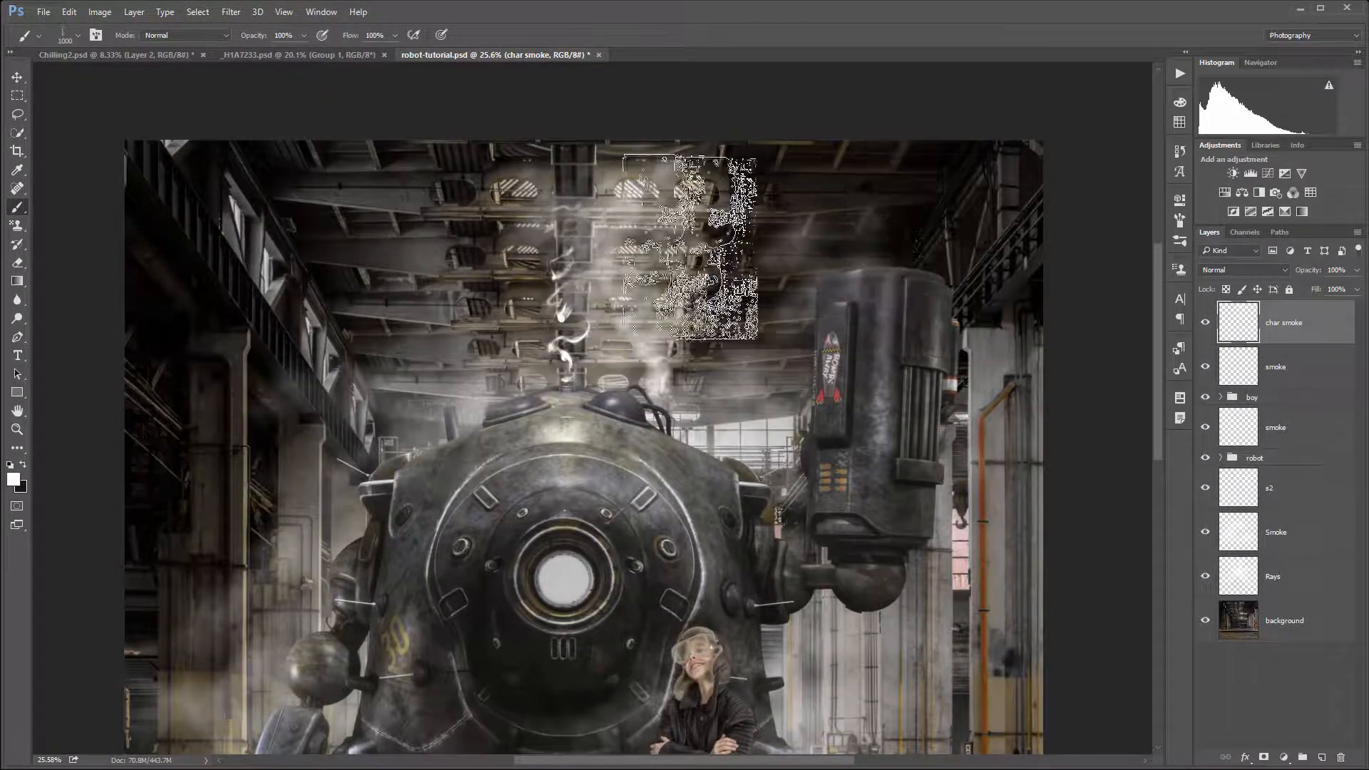
Stamp a second curling wisp beside the first with another smoke brush at 900 px, and lower the char smoke layer's opacity to 79%
right_click(641, 254)
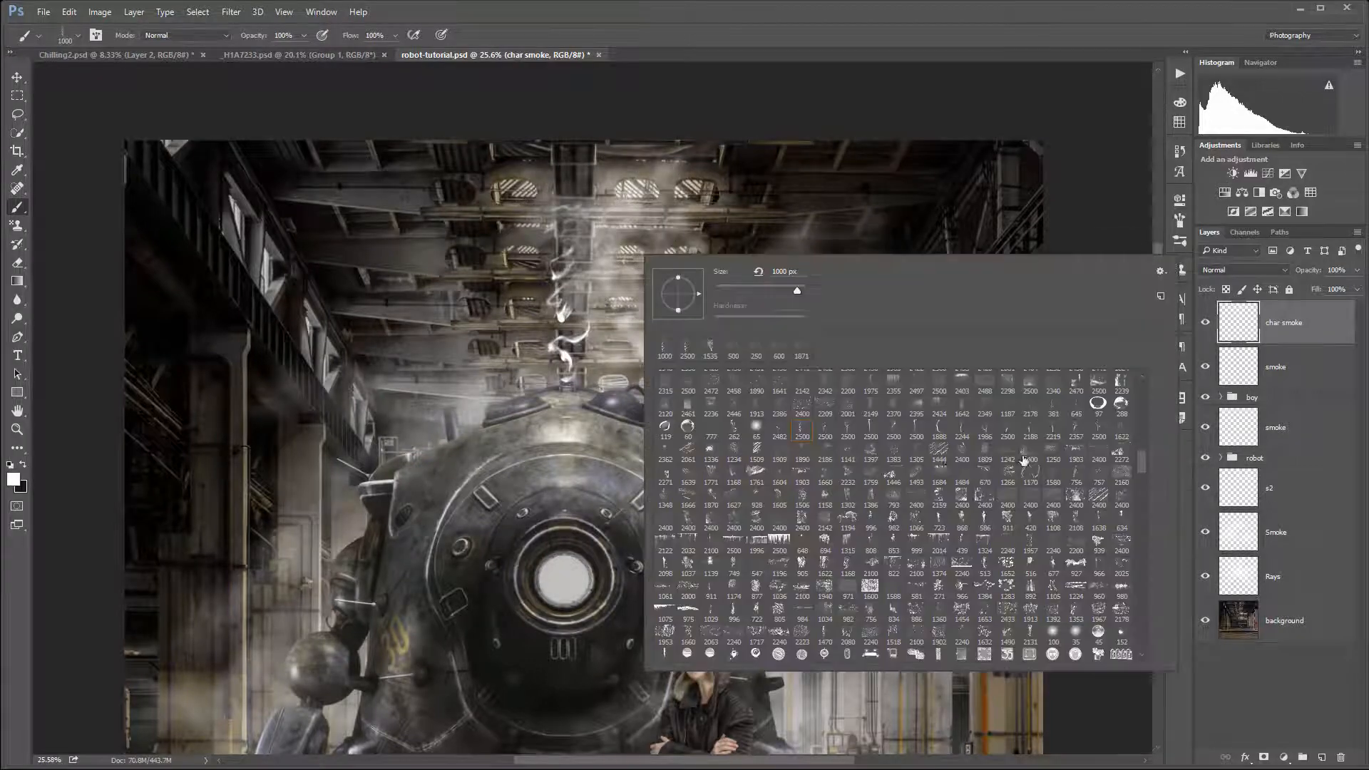
click(847, 428)
key(Return)
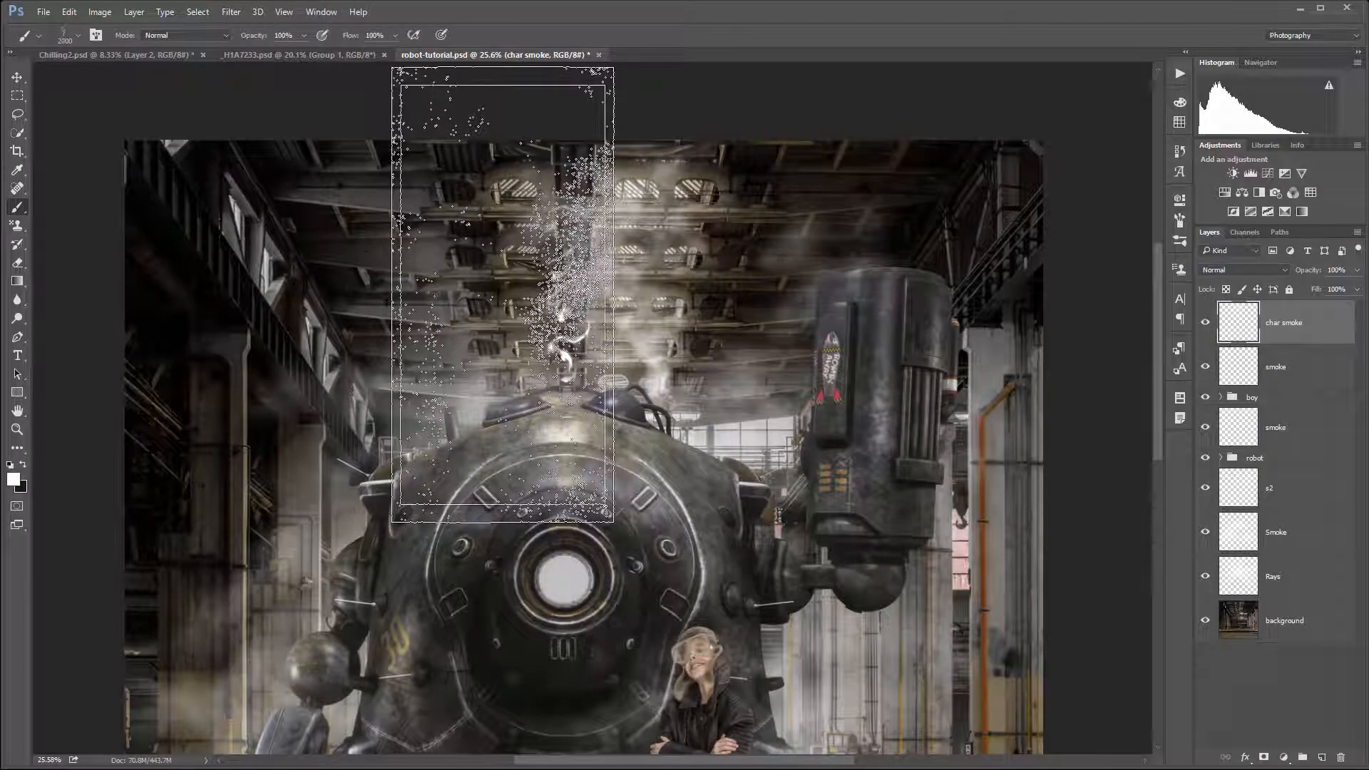
key(bracketleft)
key(bracketleft)
key(bracketleft)
key(bracketleft)
key(bracketleft)
key(bracketleft)
key(bracketleft)
key(bracketleft)
key(bracketleft)
key(bracketleft)
key(bracketleft)
key(bracketleft)
key(bracketleft)
key(bracketleft)
key(bracketleft)
key(bracketleft)
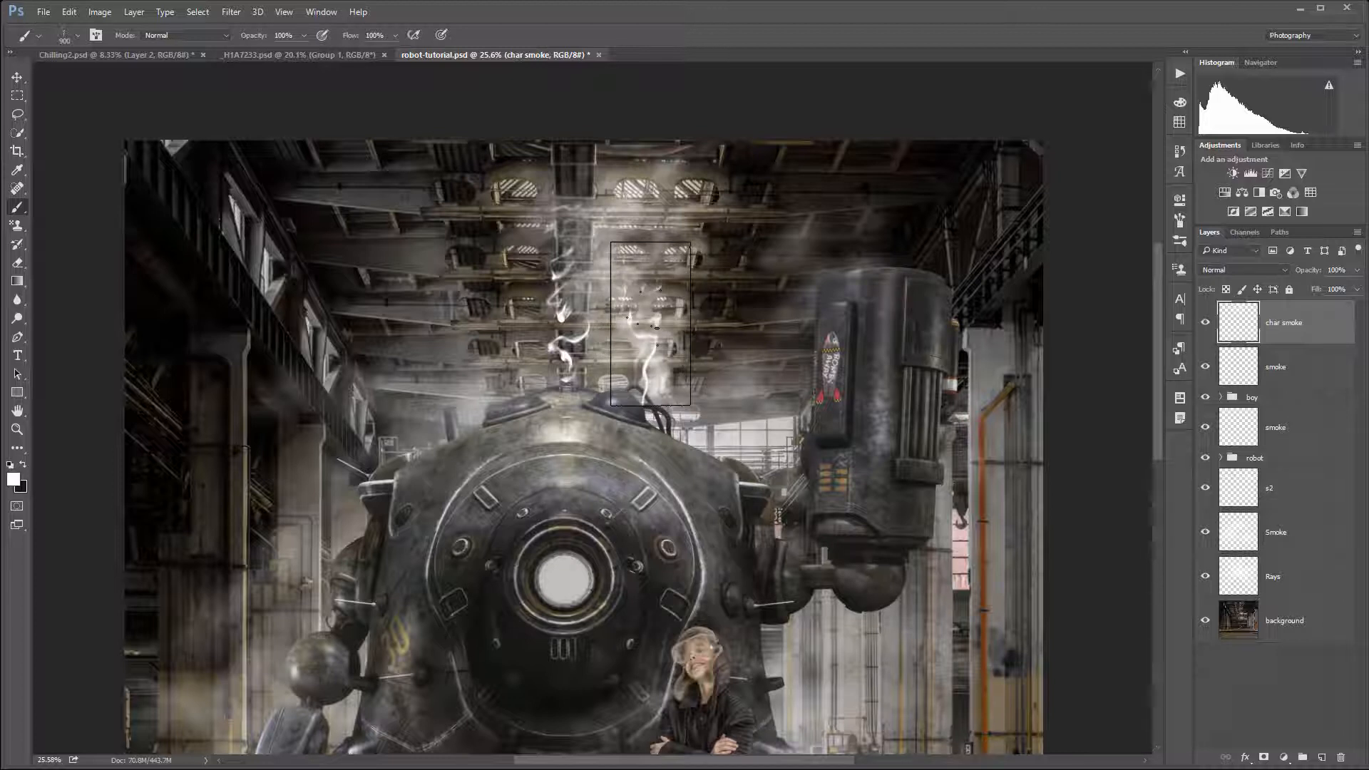
click(647, 325)
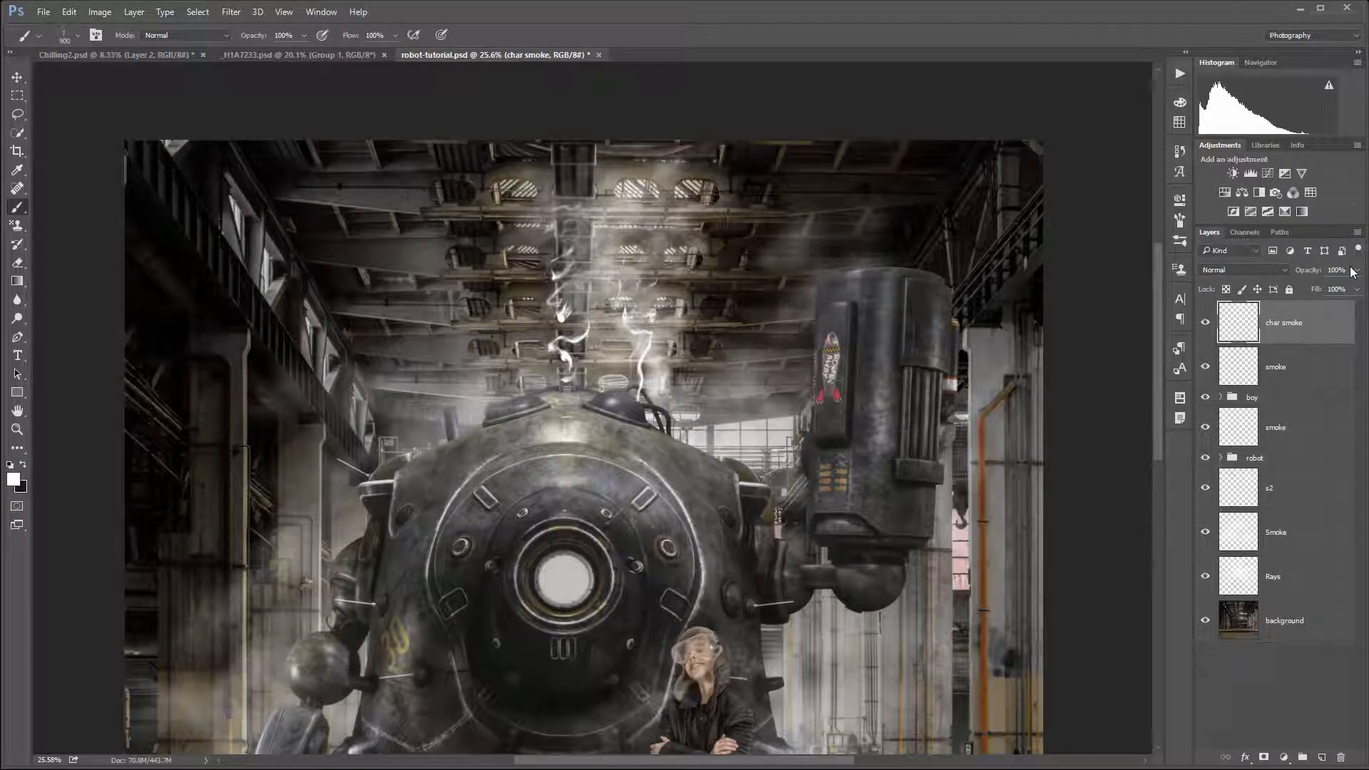
drag(1343, 291, 1341, 288)
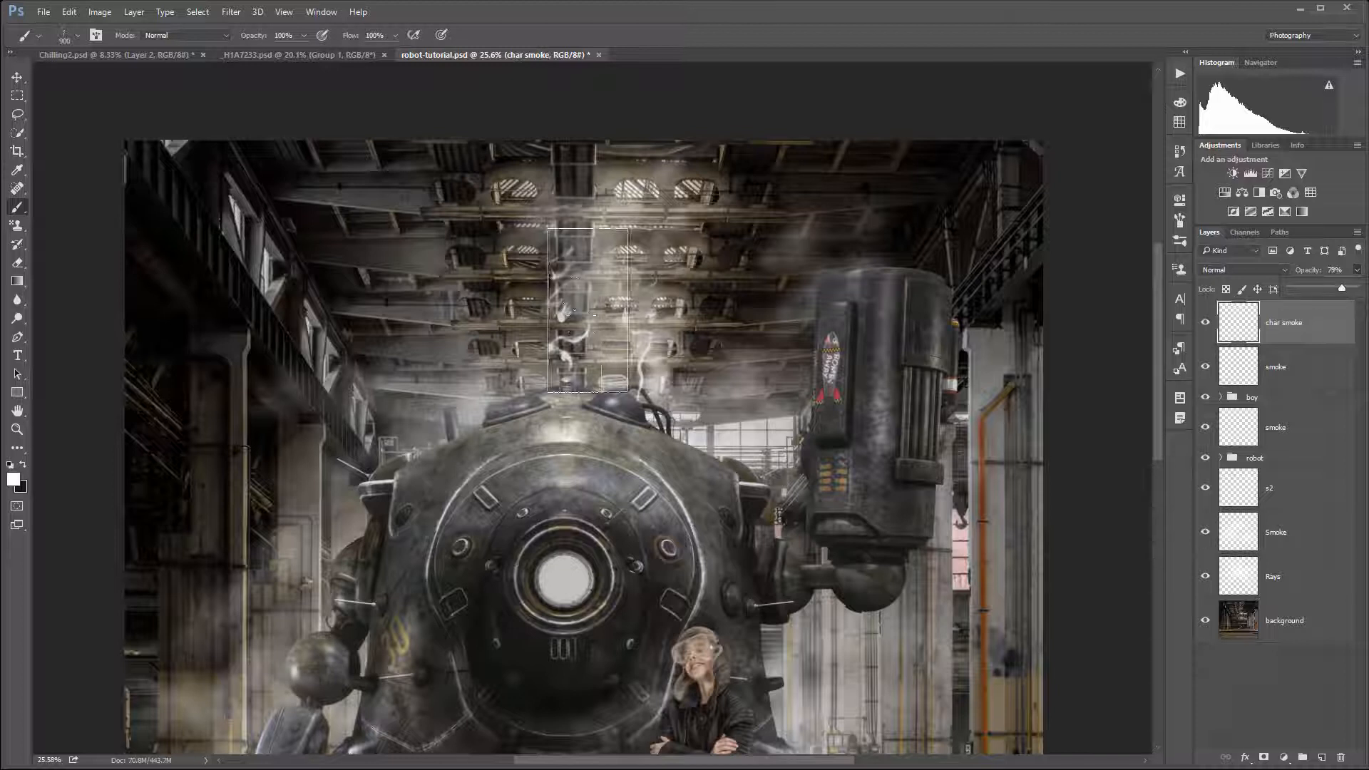
Choose the 800 px cloud-like smoke brush and add a new layer above char smoke
right_click(590, 311)
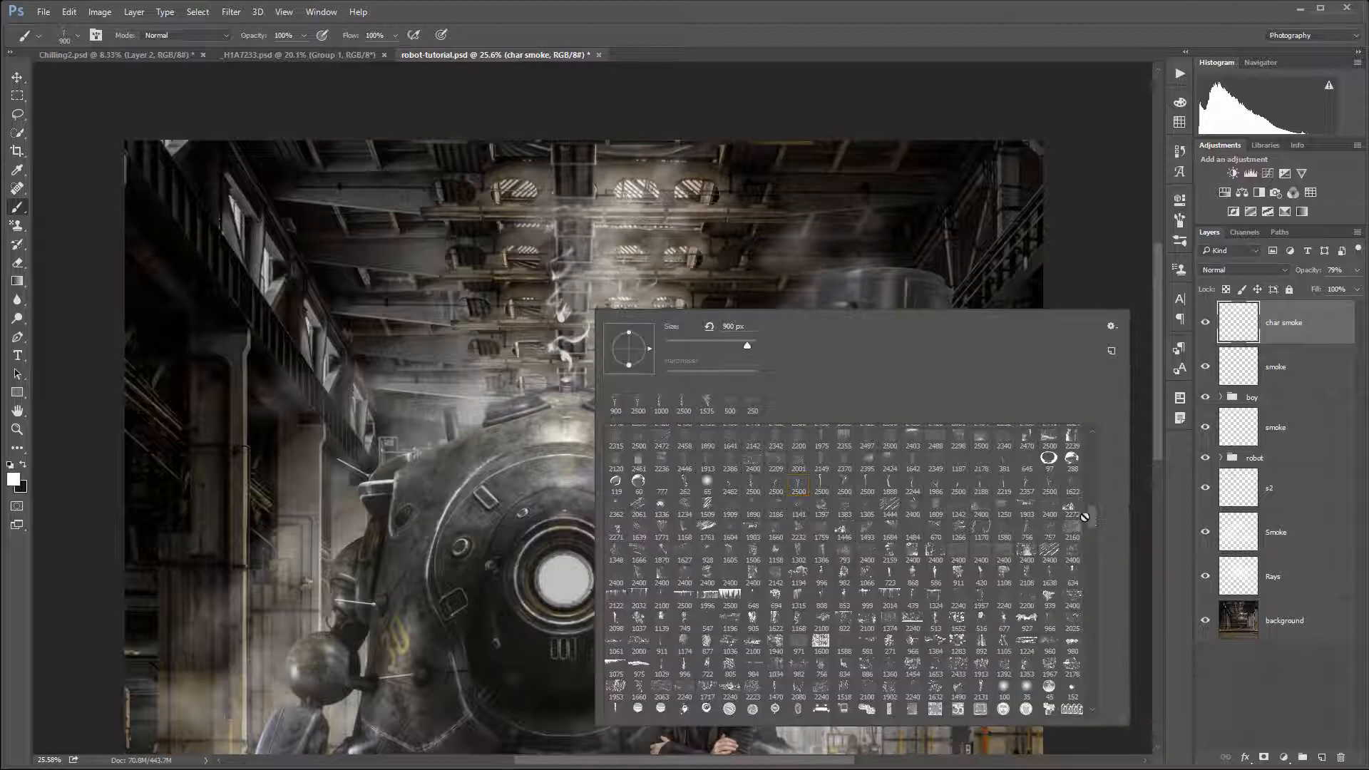
drag(1084, 517, 1092, 485)
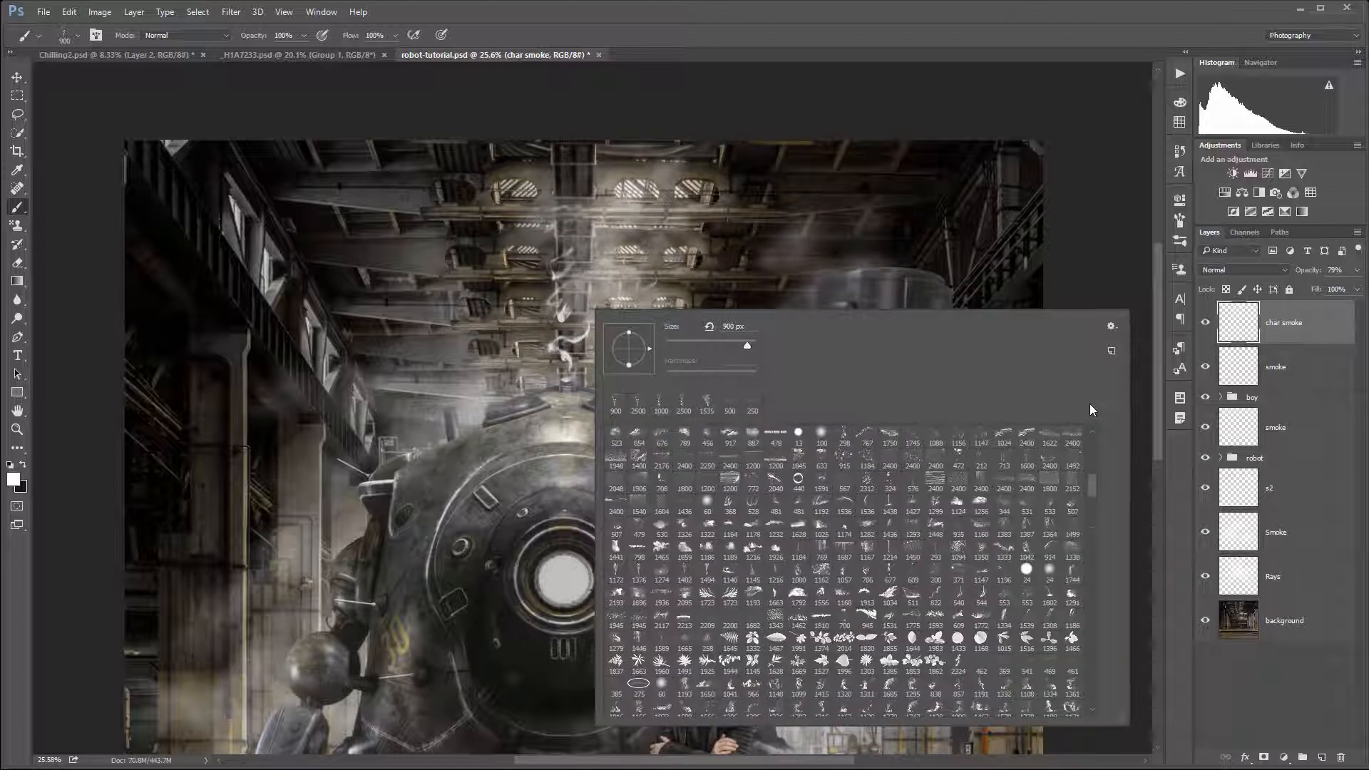
scroll(1089, 447, up, 5)
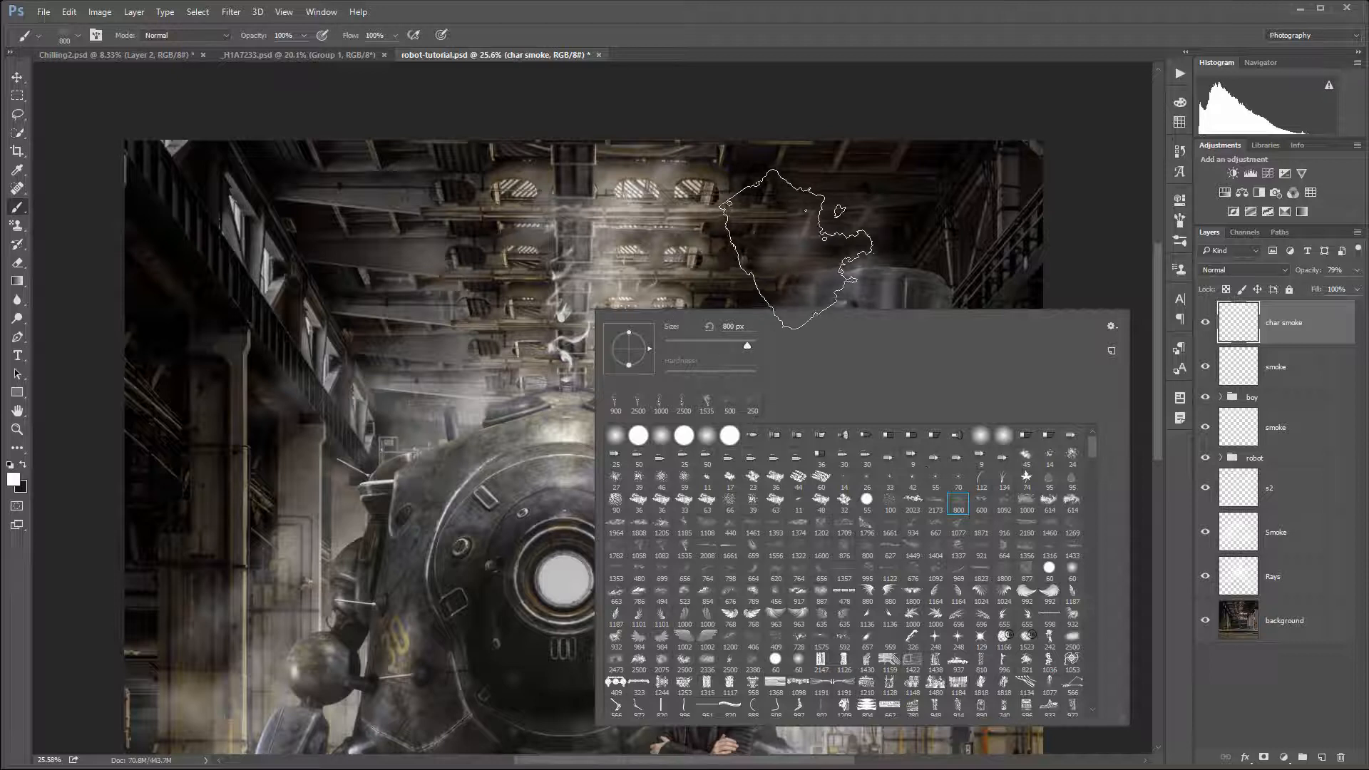
click(1073, 264)
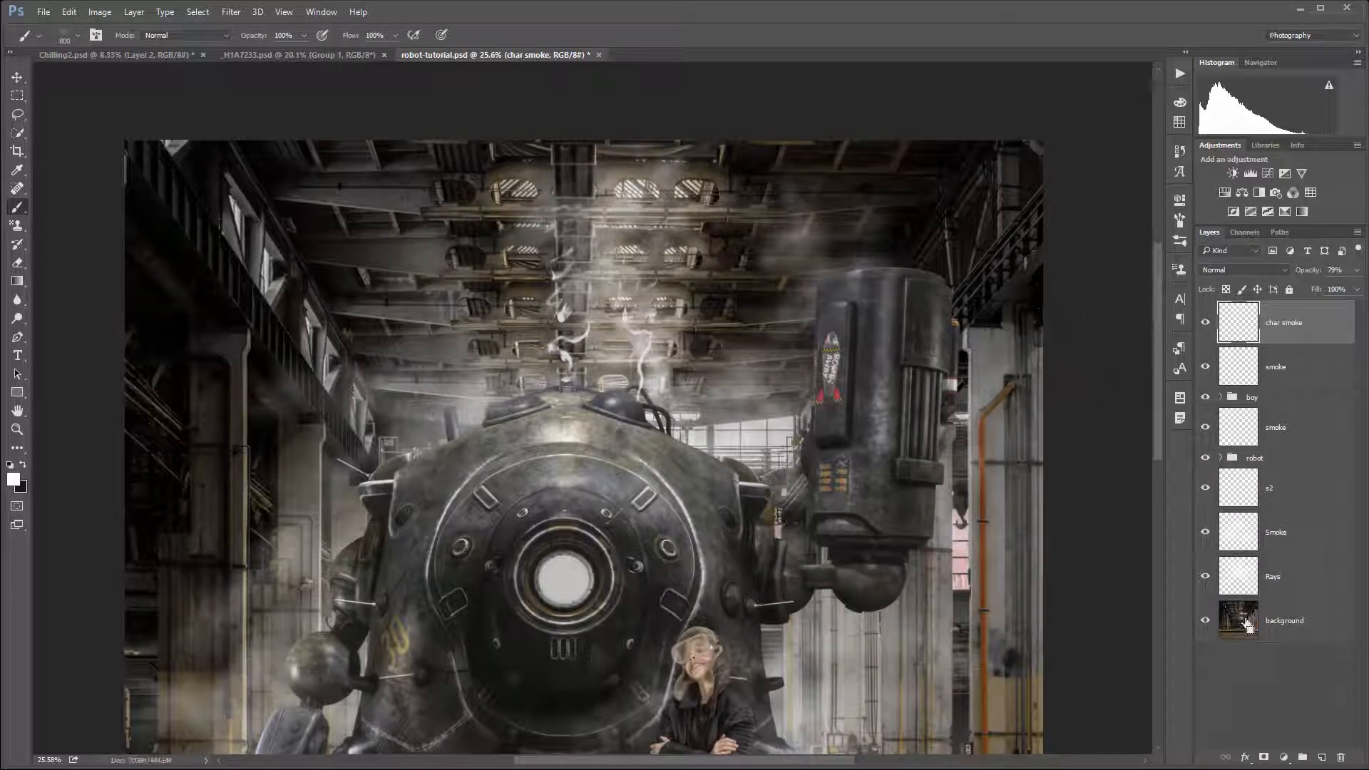
click(1320, 756)
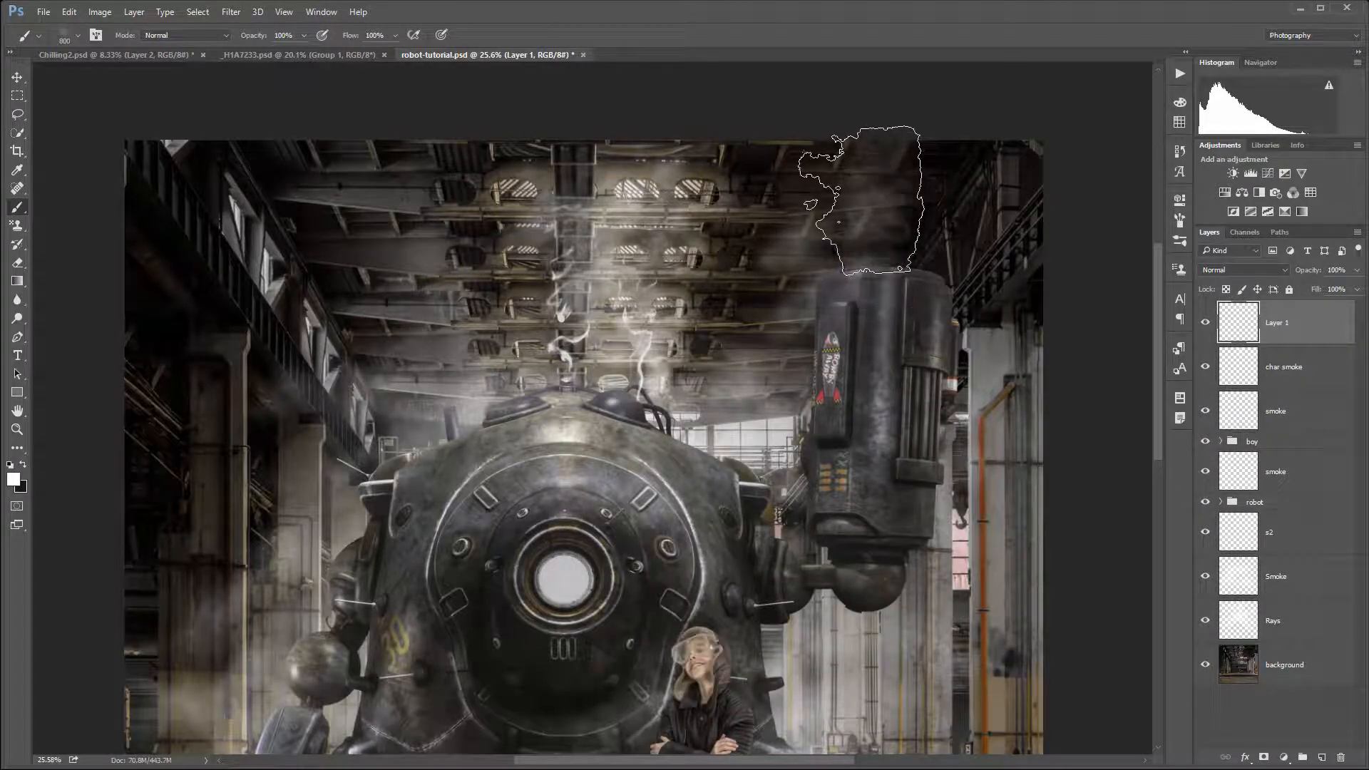
Stamp smoke puffs on the new layer above the robot's raised arm cannon, around its head and beside its body
click(894, 204)
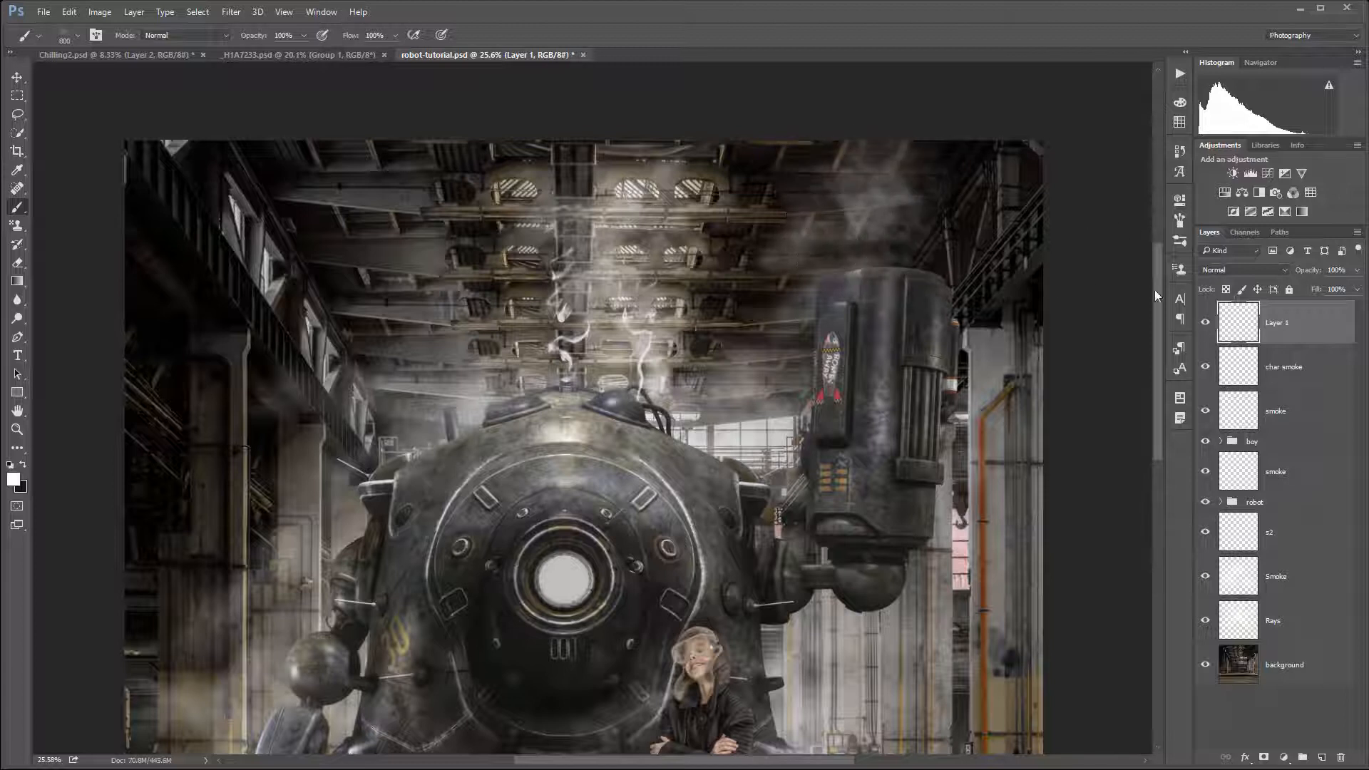
click(906, 245)
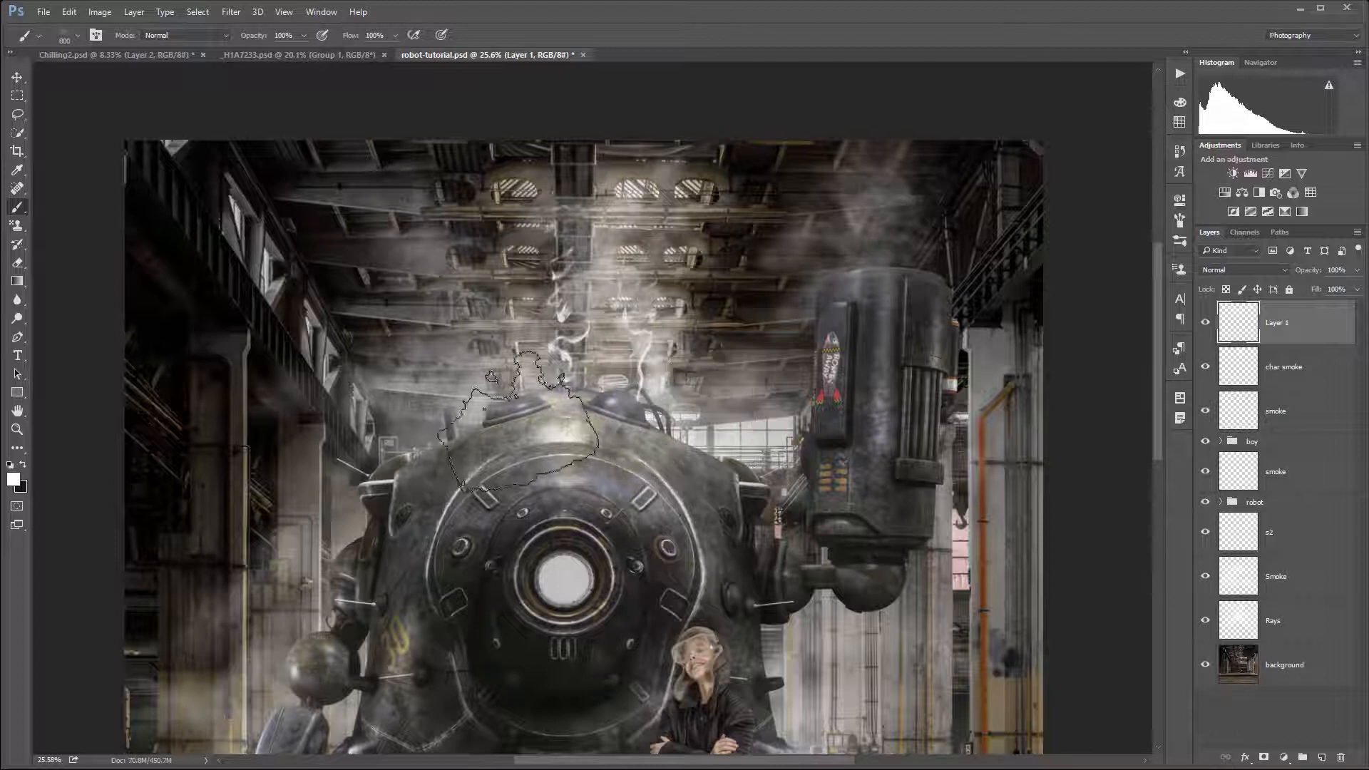
click(347, 531)
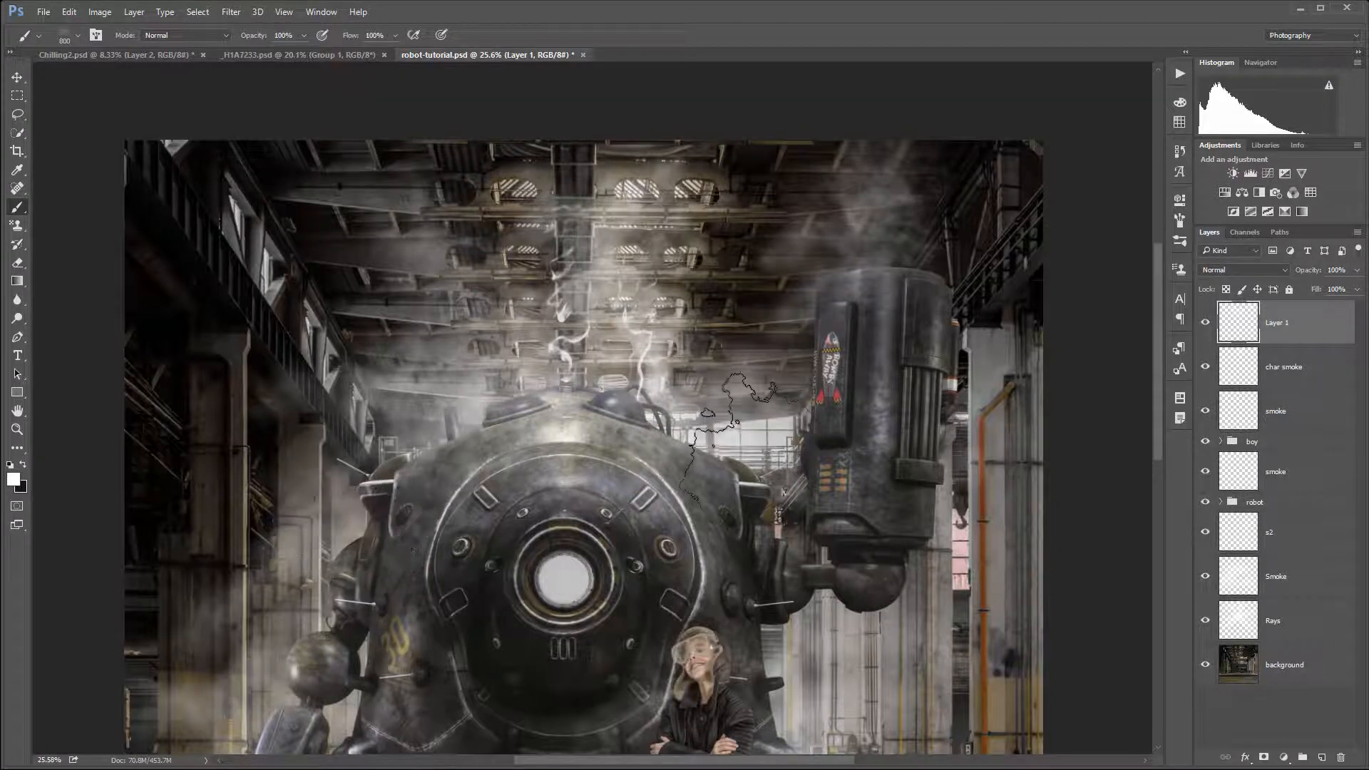
scroll(670, 375, down, 3)
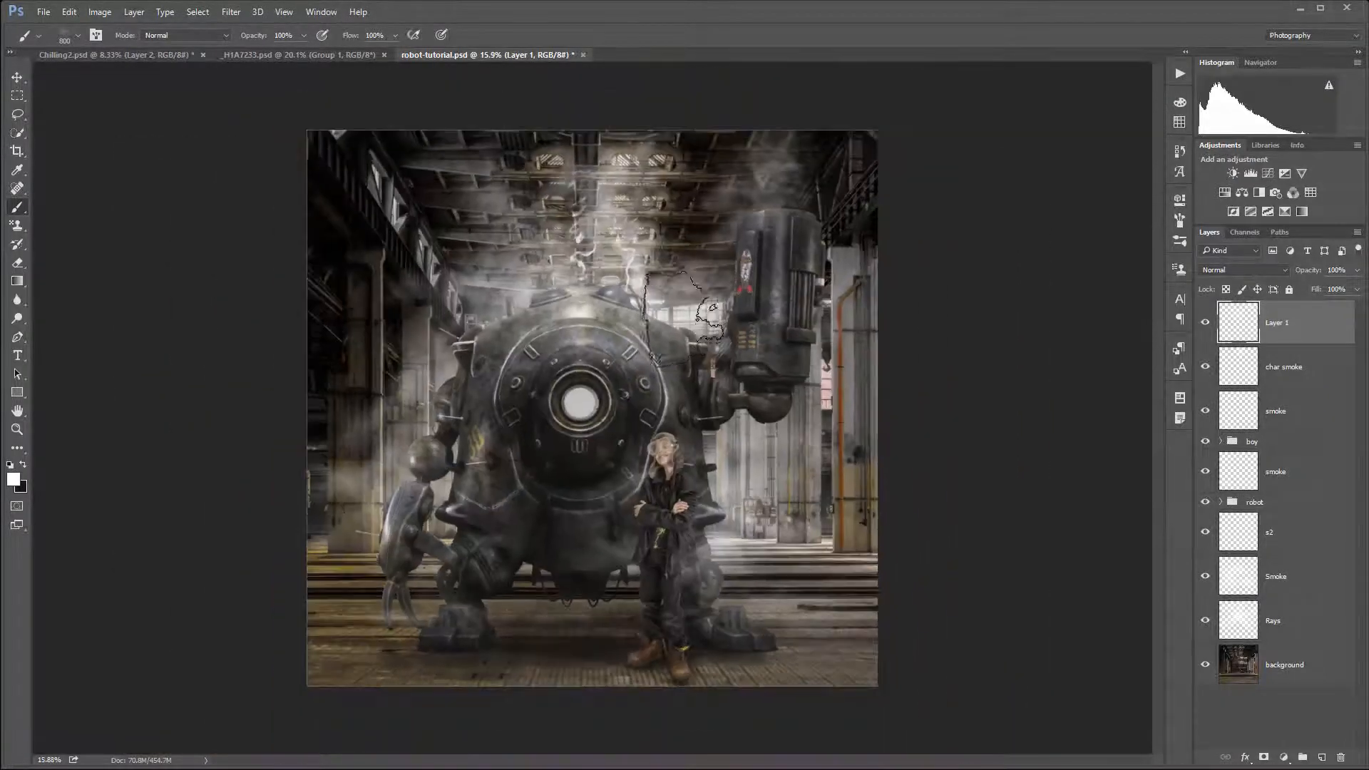
scroll(688, 184, up, 1)
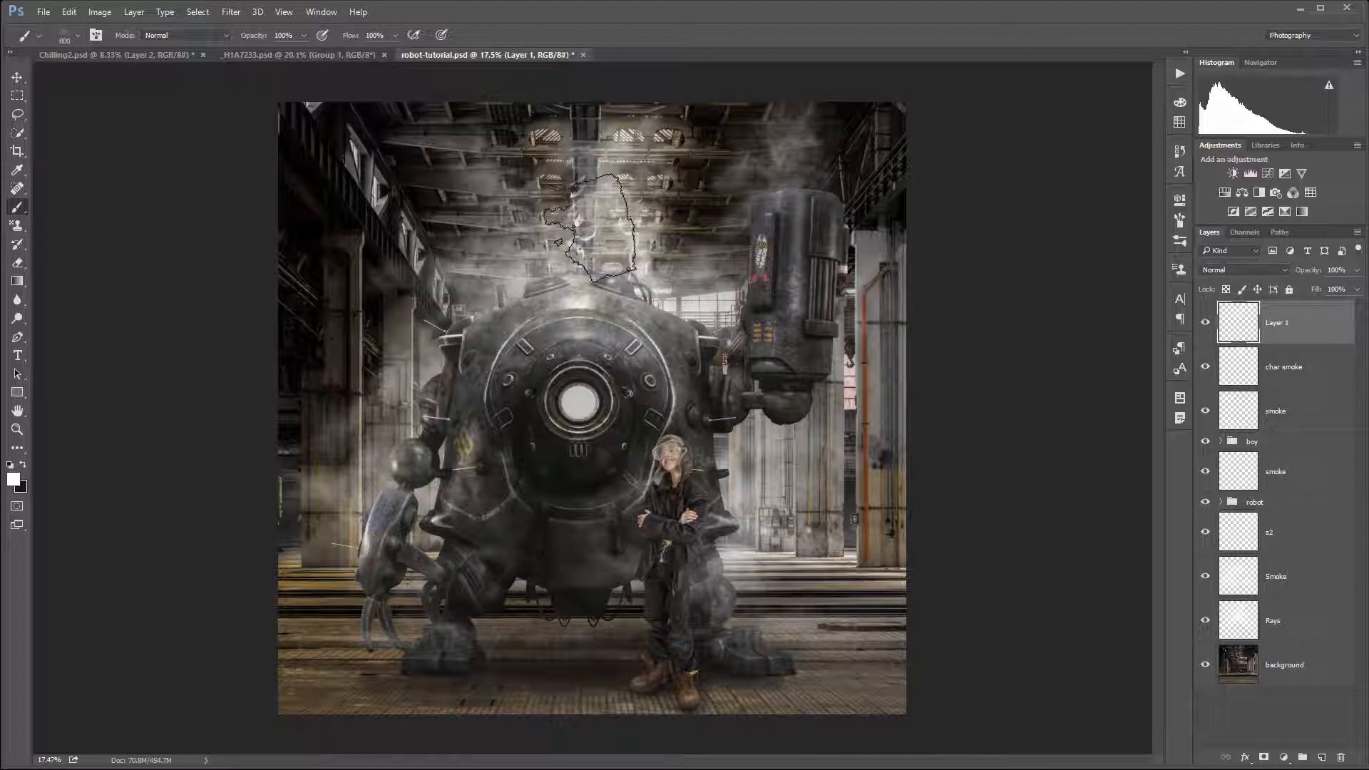
click(789, 173)
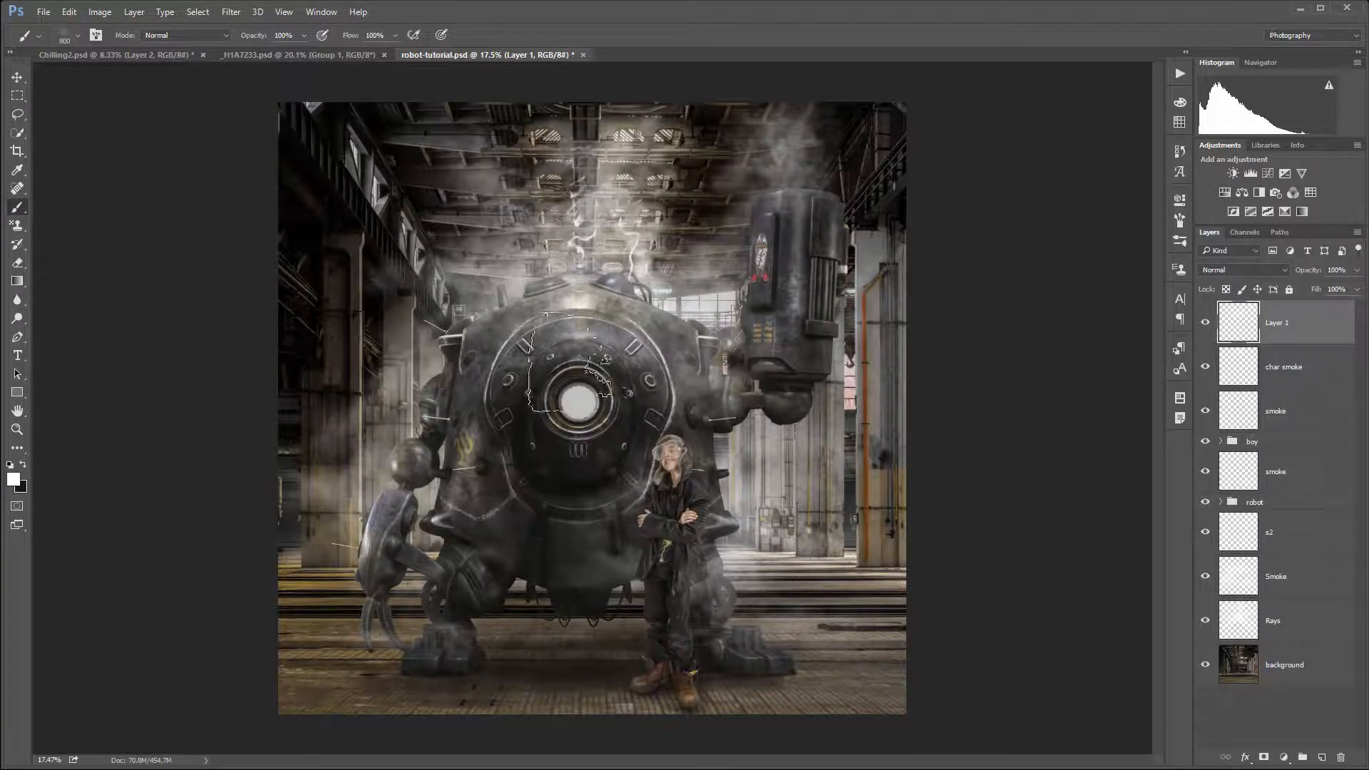
Lower the new smoke layer's opacity to 66% and switch to the Move tool
scroll(666, 407, up, 1)
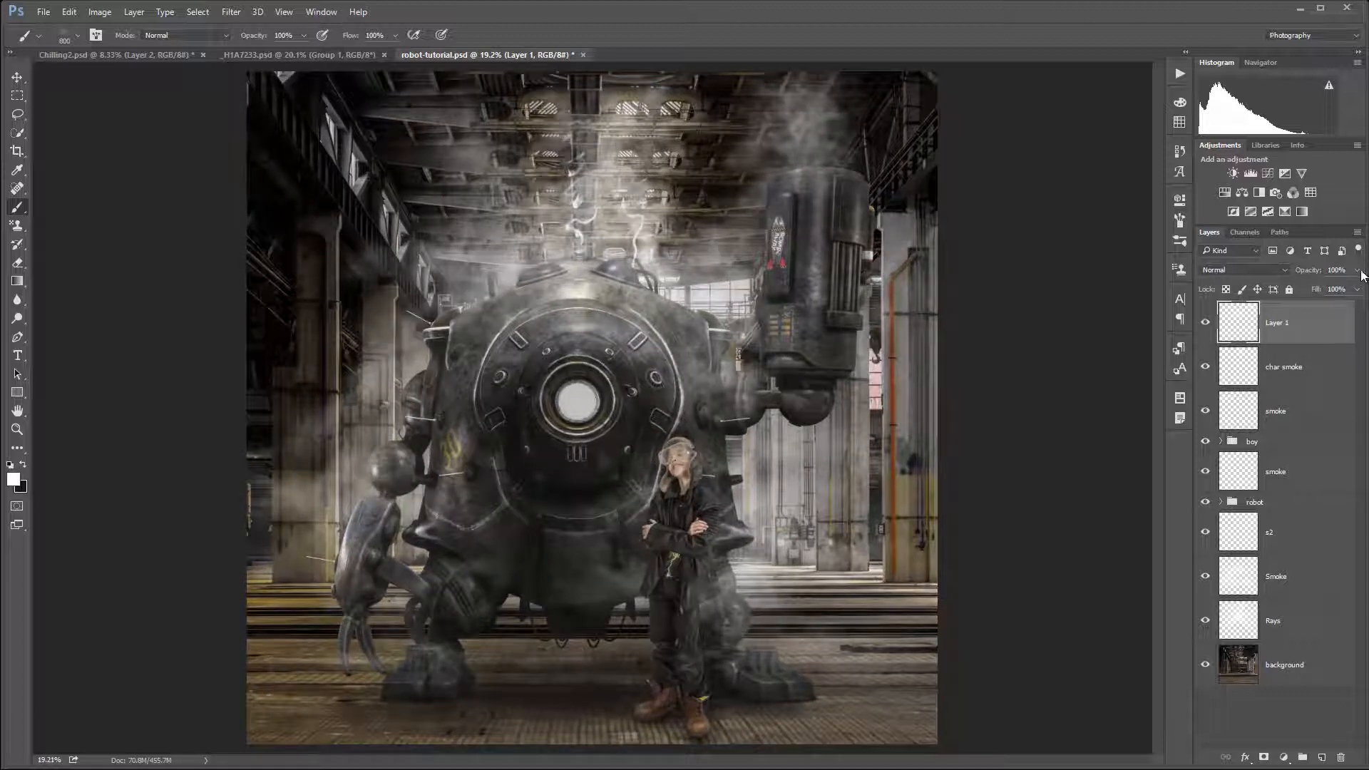
drag(1340, 292, 1333, 287)
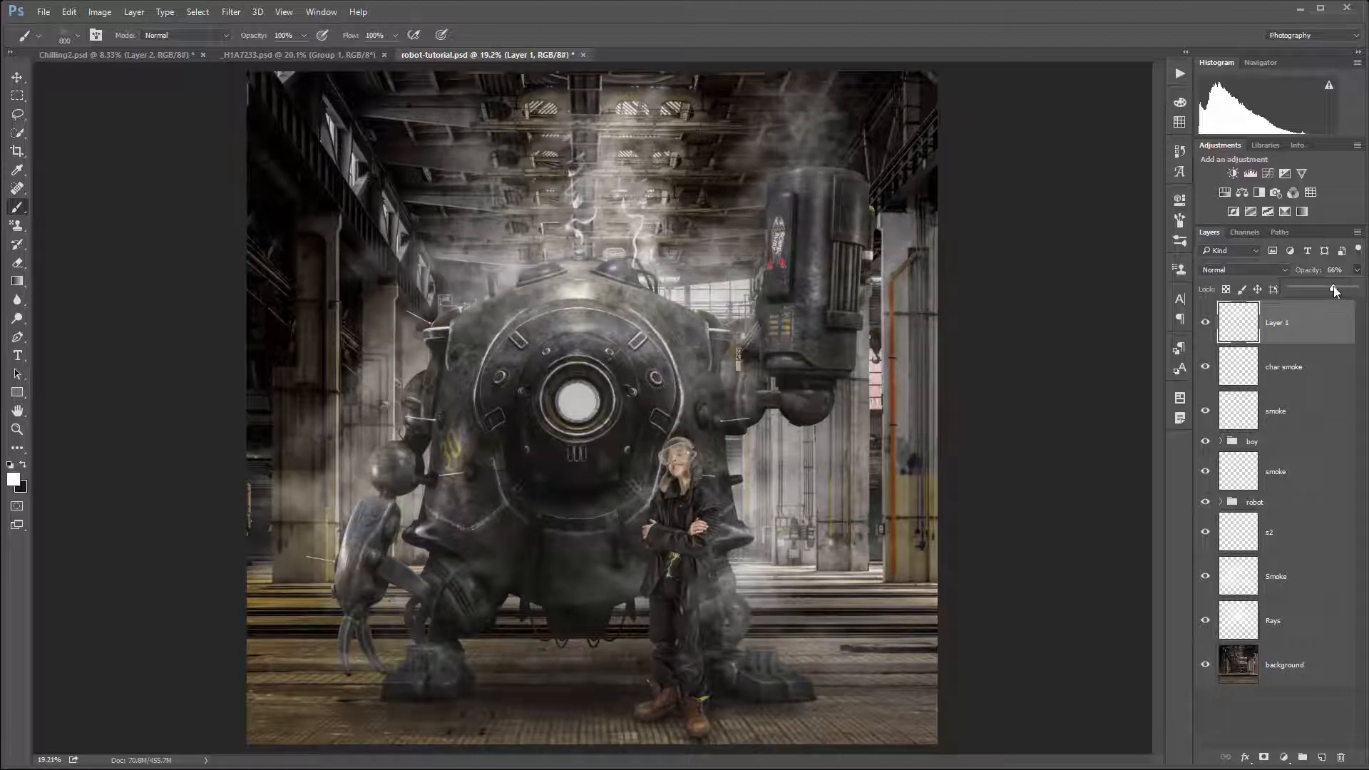
key(v)
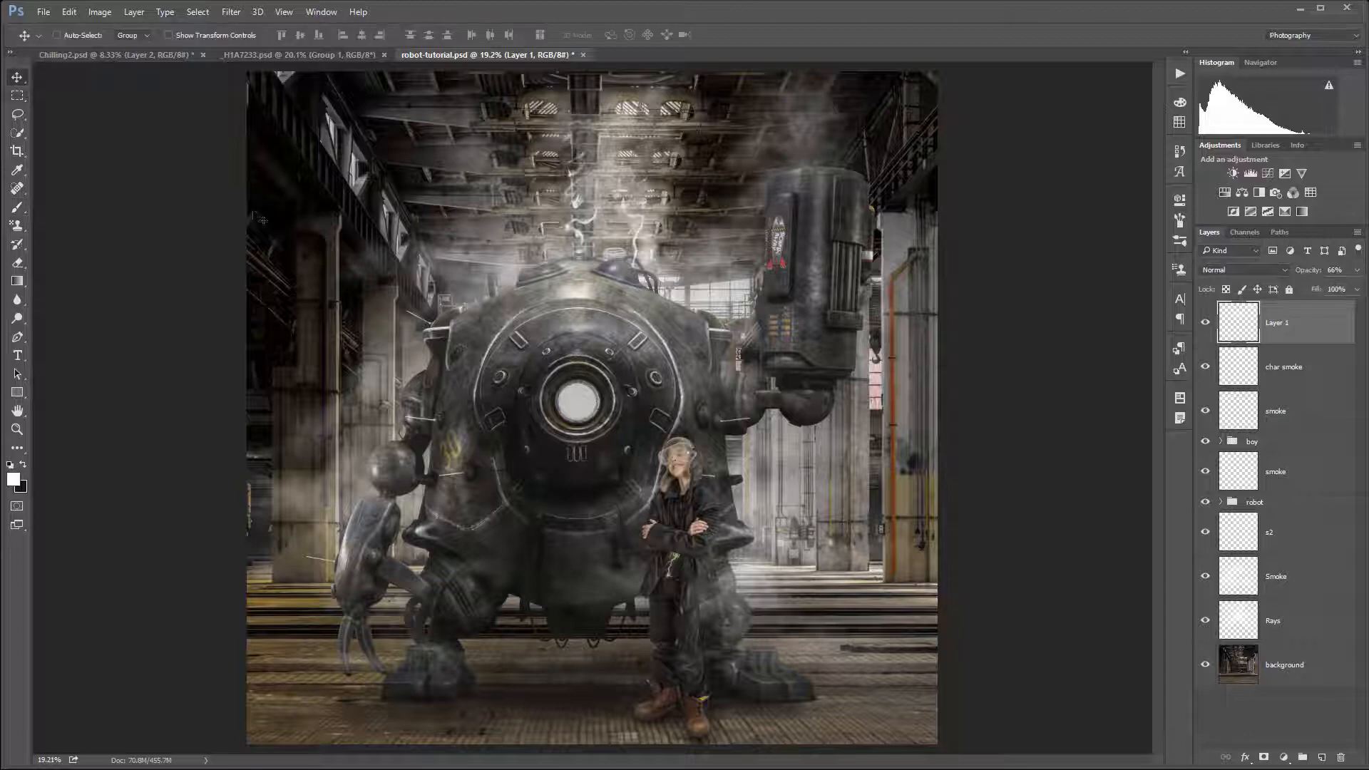